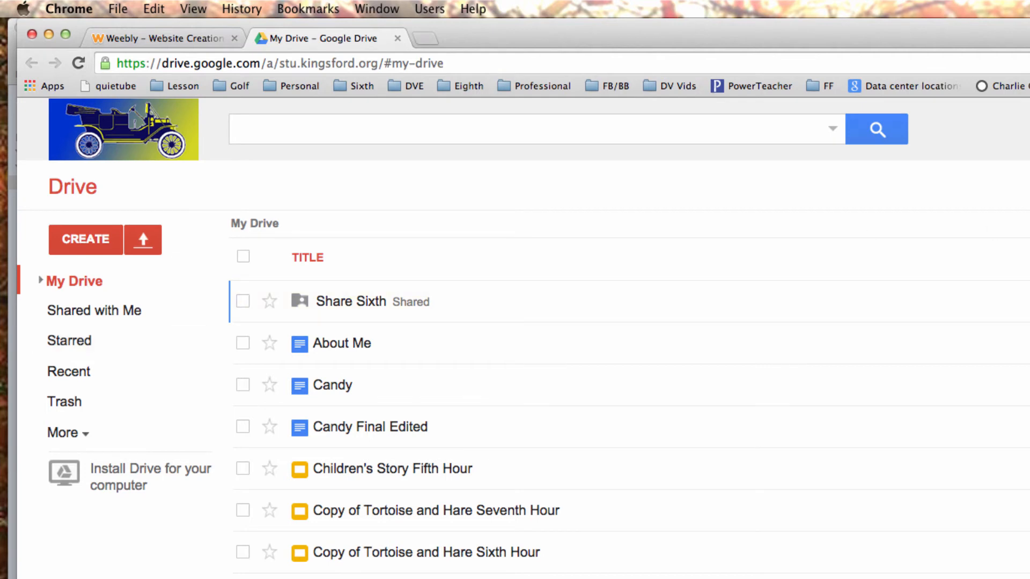
Step: Create a new form and enable collecting respondents' usernames, the progress bar and the one-response-per-person limit
{"action": "left_click", "coordinate": [85, 241]}
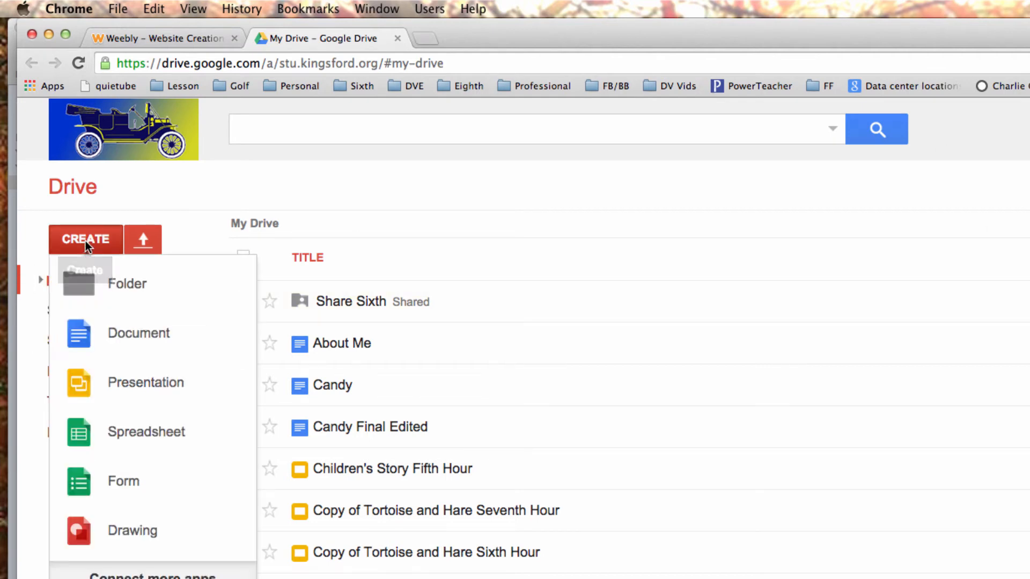
{"action": "left_click", "coordinate": [100, 482]}
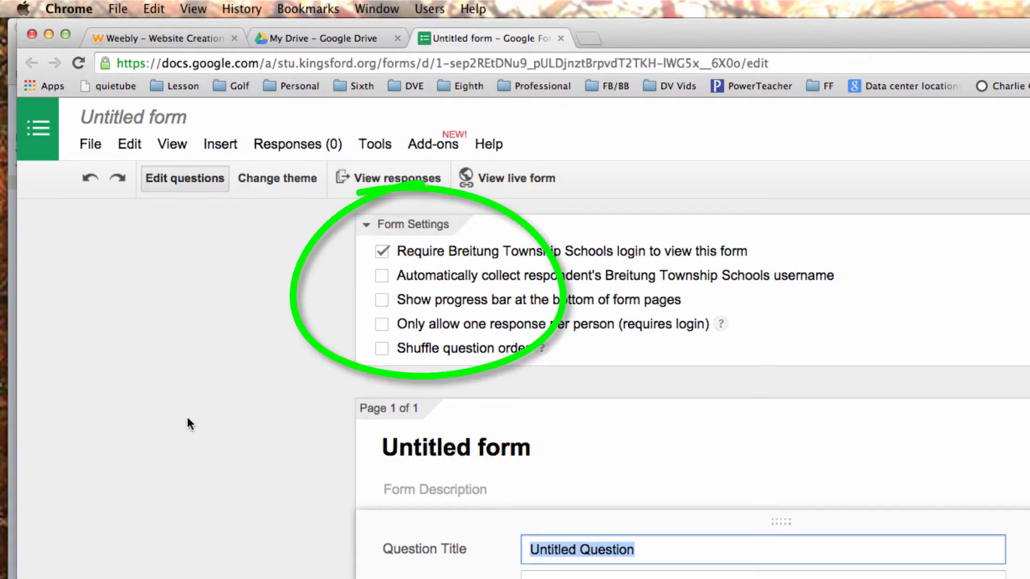
{"action": "left_click", "coordinate": [382, 276]}
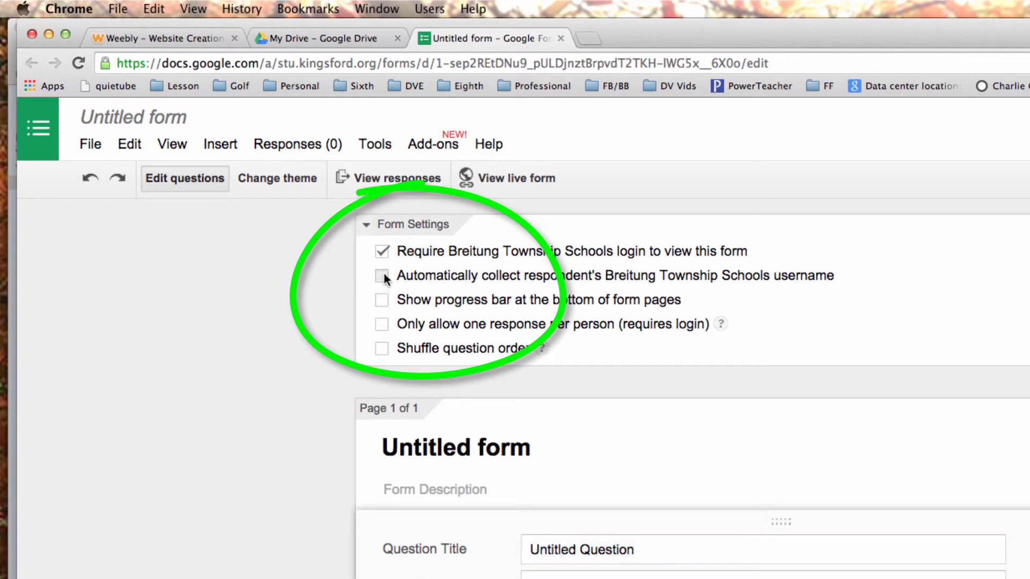
{"action": "left_click", "coordinate": [381, 300]}
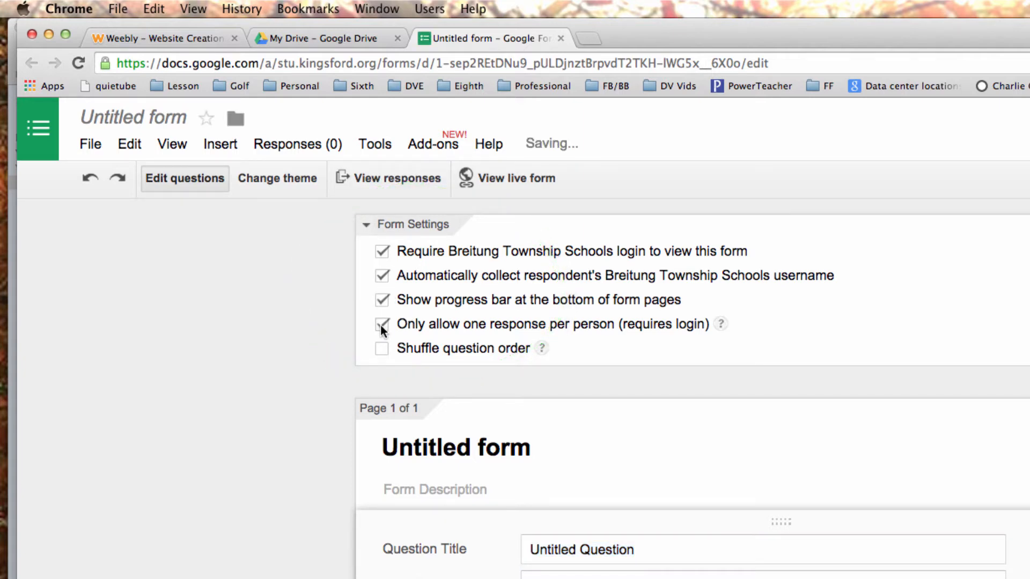
Step: Replace the form's title with "Favorite Sports"
{"action": "left_click", "coordinate": [558, 452]}
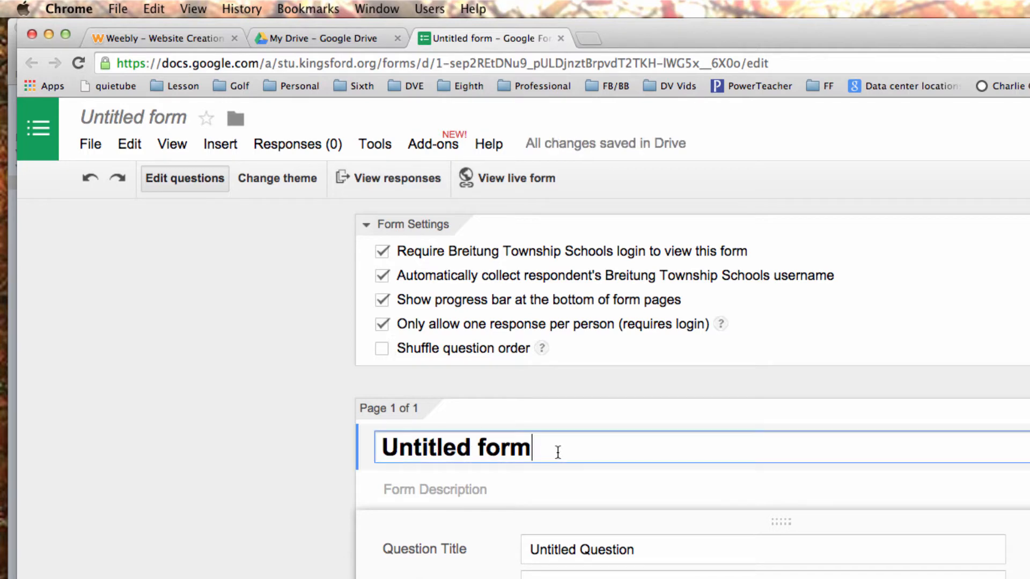
{"action": "left_click_drag", "start_coordinate": [558, 452], "coordinate": [265, 450]}
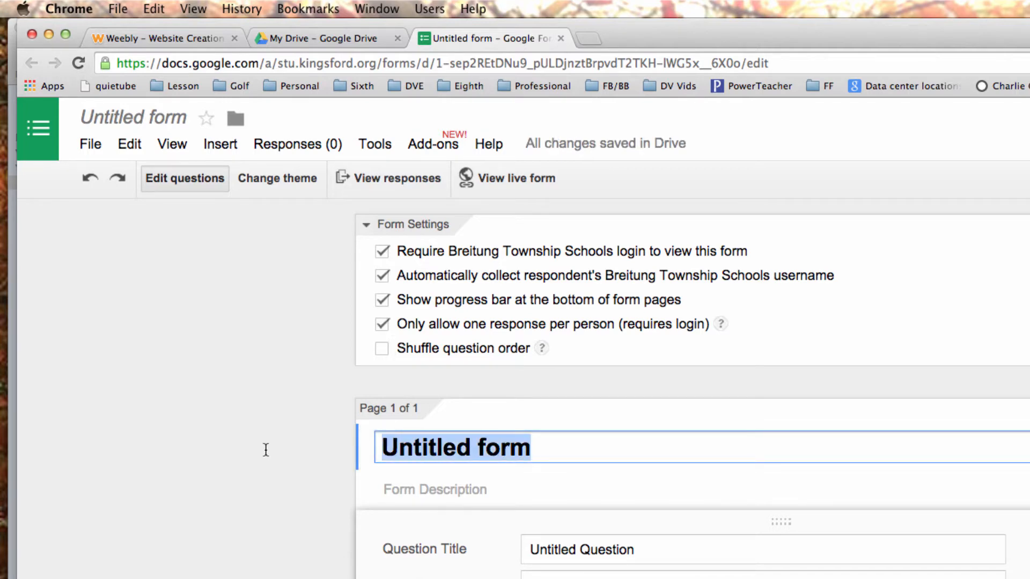
{"action": "type", "text": "F"}
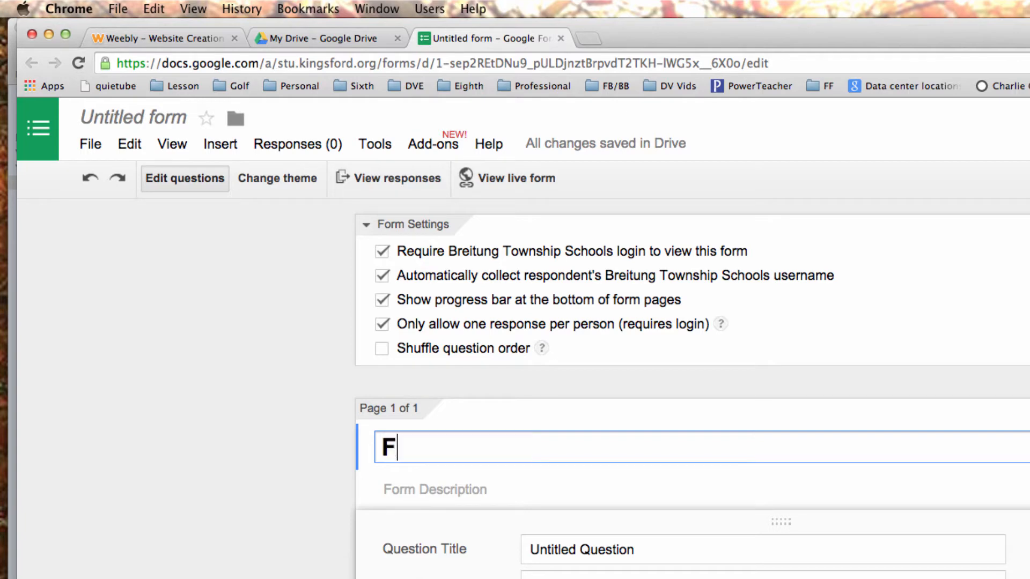
{"action": "type", "text": "avorite Sports"}
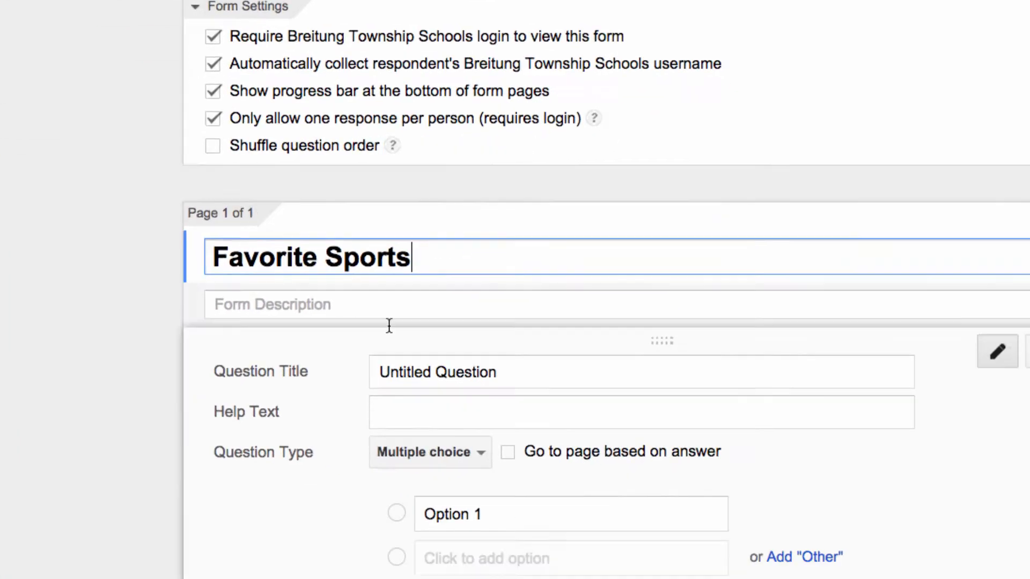
Step: Enter the form description "Please answer all of the questions and click submit. Thank you!"
{"action": "left_click", "coordinate": [336, 301]}
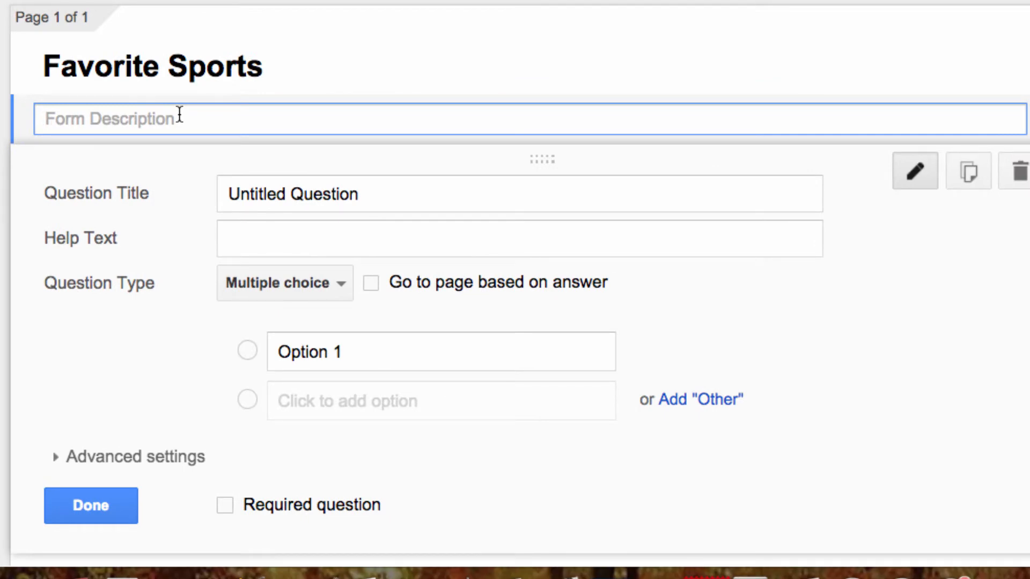
{"action": "type", "text": "Please answer "}
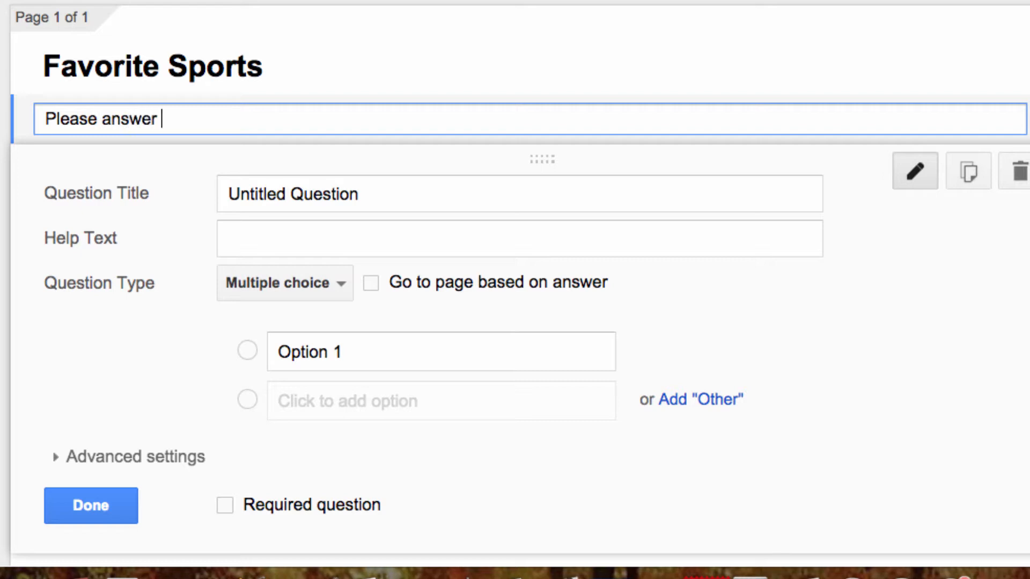
{"action": "type", "text": "all of the questions and"}
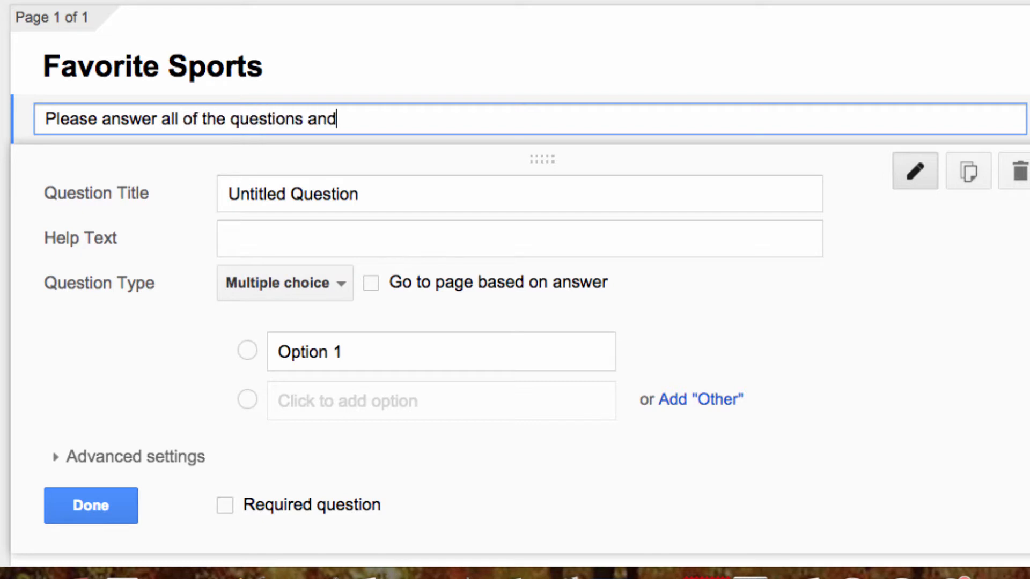
{"action": "type", "text": " click sub"}
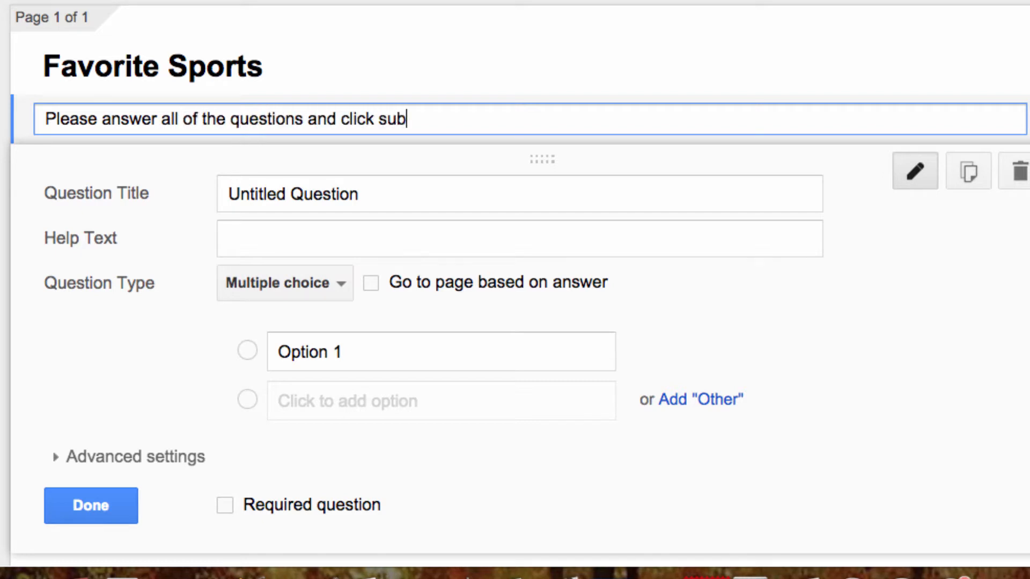
{"action": "type", "text": "mit. Thank you!"}
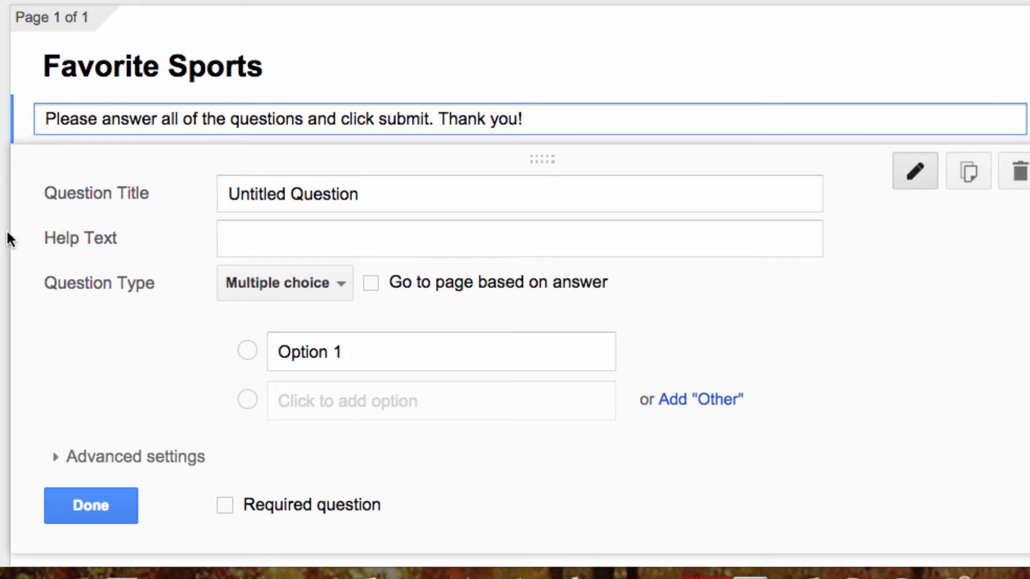
Step: Set the first question's title to "How much do you like sports?"
{"action": "left_click", "coordinate": [373, 196]}
{"action": "double_click", "coordinate": [373, 197]}
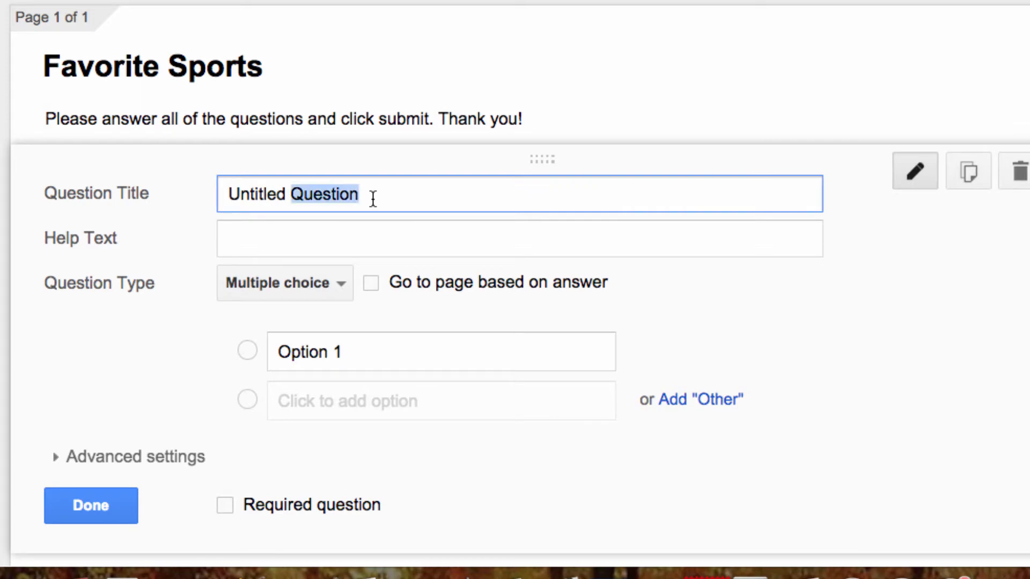
{"action": "key", "text": "super+a"}
{"action": "type", "text": "H"}
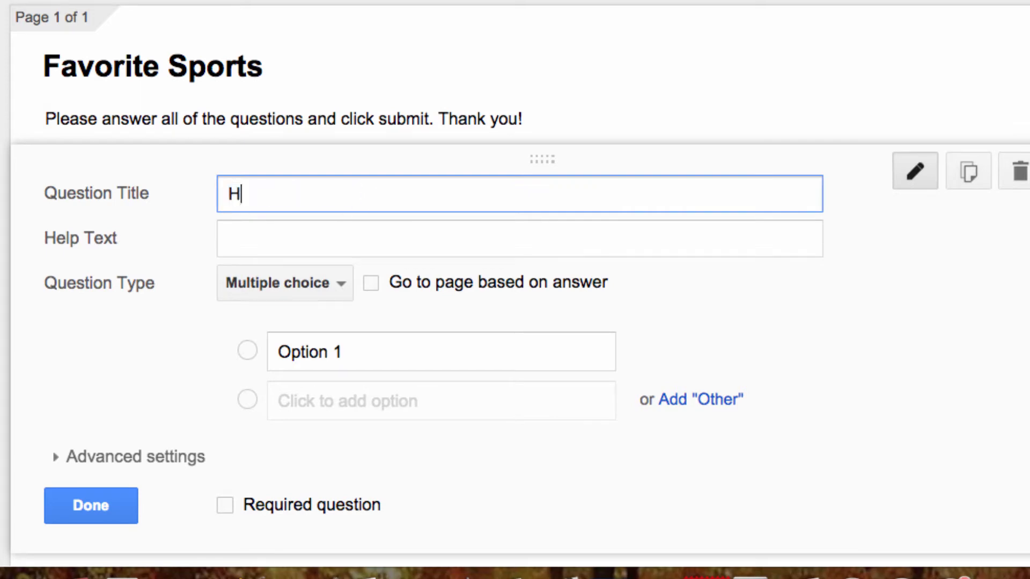
{"action": "type", "text": "ow much do you li"}
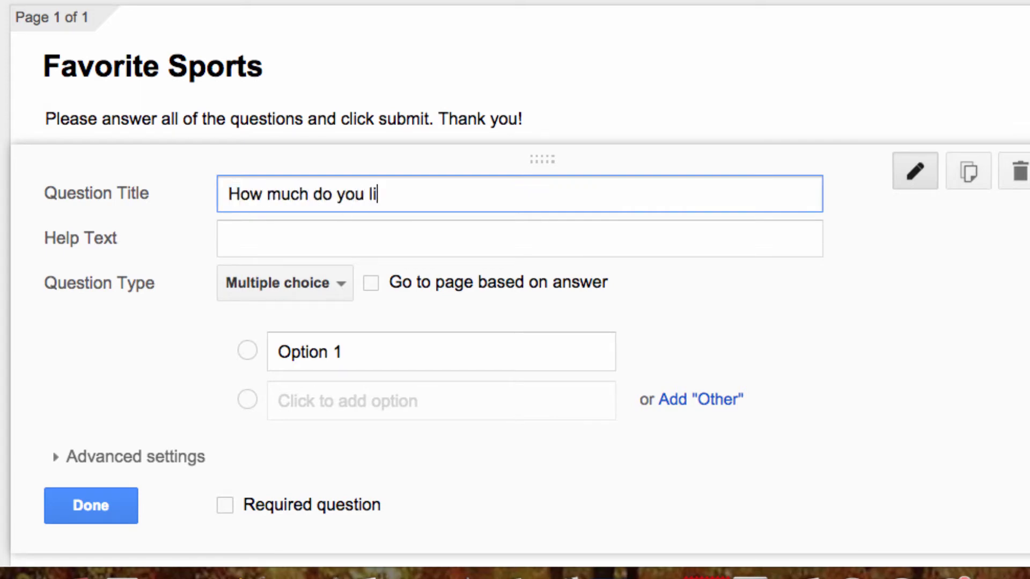
{"action": "type", "text": "ke sports?"}
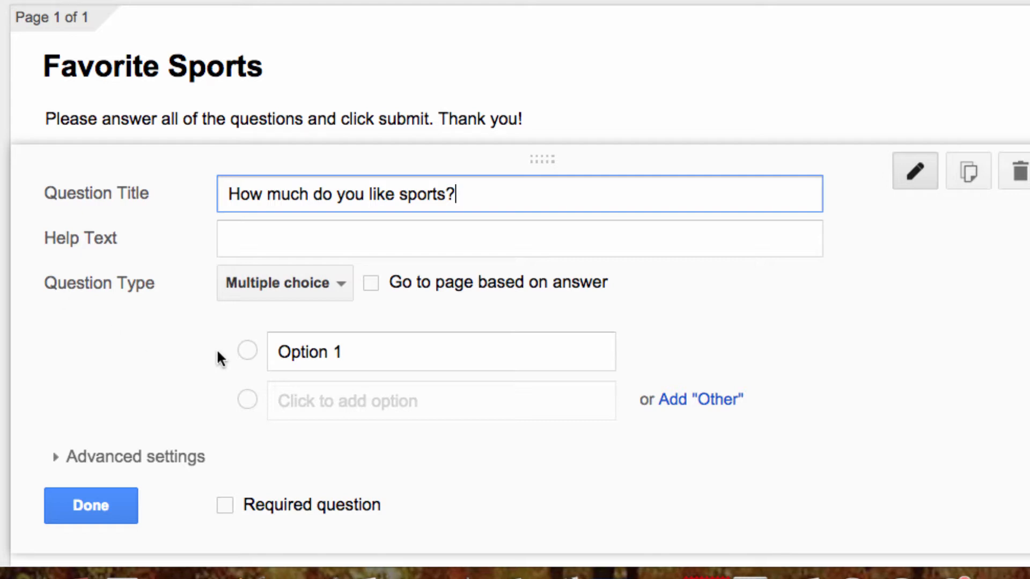
Step: Change the sports question's type to Scale, with a range from 1 to 10
{"action": "left_click", "coordinate": [331, 282]}
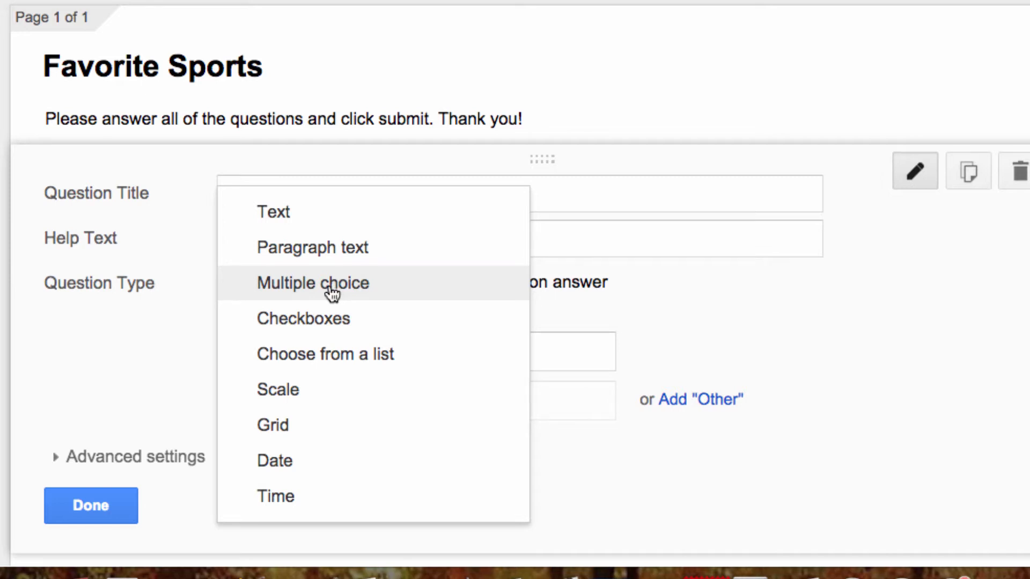
{"action": "left_click", "coordinate": [316, 392]}
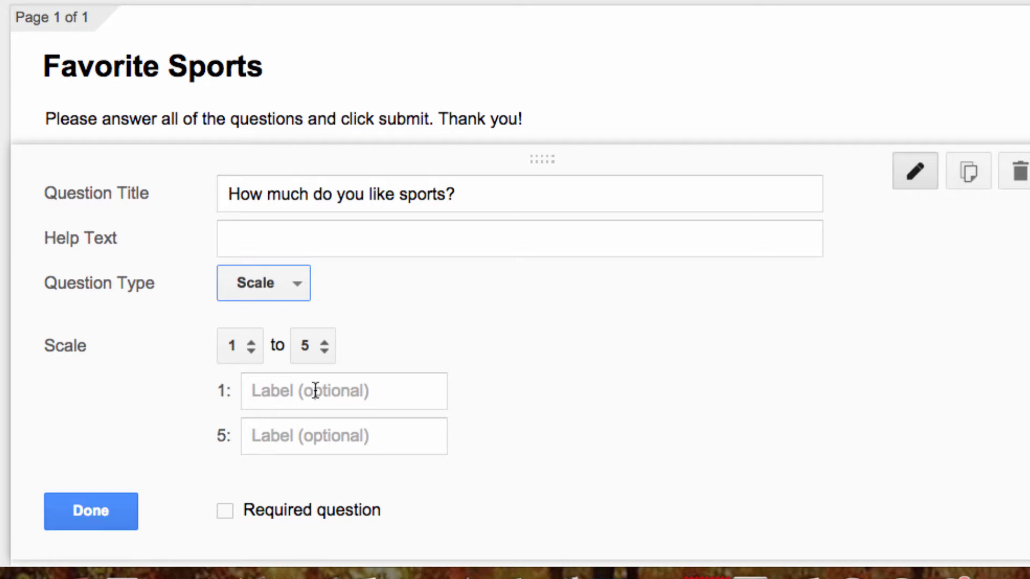
{"action": "left_click", "coordinate": [324, 347]}
{"action": "left_click", "coordinate": [341, 526]}
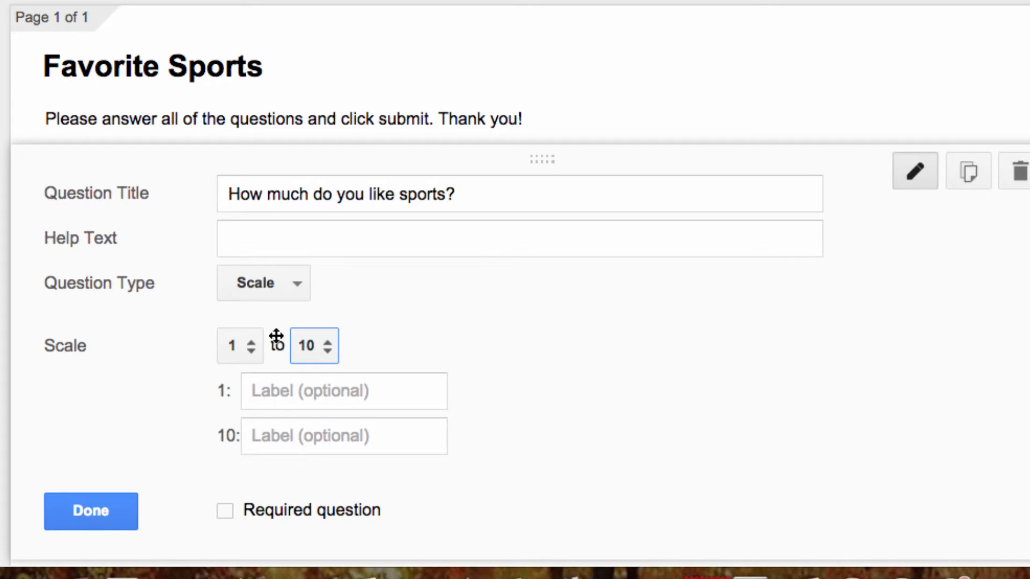
Step: Add the help text "Please choose an answer below." to the sports question
{"action": "left_click", "coordinate": [251, 237]}
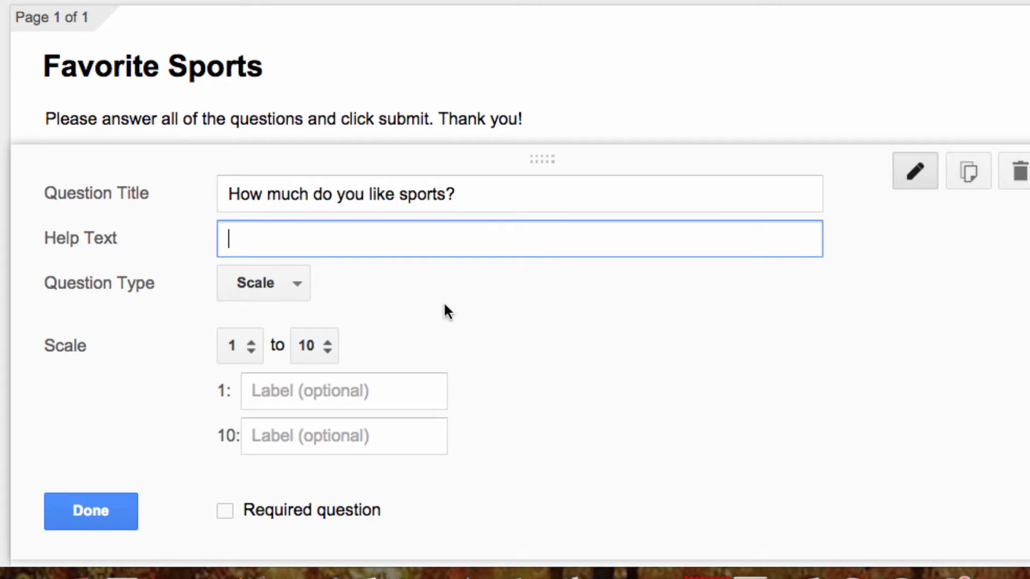
{"action": "type", "text": "Pleaes"}
{"action": "key", "text": "BackSpace"}
{"action": "key", "text": "BackSpace"}
{"action": "key", "text": "BackSpace"}
{"action": "type", "text": "se choose "}
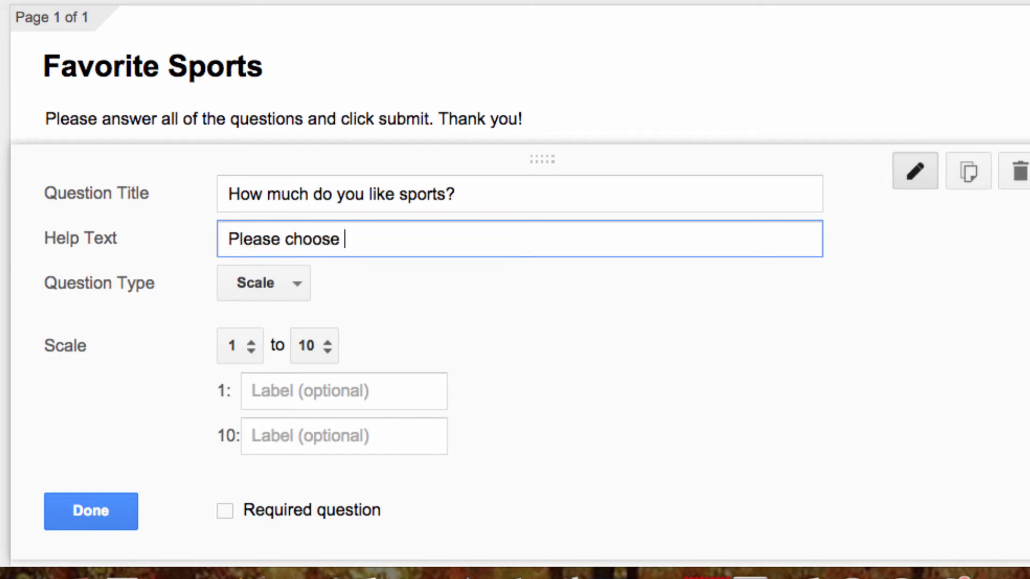
{"action": "type", "text": "an answer below."}
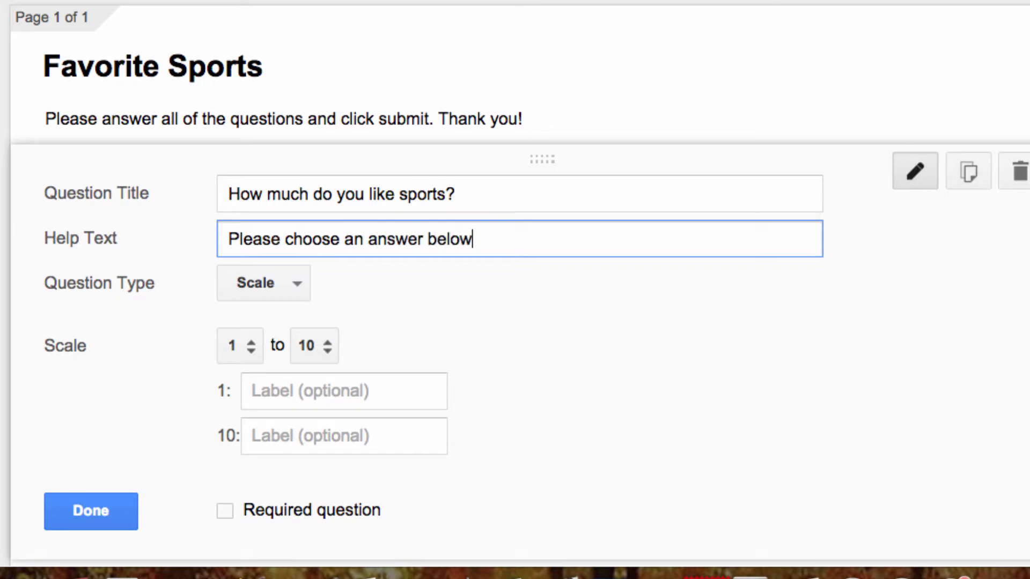
Step: Label scale value 1 "Never" and value 10 "As often as I can!", and make the question required
{"action": "left_click", "coordinate": [371, 389]}
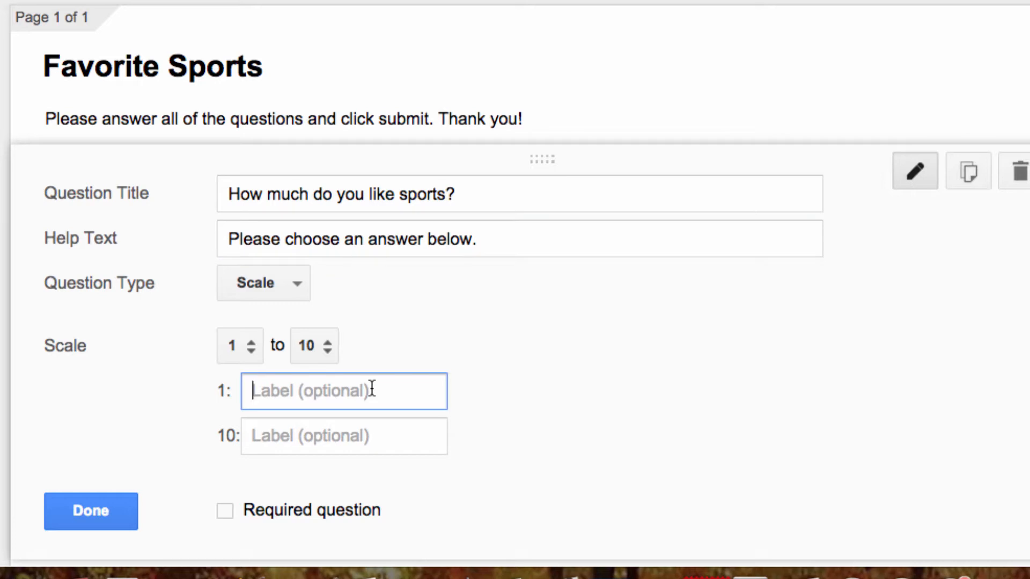
{"action": "type", "text": "Never"}
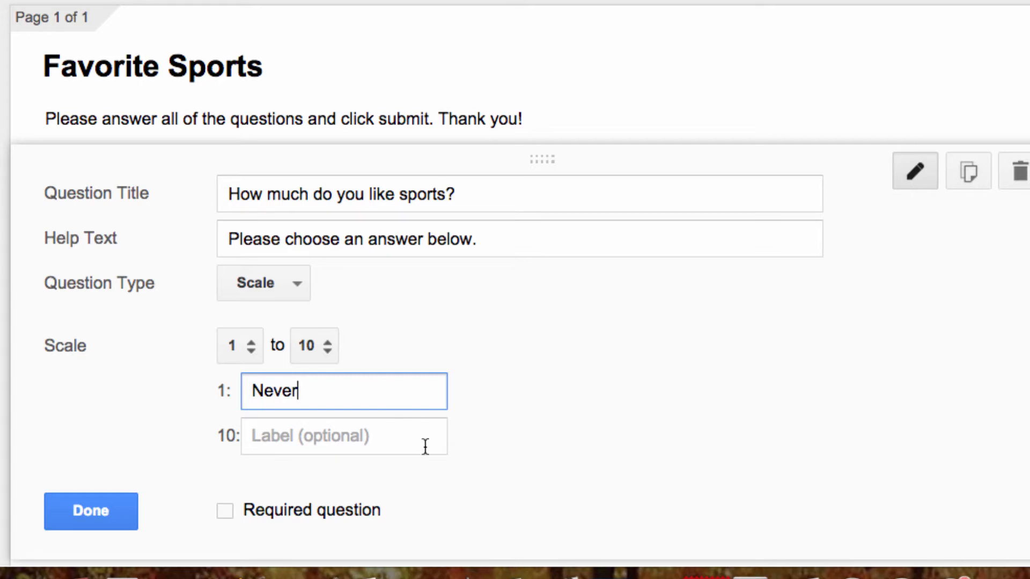
{"action": "left_click", "coordinate": [311, 435]}
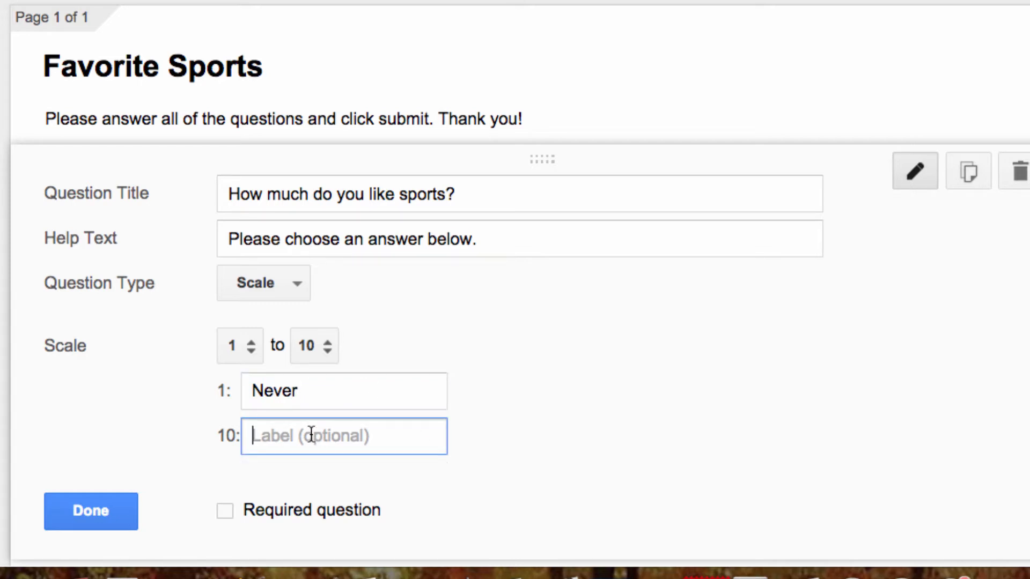
{"action": "type", "text": "As "}
{"action": "type", "text": "iften"}
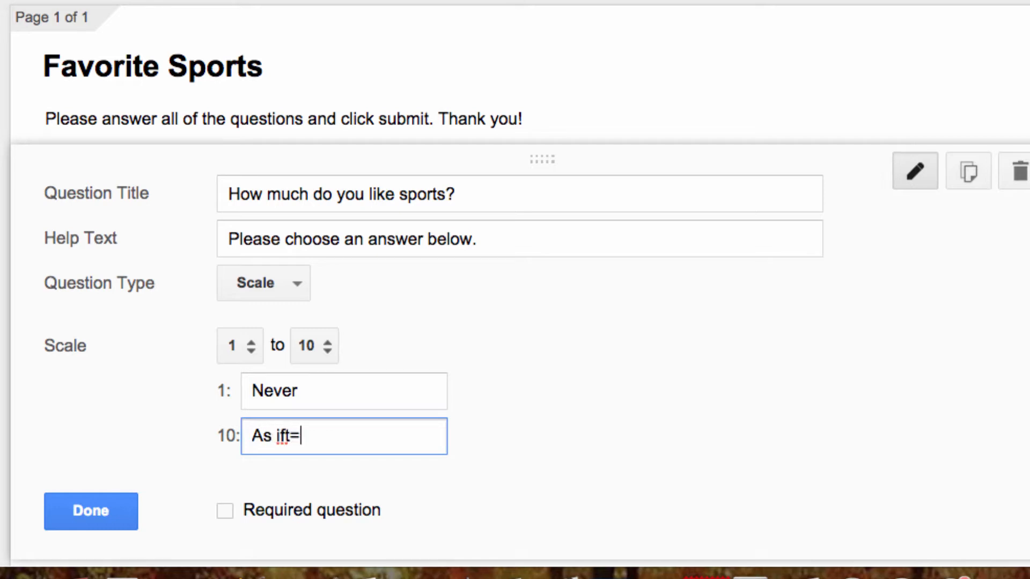
{"action": "key", "text": "BackSpace"}
{"action": "key", "text": "BackSpace"}
{"action": "key", "text": "BackSpace"}
{"action": "key", "text": "BackSpace"}
{"action": "key", "text": "BackSpace"}
{"action": "type", "text": "often"}
{"action": "type", "text": " as"}
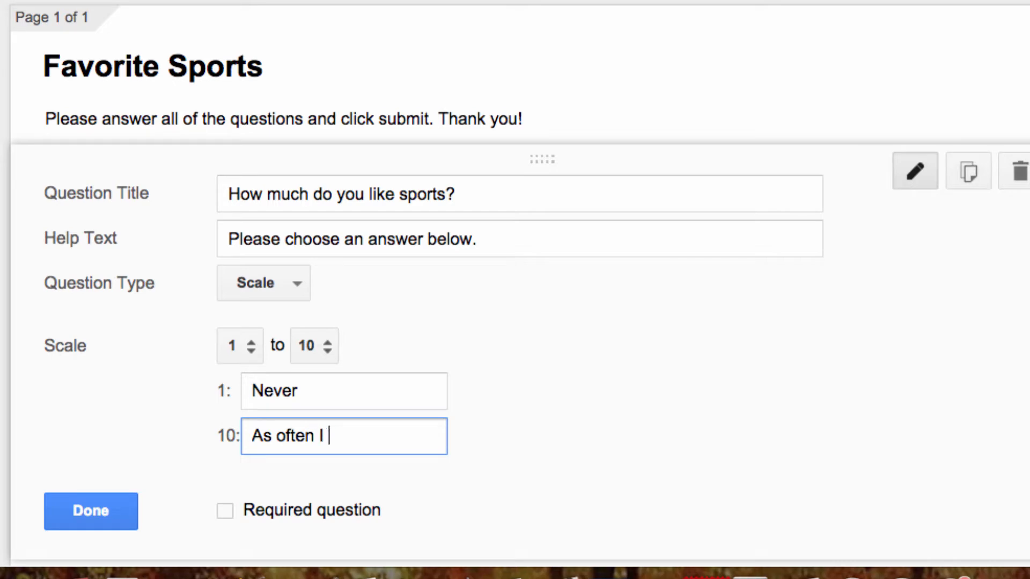
{"action": "type", "text": " I can!"}
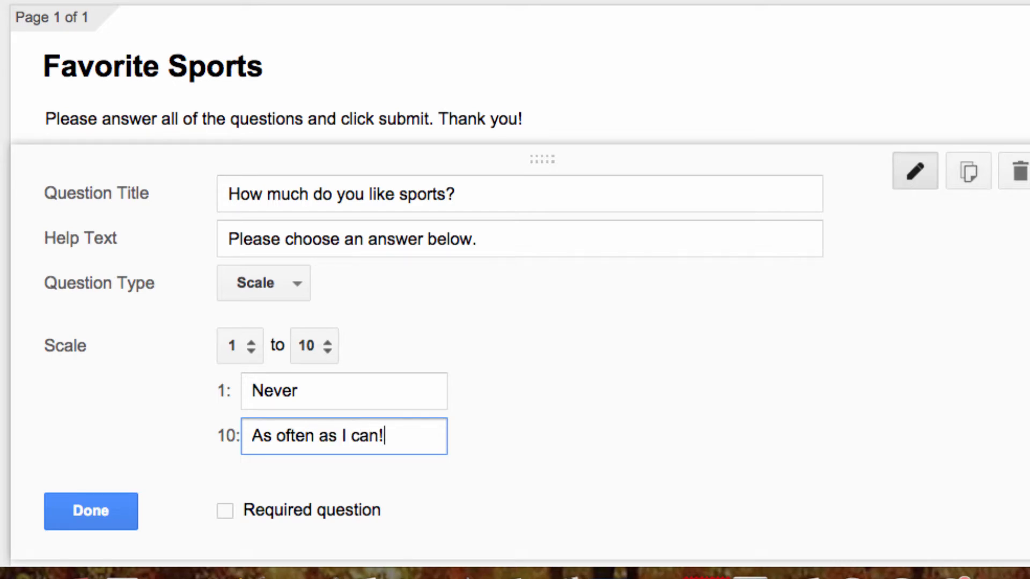
{"action": "left_click", "coordinate": [226, 511]}
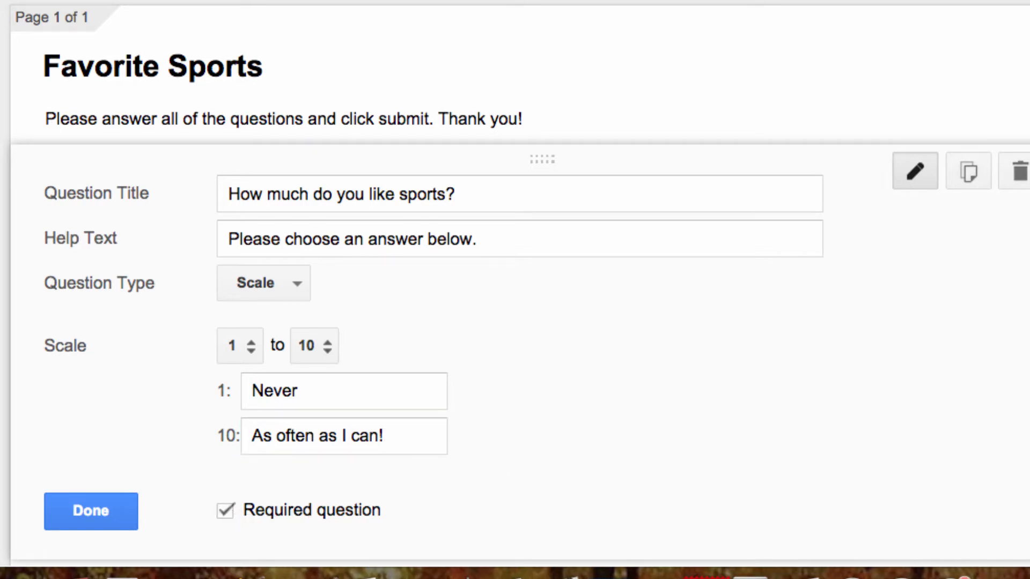
Step: Add a second question of the Scale type below the first one
{"action": "scroll", "coordinate": [515, 283], "scroll_direction": "down", "scroll_amount": 5}
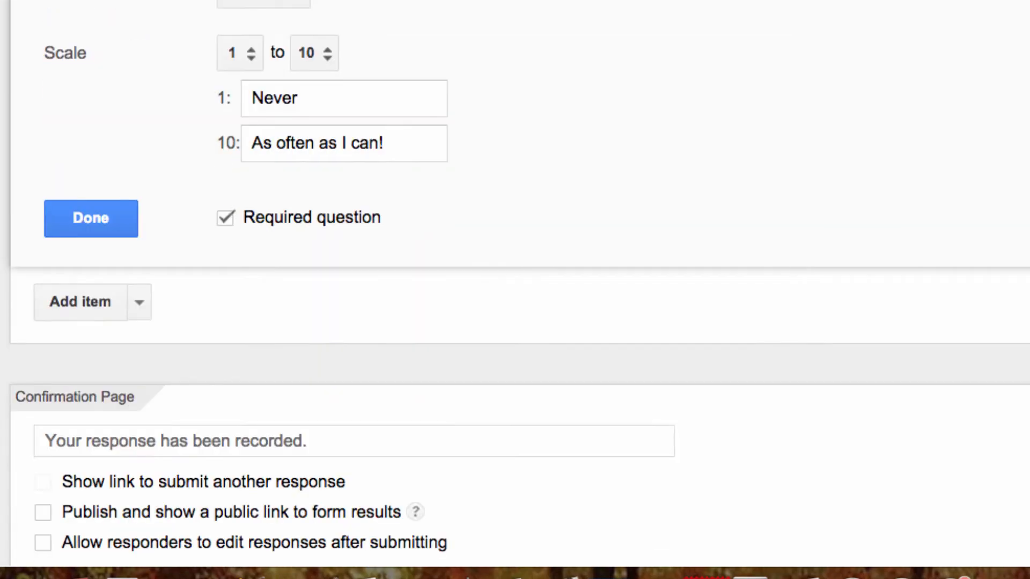
{"action": "left_click", "coordinate": [139, 306]}
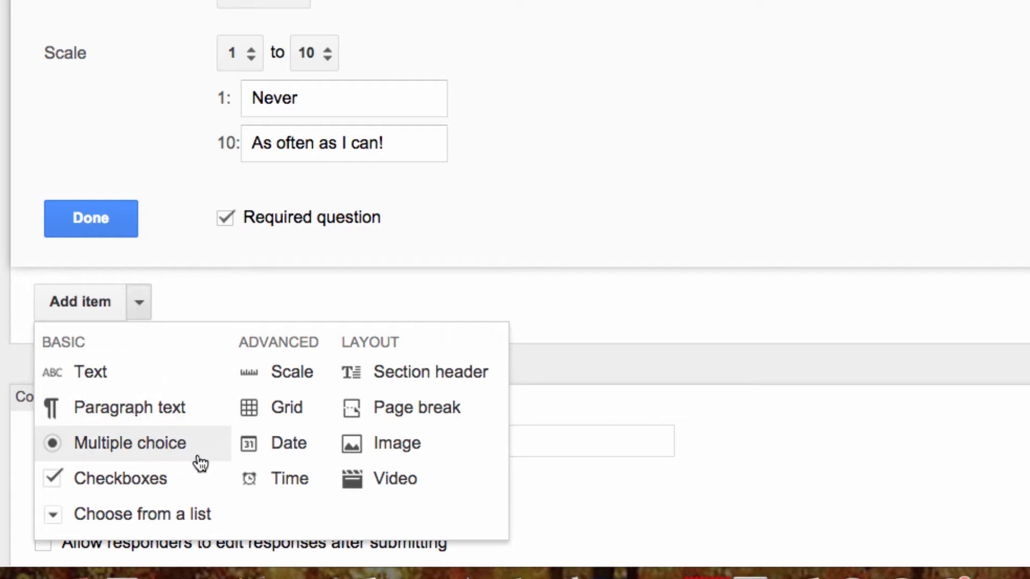
{"action": "left_click", "coordinate": [270, 382]}
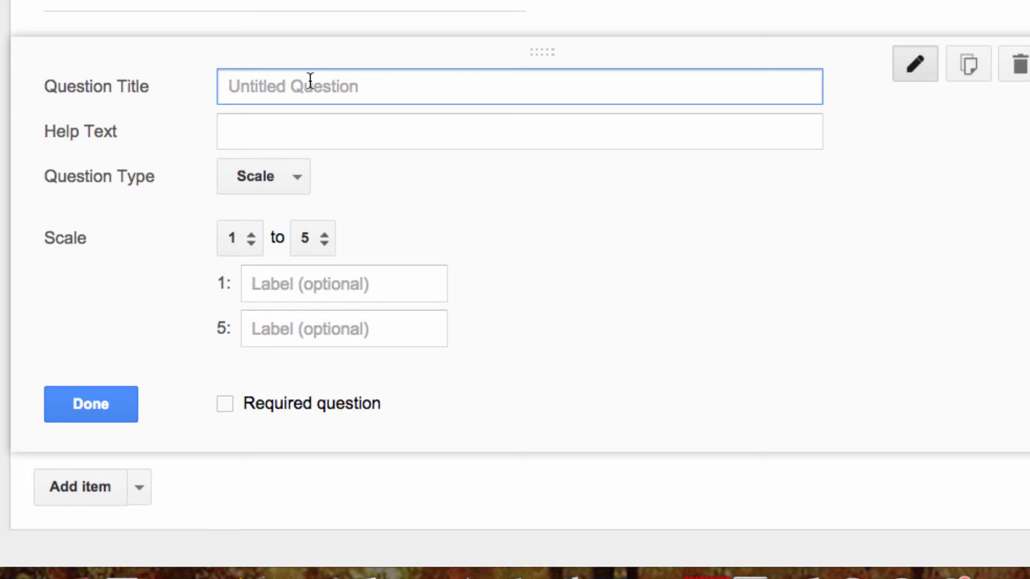
Step: Title the second scale question "How often do like to watch sports?"
{"action": "type", "text": "How of"}
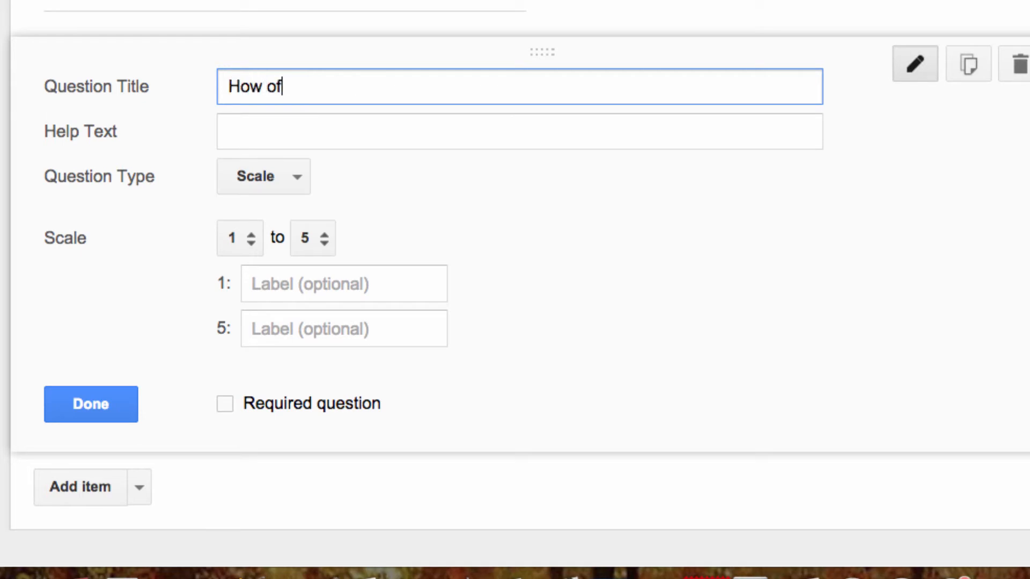
{"action": "type", "text": "ten to"}
{"action": "key", "text": "BackSpace"}
{"action": "key", "text": "BackSpace"}
{"action": "type", "text": "d yo"}
{"action": "key", "text": "BackSpace"}
{"action": "key", "text": "BackSpace"}
{"action": "key", "text": "BackSpace"}
{"action": "type", "text": "o l"}
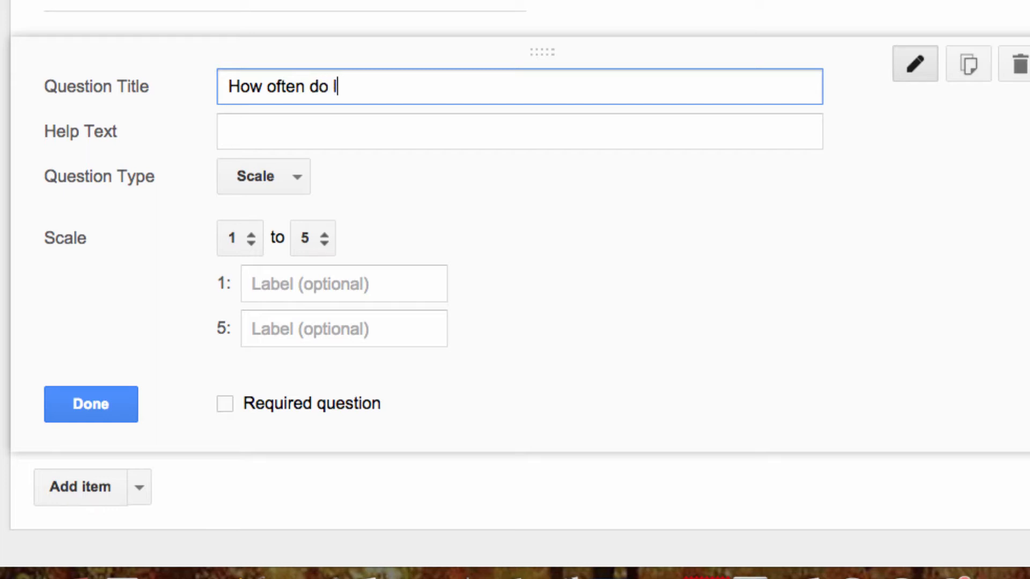
{"action": "type", "text": "ike to watch sp"}
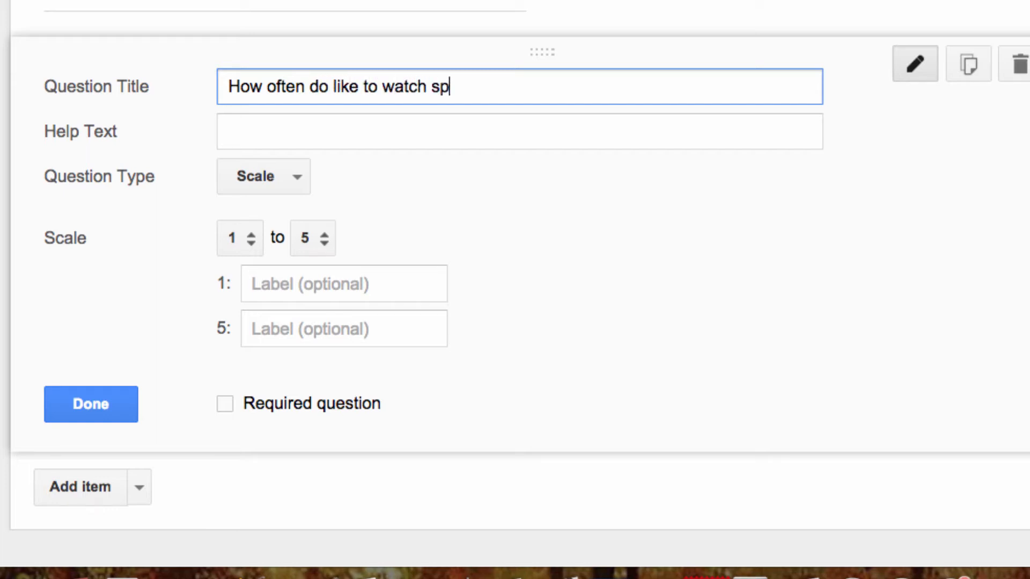
{"action": "type", "text": "orts?"}
Step: Add the help text "Please choose an answer below." to the question about watching sports
{"action": "left_click", "coordinate": [338, 133]}
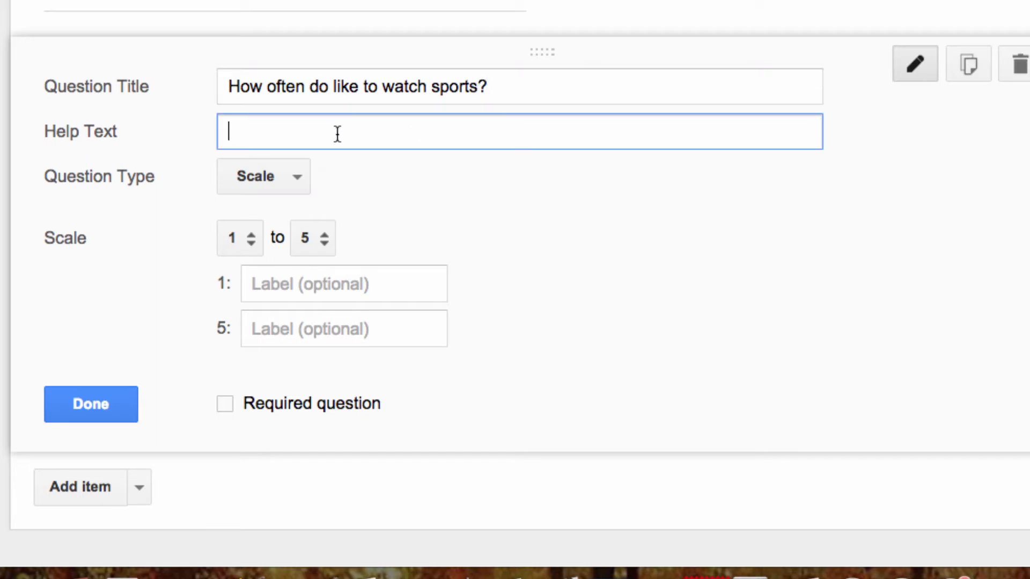
{"action": "type", "text": "Plezse"}
{"action": "key", "text": "BackSpace"}
{"action": "key", "text": "BackSpace"}
{"action": "key", "text": "BackSpace"}
{"action": "type", "text": "ase choose"}
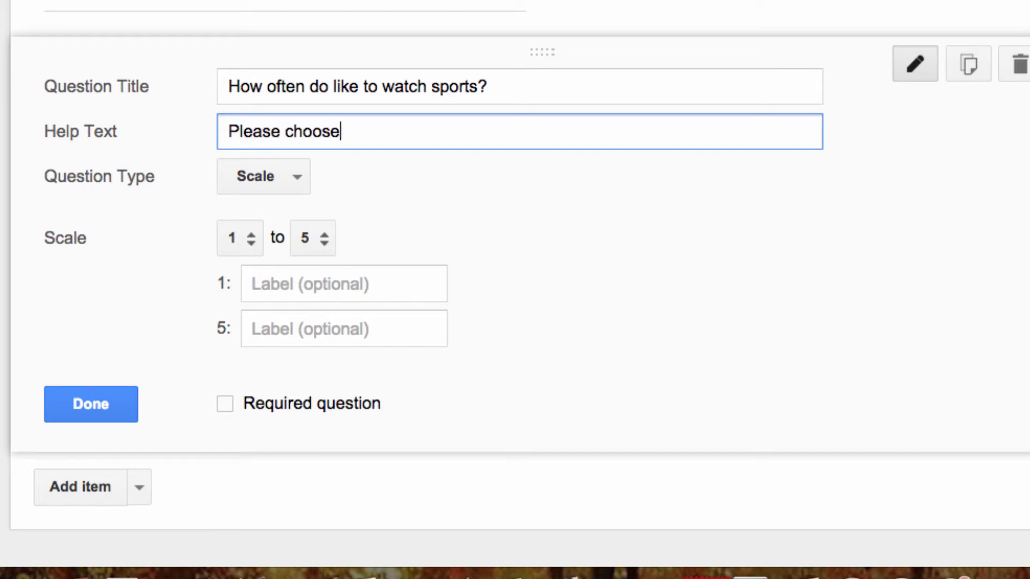
{"action": "type", "text": " an answer below."}
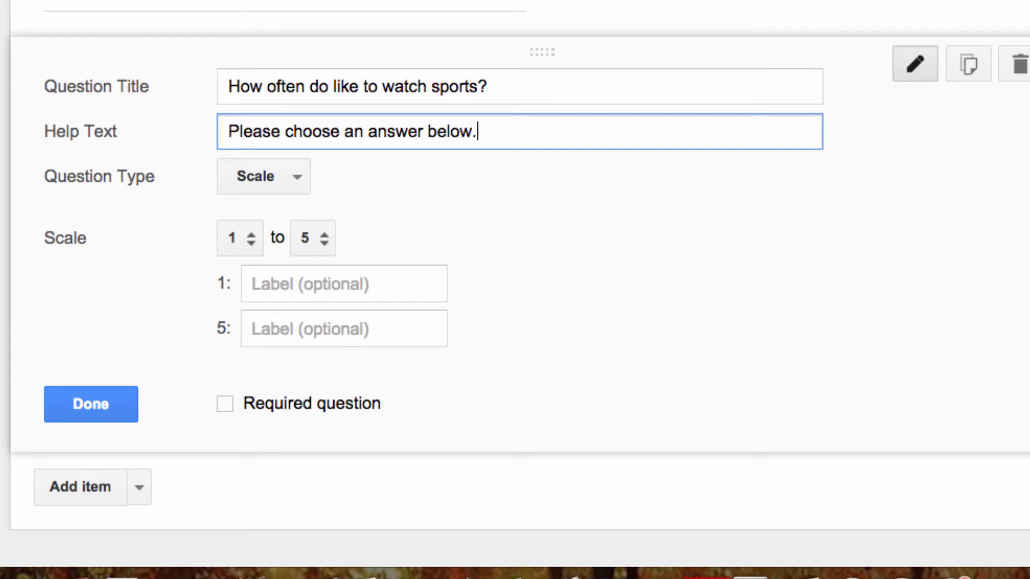
Step: Set the watching-sports scale to run up to 10 and label value 1 "Not at all!"
{"action": "left_click", "coordinate": [320, 239]}
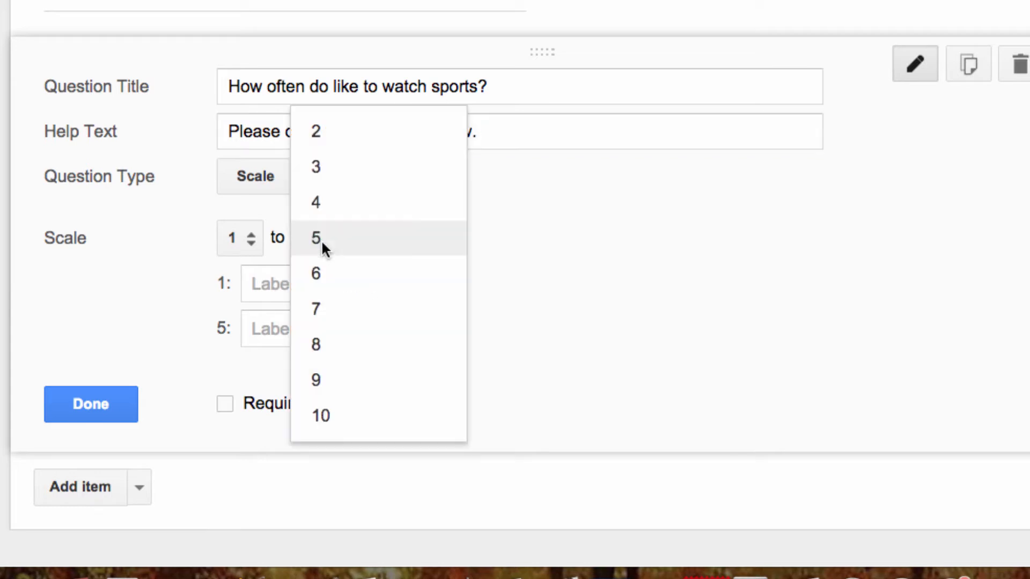
{"action": "left_click", "coordinate": [319, 416]}
{"action": "left_click", "coordinate": [283, 284]}
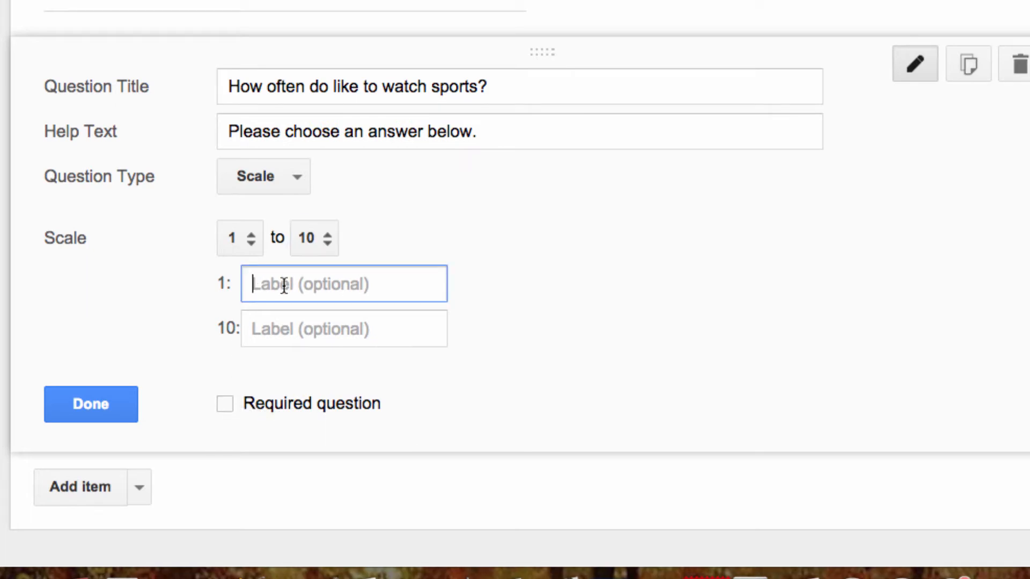
{"action": "type", "text": "Not at all!"}
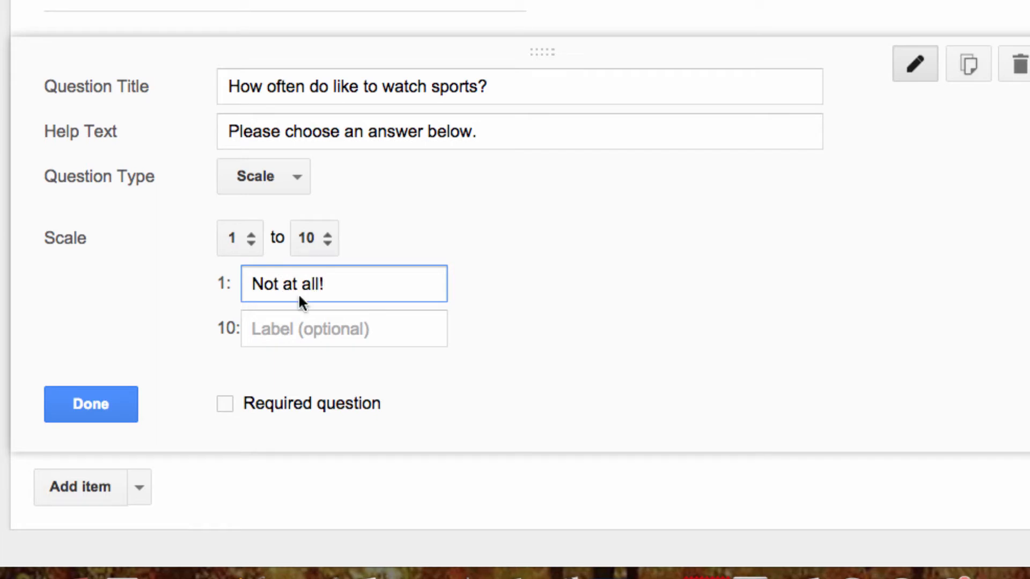
Step: Label scale value 10 "All the time!" and make the watching-sports question required
{"action": "left_click", "coordinate": [306, 326]}
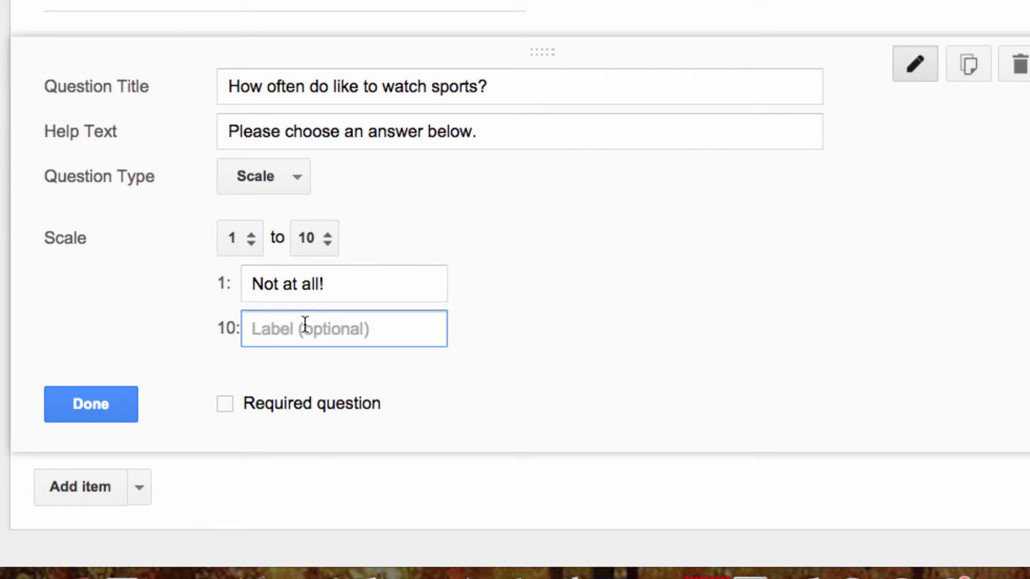
{"action": "type", "text": "All tim"}
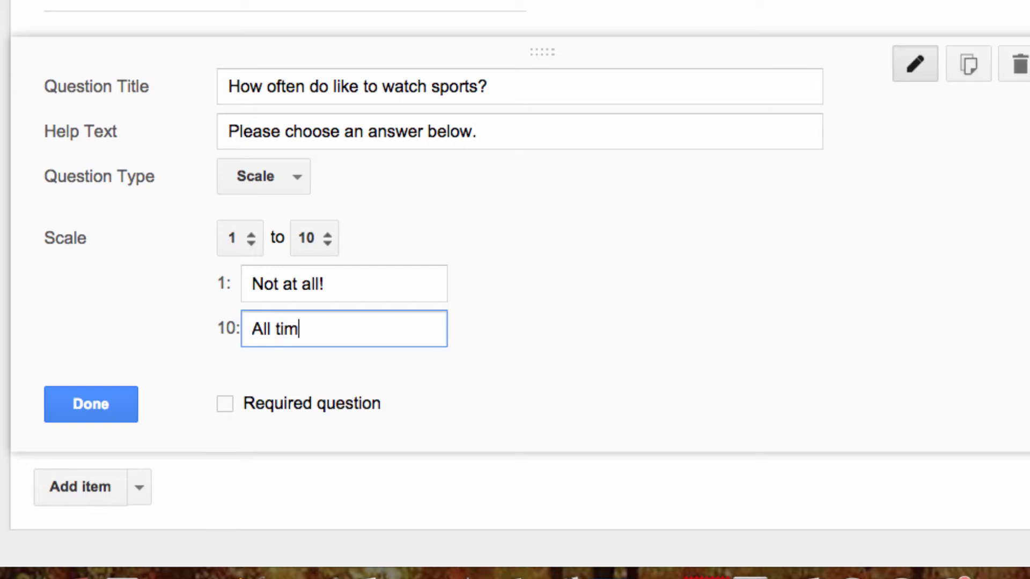
{"action": "type", "text": "e"}
{"action": "key", "text": "BackSpace"}
{"action": "key", "text": "BackSpace"}
{"action": "key", "text": "BackSpace"}
{"action": "type", "text": "he time!"}
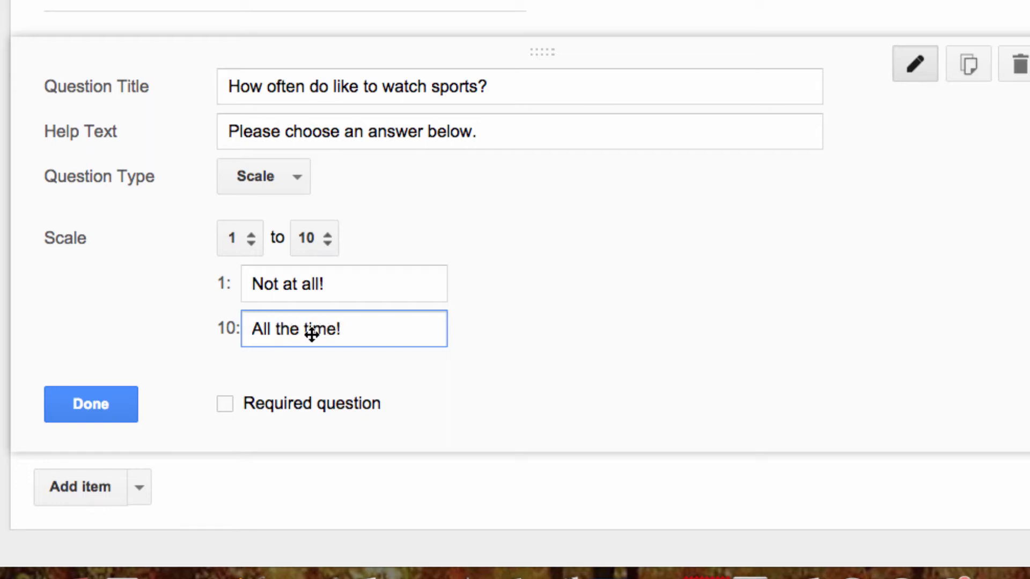
{"action": "left_click", "coordinate": [226, 406]}
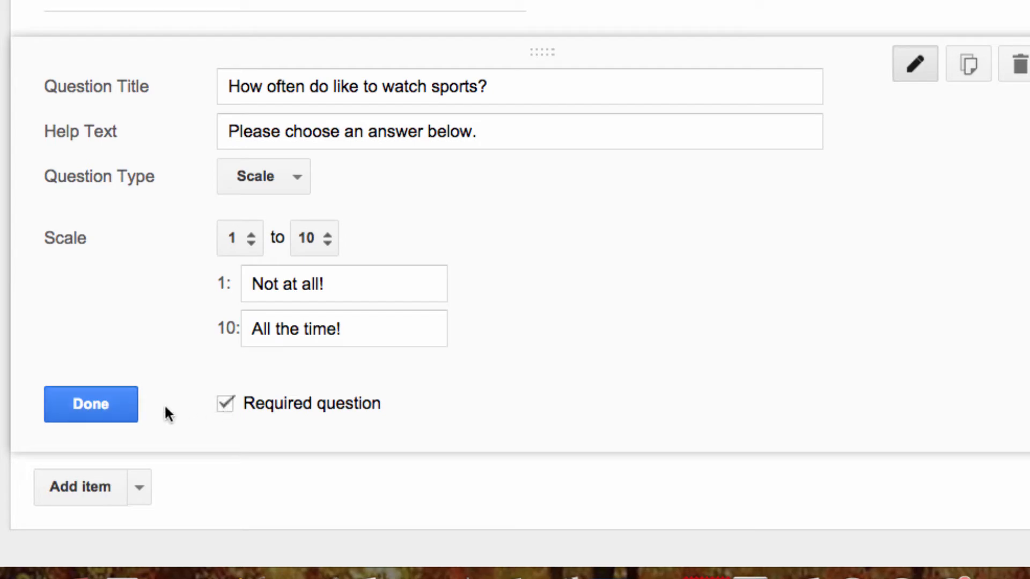
Step: Add a multiple choice question below the watching-sports question
{"action": "scroll", "coordinate": [515, 289], "scroll_direction": "down", "scroll_amount": 2}
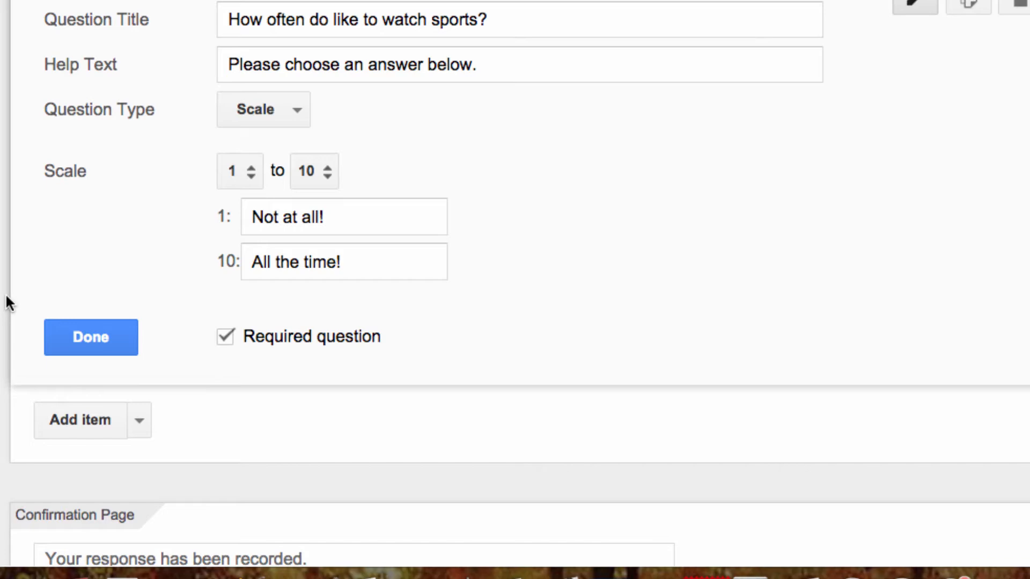
{"action": "scroll", "coordinate": [99, 311], "scroll_direction": "down", "scroll_amount": 5}
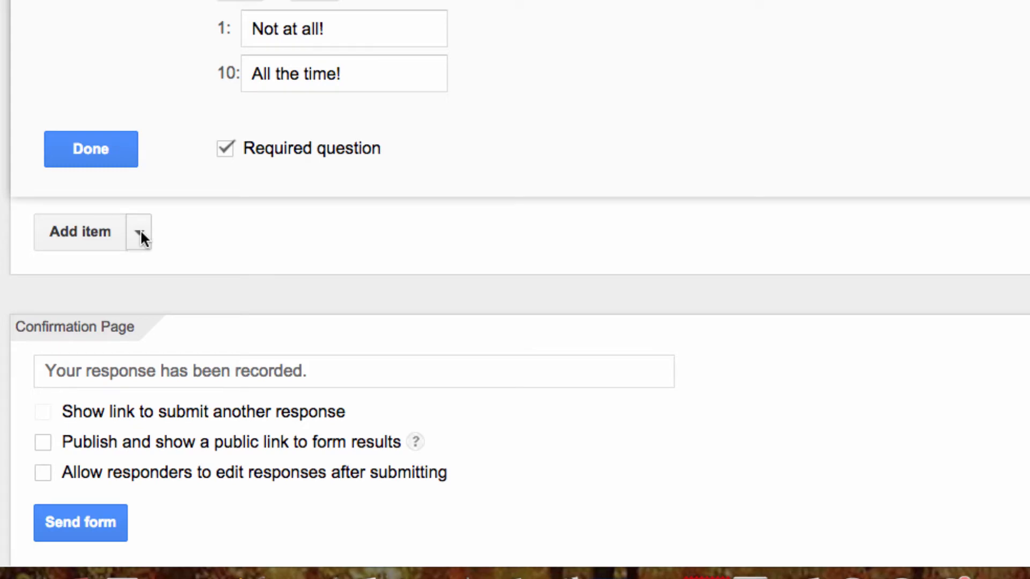
{"action": "left_click", "coordinate": [140, 233]}
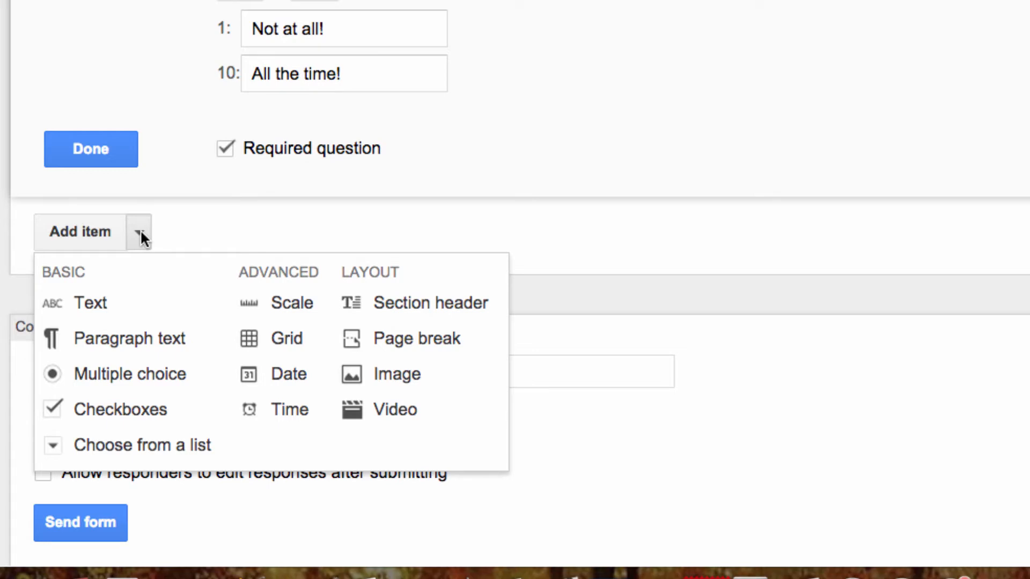
{"action": "left_click", "coordinate": [137, 374]}
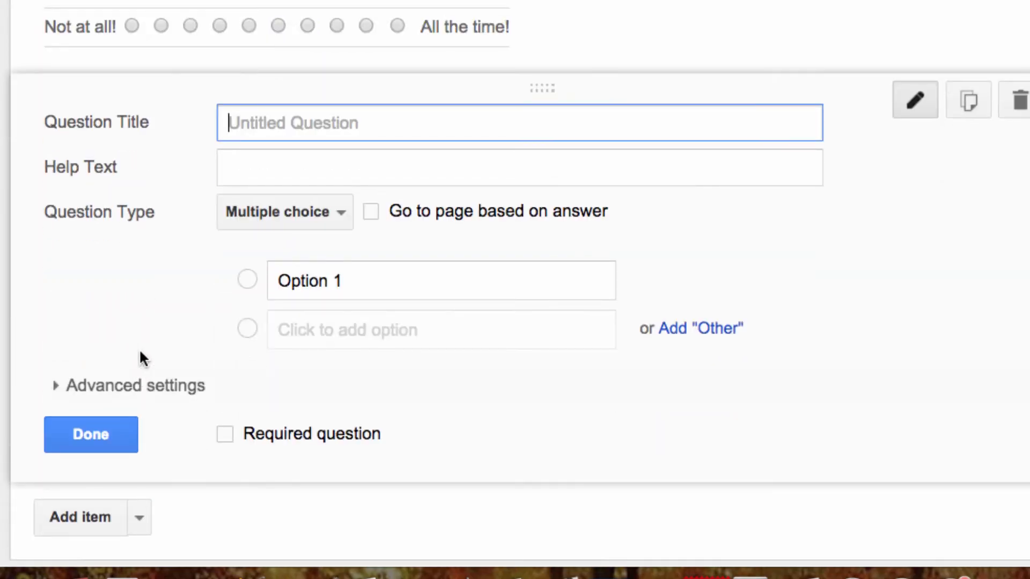
Step: Title the multiple choice question "What is your favorite fall sport?"
{"action": "type", "text": "What is "}
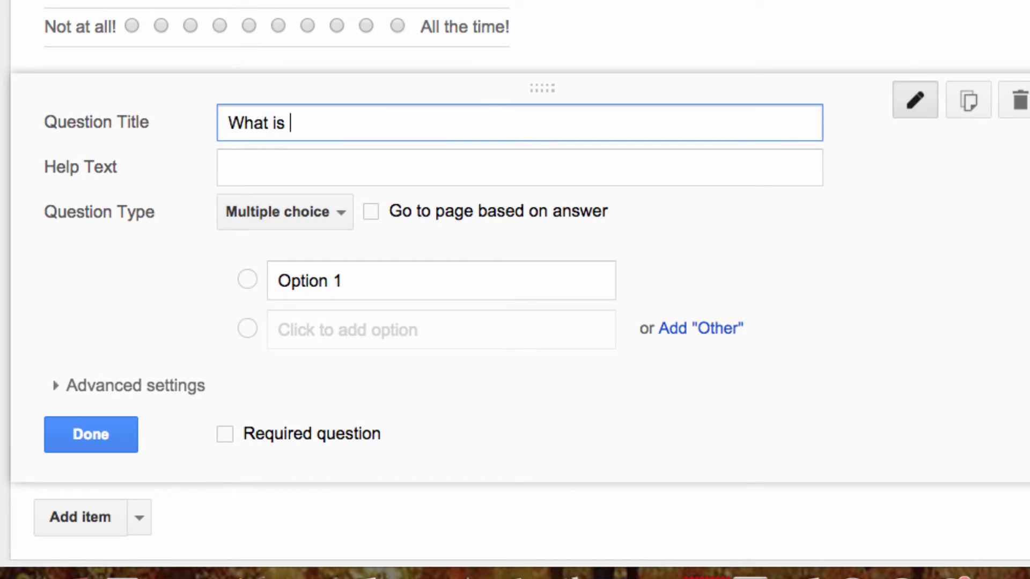
{"action": "type", "text": "your favorite s"}
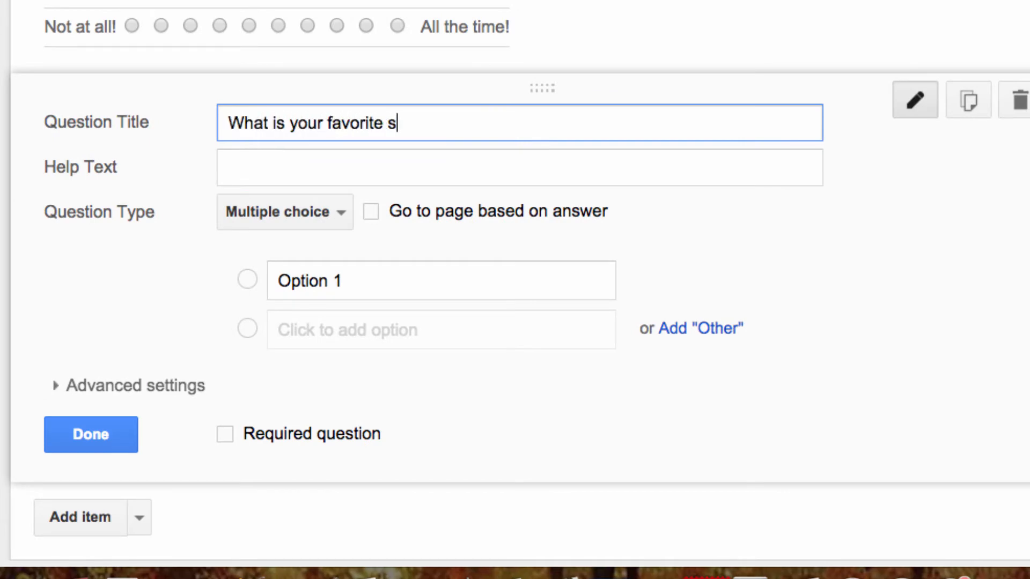
{"action": "key", "text": "BackSpace"}
{"action": "type", "text": "fall sp"}
{"action": "key", "text": "BackSpace"}
{"action": "key", "text": "BackSpace"}
{"action": "type", "text": "sport?"}
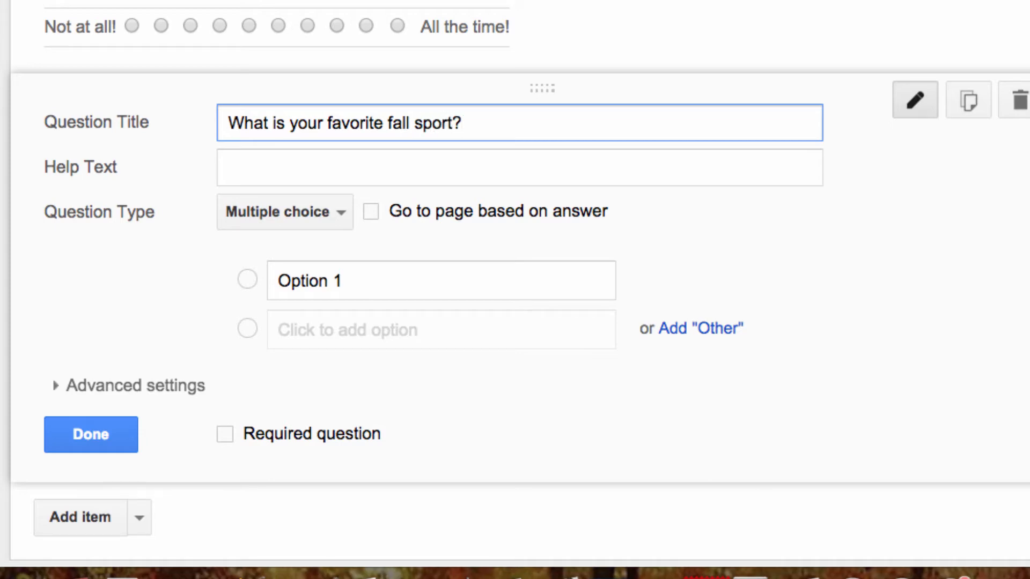
Step: Add the help text "Please pick one." to the fall sport question
{"action": "left_click", "coordinate": [253, 177]}
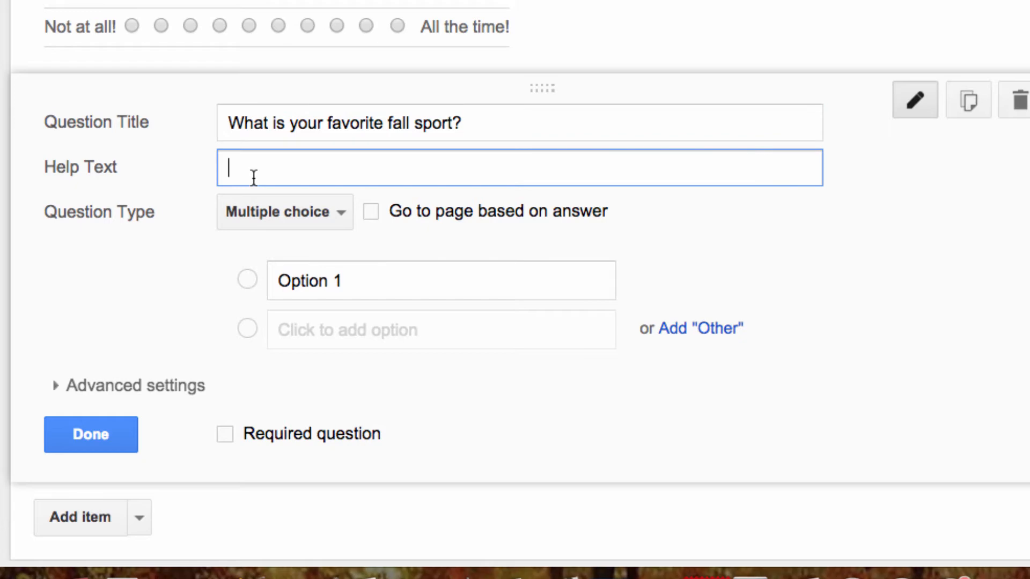
{"action": "type", "text": "Ple"}
{"action": "type", "text": "awe"}
{"action": "key", "text": "BackSpace"}
{"action": "key", "text": "BackSpace"}
{"action": "key", "text": "BackSpace"}
{"action": "type", "text": "se pick one."}
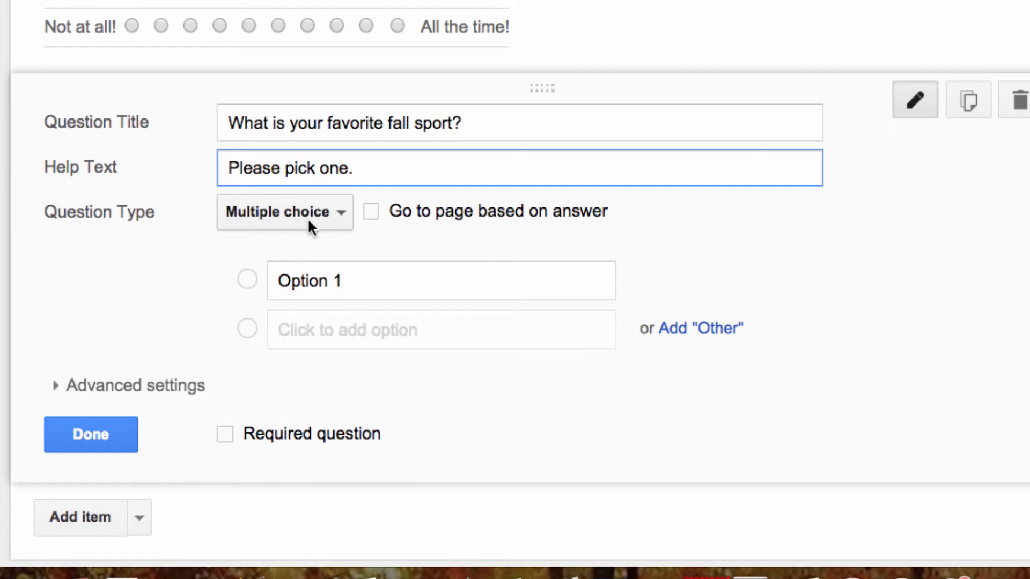
Step: Enter "Soccer" and "Football" as the first two answer options of the fall sport question
{"action": "left_click", "coordinate": [339, 283]}
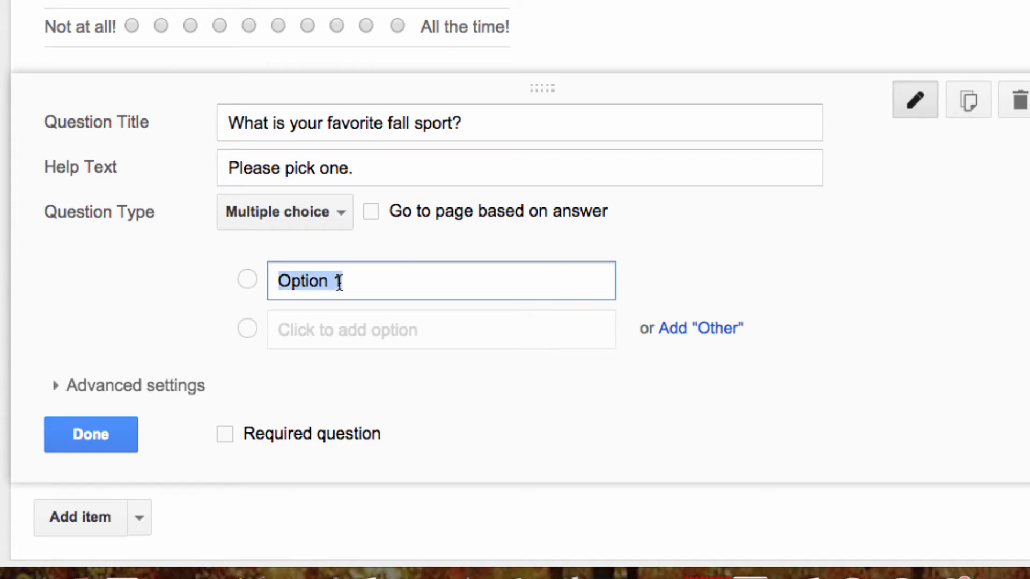
{"action": "type", "text": "Sco"}
{"action": "key", "text": "BackSpace"}
{"action": "key", "text": "BackSpace"}
{"action": "type", "text": "oc"}
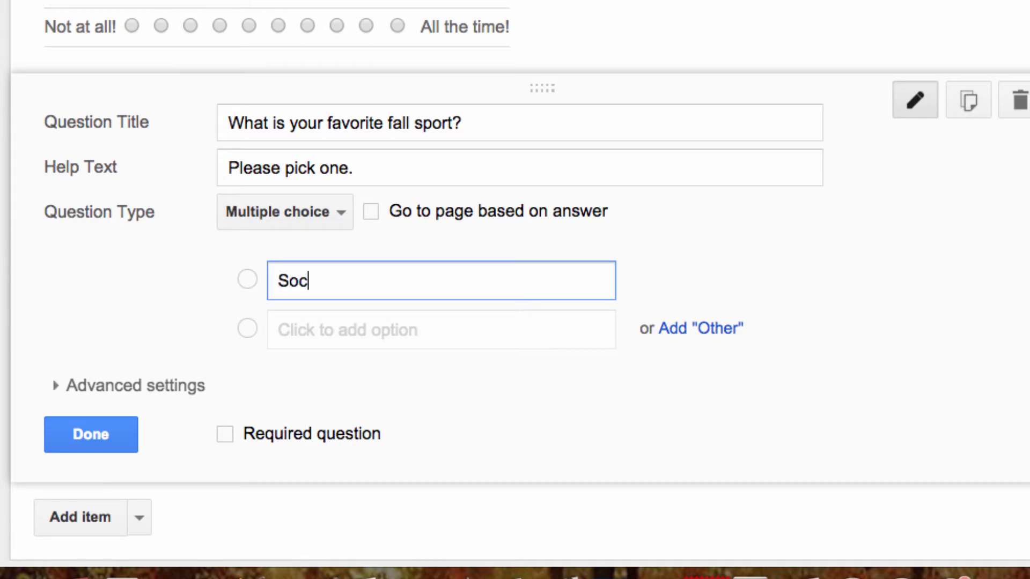
{"action": "type", "text": "cer"}
{"action": "left_click", "coordinate": [358, 332]}
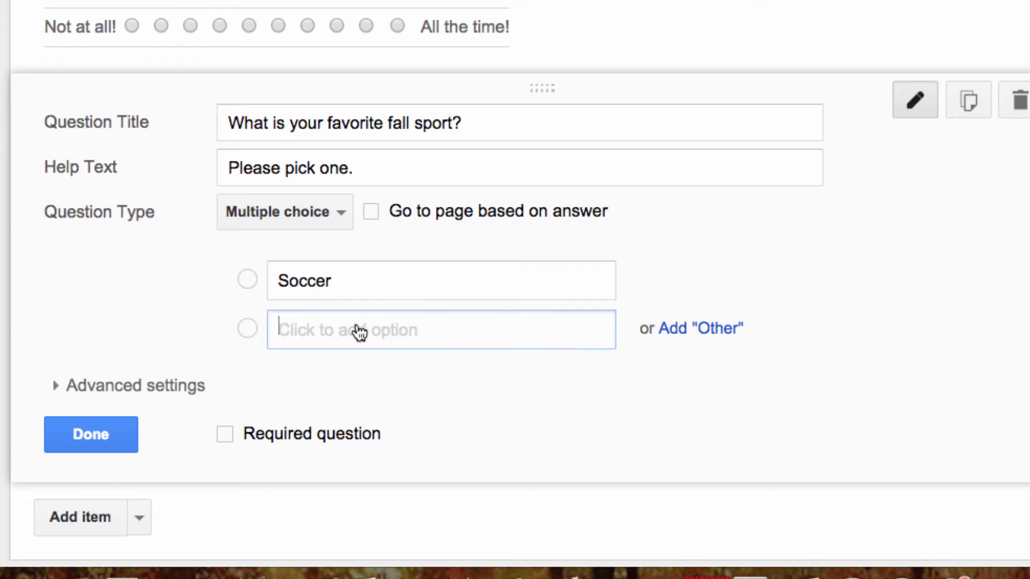
{"action": "type", "text": "Football"}
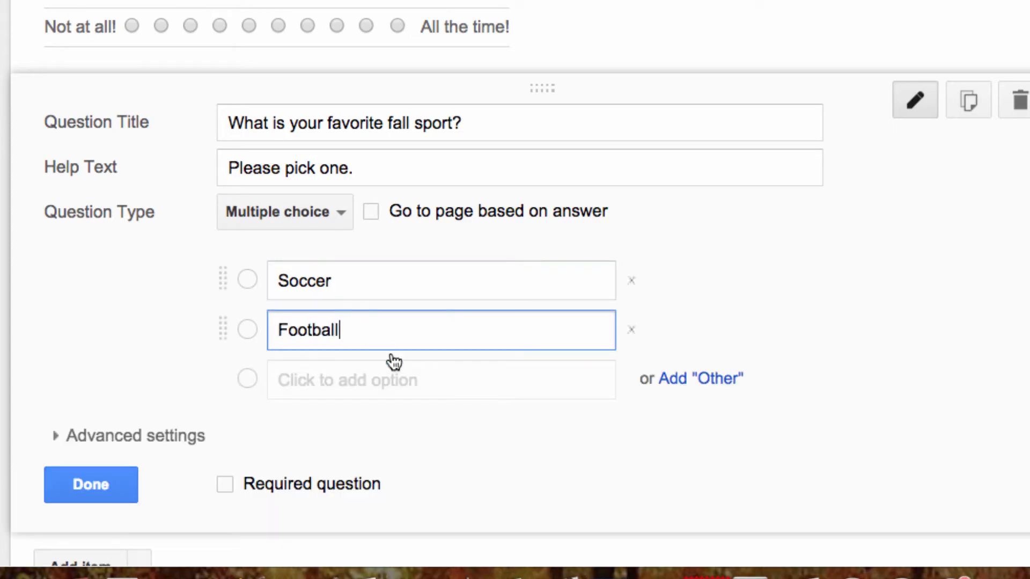
Step: Add "Volleyball" and "Golf" as the third and fourth answer options
{"action": "left_click", "coordinate": [359, 382]}
{"action": "type", "text": "Volleb"}
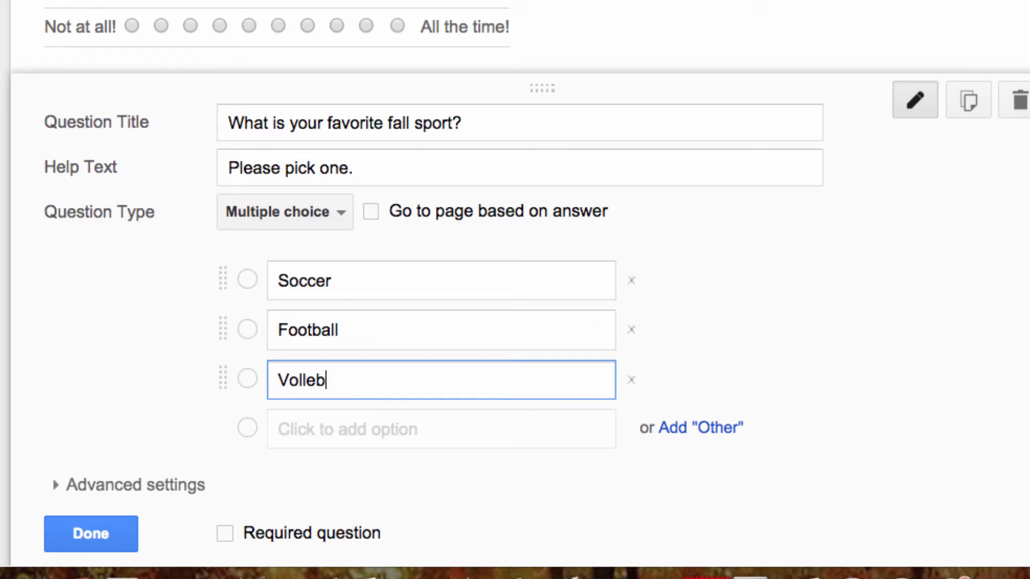
{"action": "key", "text": "BackSpace"}
{"action": "type", "text": "yball"}
{"action": "left_click", "coordinate": [358, 435]}
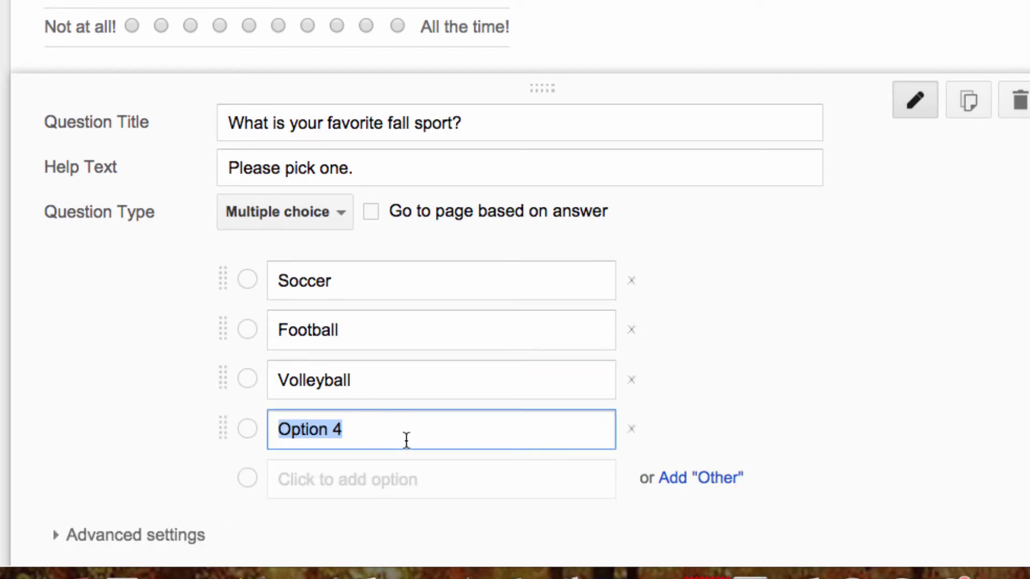
{"action": "type", "text": "Golf"}
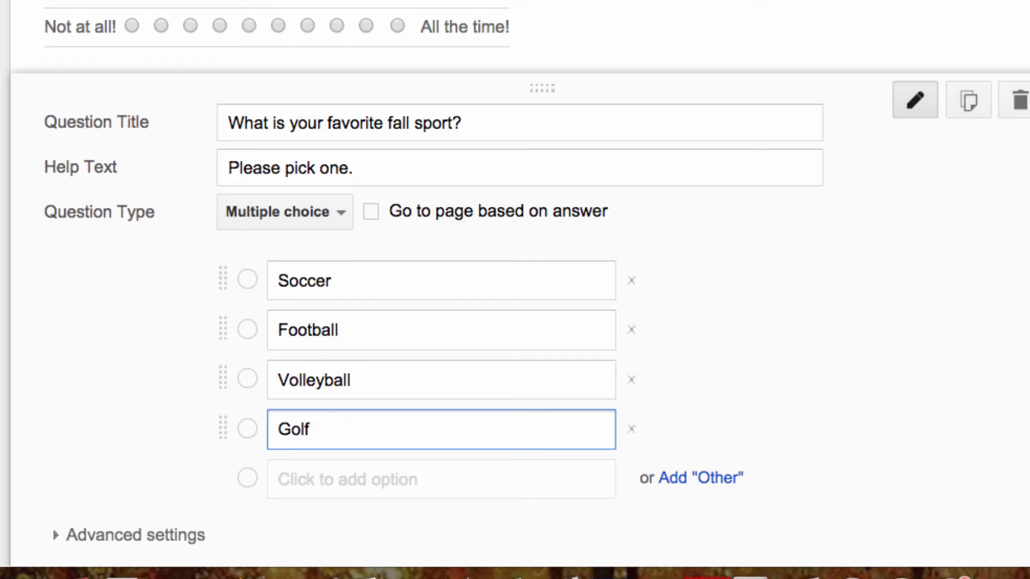
Step: Add "Tennis" as the fifth answer option of the fall sport question
{"action": "left_click", "coordinate": [335, 483]}
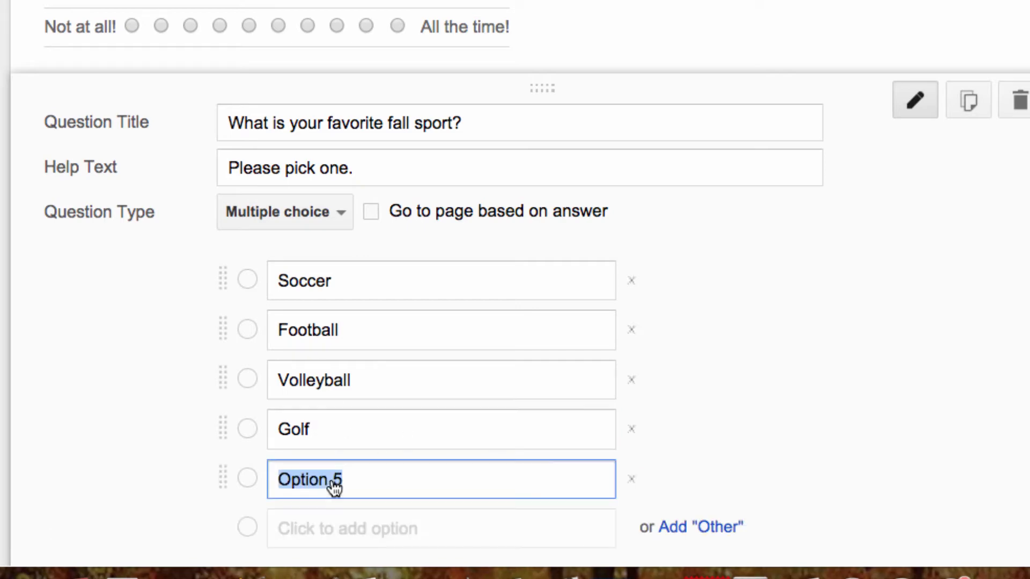
{"action": "type", "text": "Tnis"}
{"action": "key", "text": "BackSpace"}
{"action": "key", "text": "BackSpace"}
{"action": "key", "text": "BackSpace"}
{"action": "type", "text": "enm"}
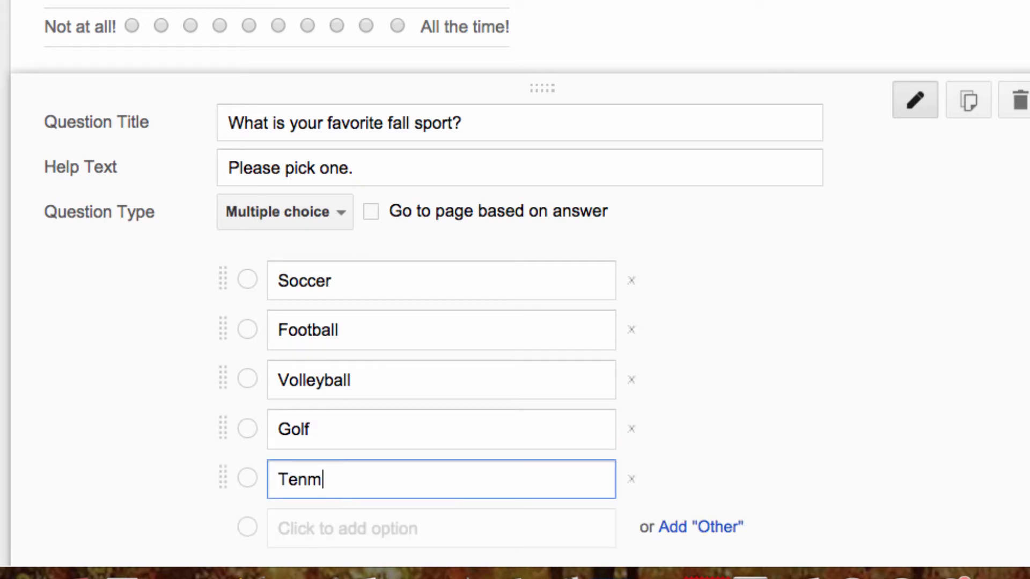
{"action": "key", "text": "BackSpace"}
{"action": "type", "text": "nis"}
Step: Add an "Other" answer choice to the fall sport question and make the question required
{"action": "scroll", "coordinate": [128, 300], "scroll_direction": "down", "scroll_amount": 2}
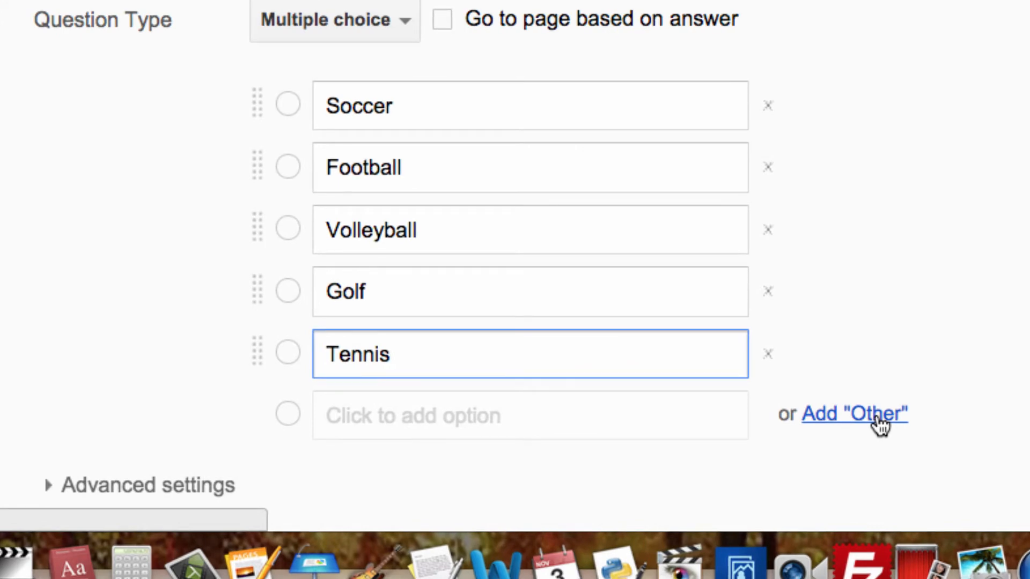
{"action": "left_click", "coordinate": [878, 422]}
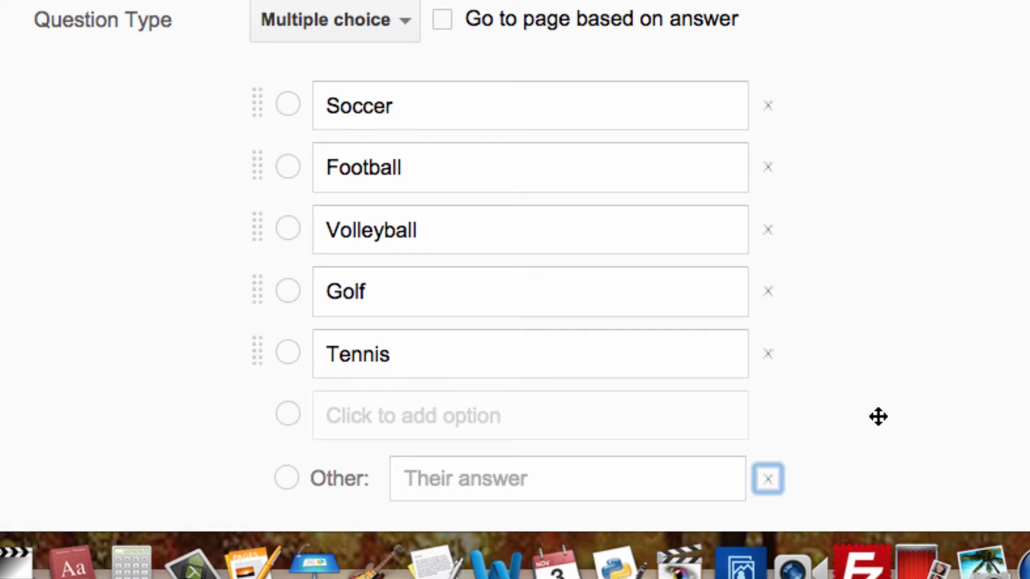
{"action": "scroll", "coordinate": [1018, 397], "scroll_direction": "down", "scroll_amount": 4}
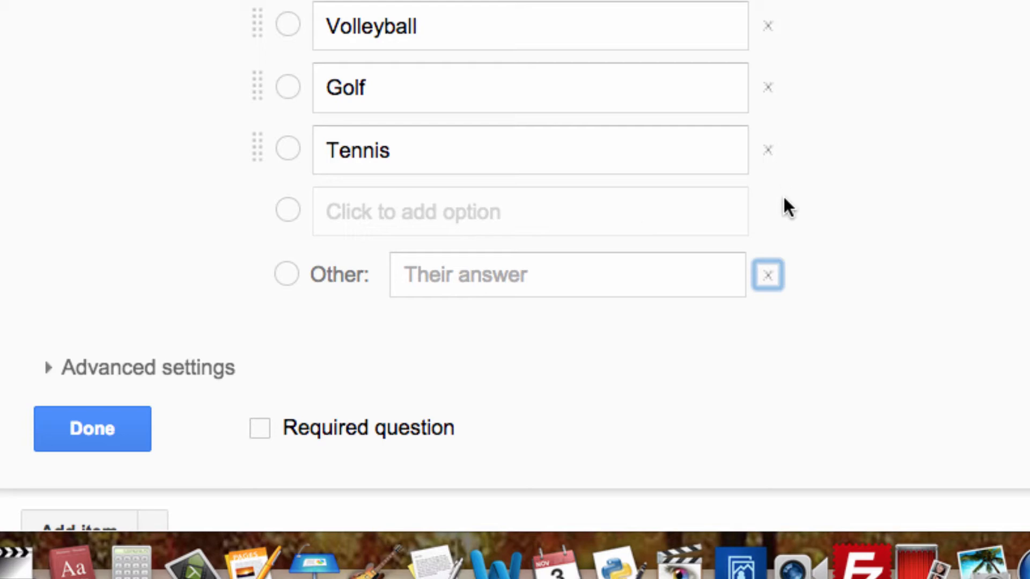
{"action": "left_click", "coordinate": [272, 429]}
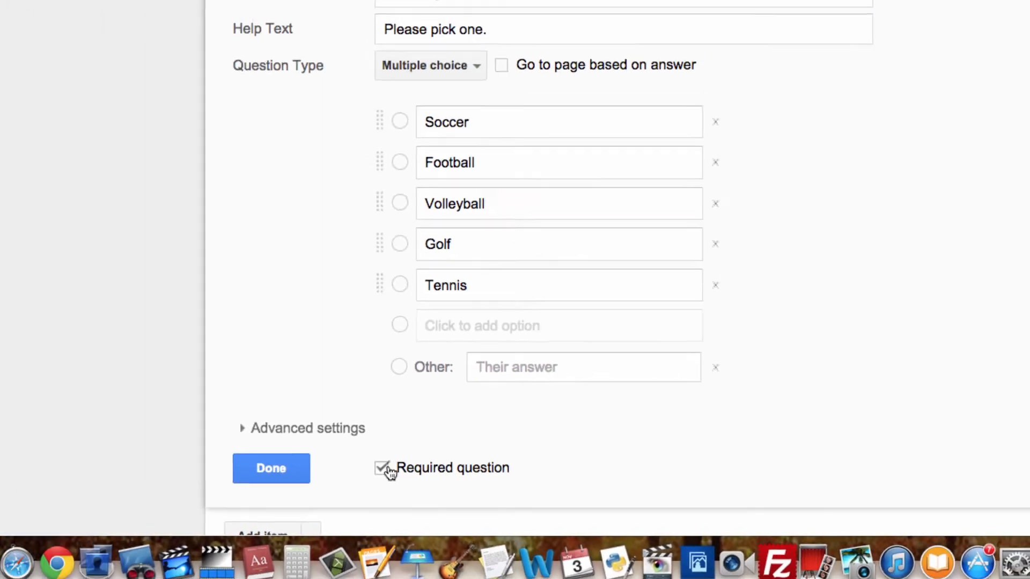
Step: Add a multiple choice question below the fall sport question, titled "What is your favorite winter sport to play or watch?"
{"action": "scroll", "coordinate": [404, 476], "scroll_direction": "down", "scroll_amount": 3}
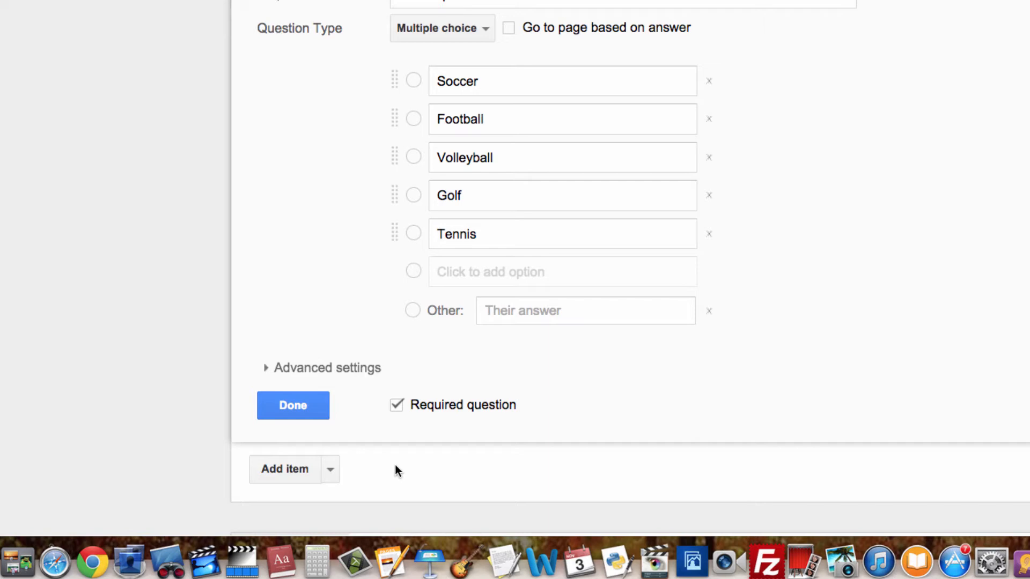
{"action": "left_click", "coordinate": [331, 469]}
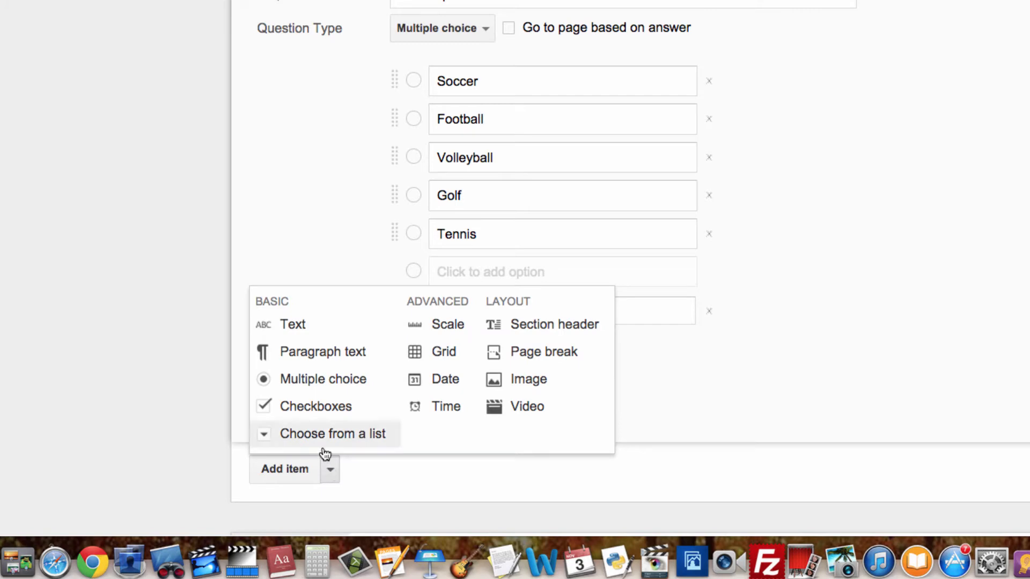
{"action": "left_click", "coordinate": [320, 384]}
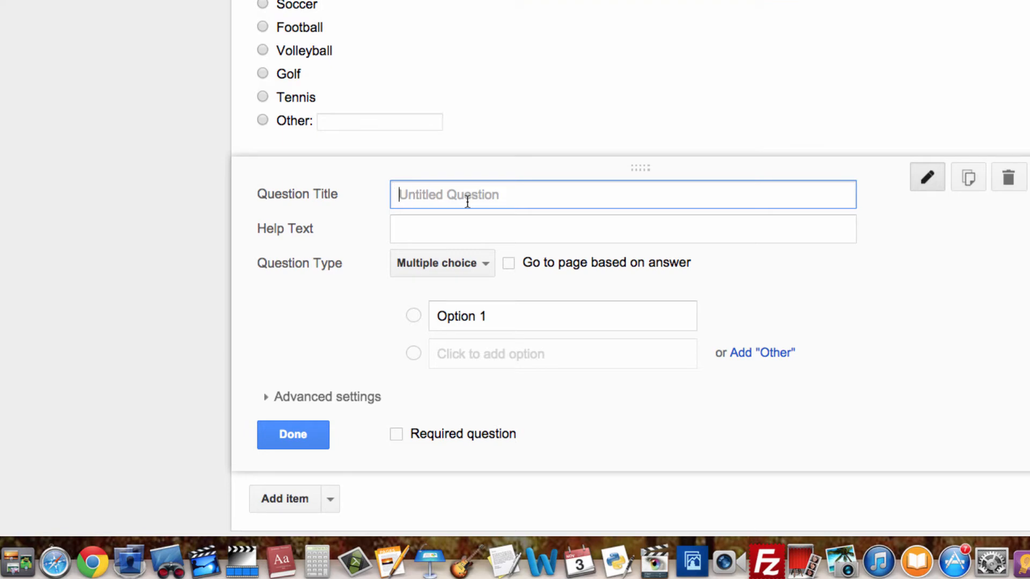
{"action": "type", "text": "What is your foav"}
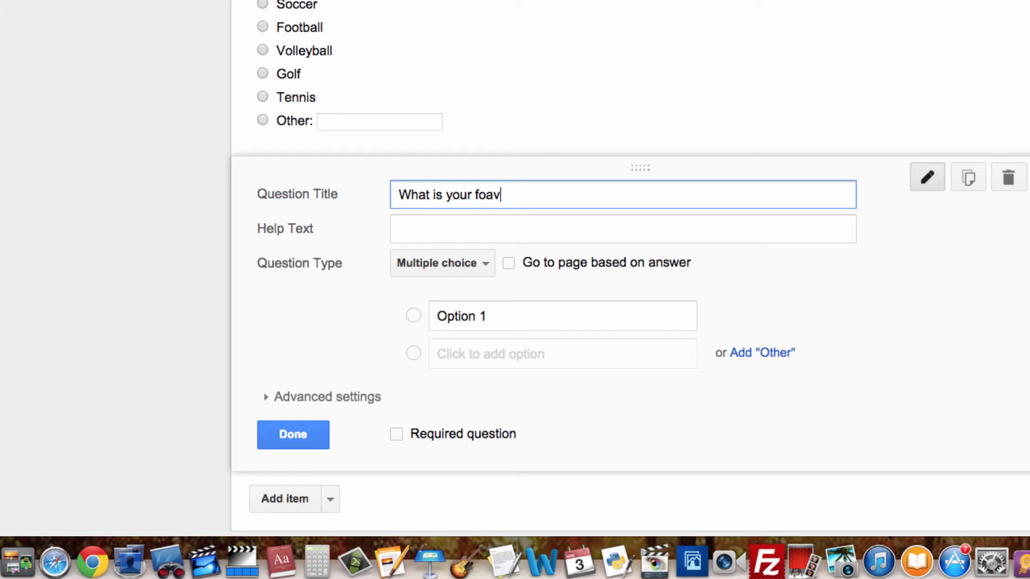
{"action": "key", "text": "BackSpace"}
{"action": "key", "text": "BackSpace"}
{"action": "key", "text": "BackSpace"}
{"action": "type", "text": "avorite winter "}
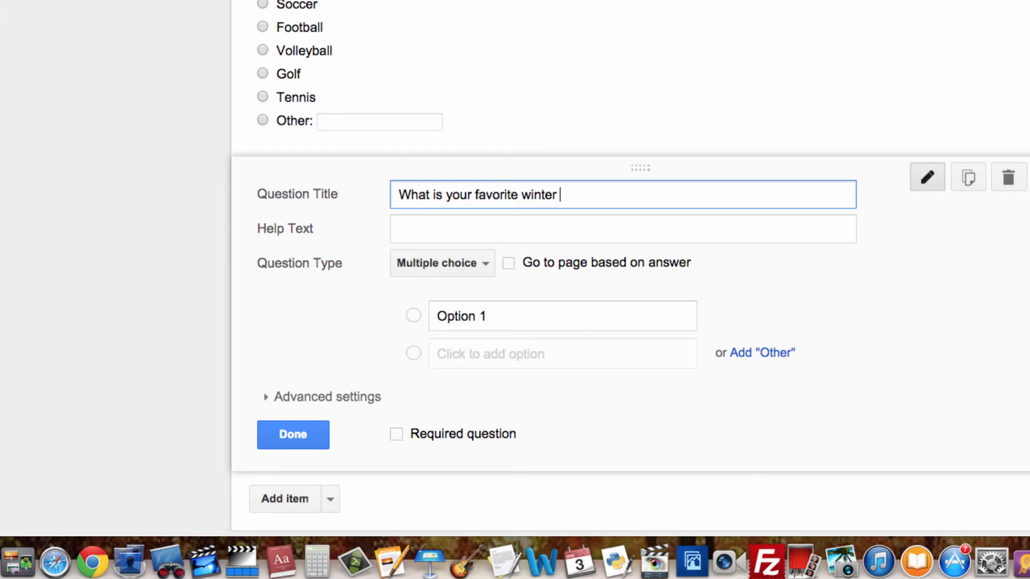
{"action": "type", "text": "sport to play or w"}
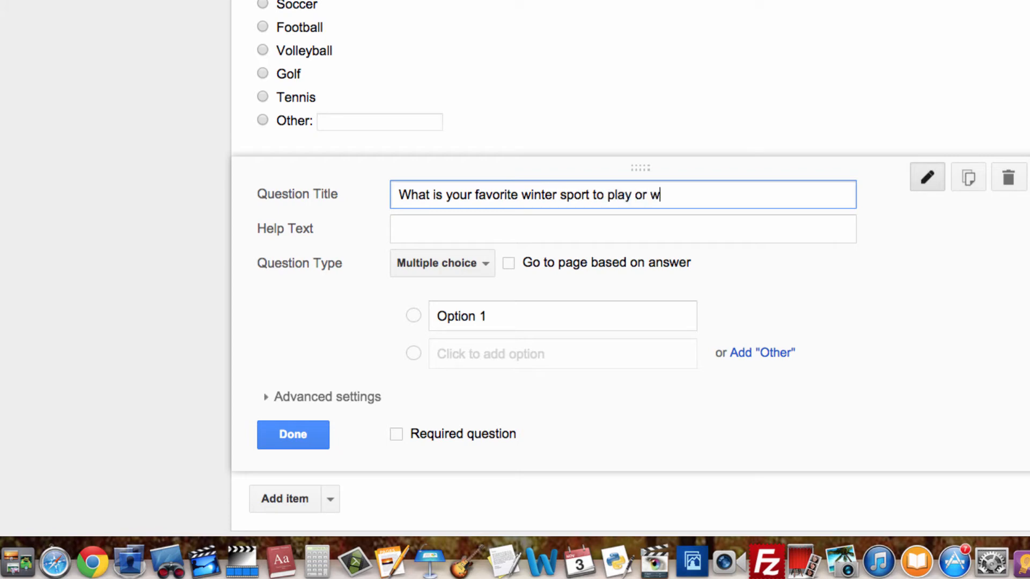
{"action": "type", "text": "atch?"}
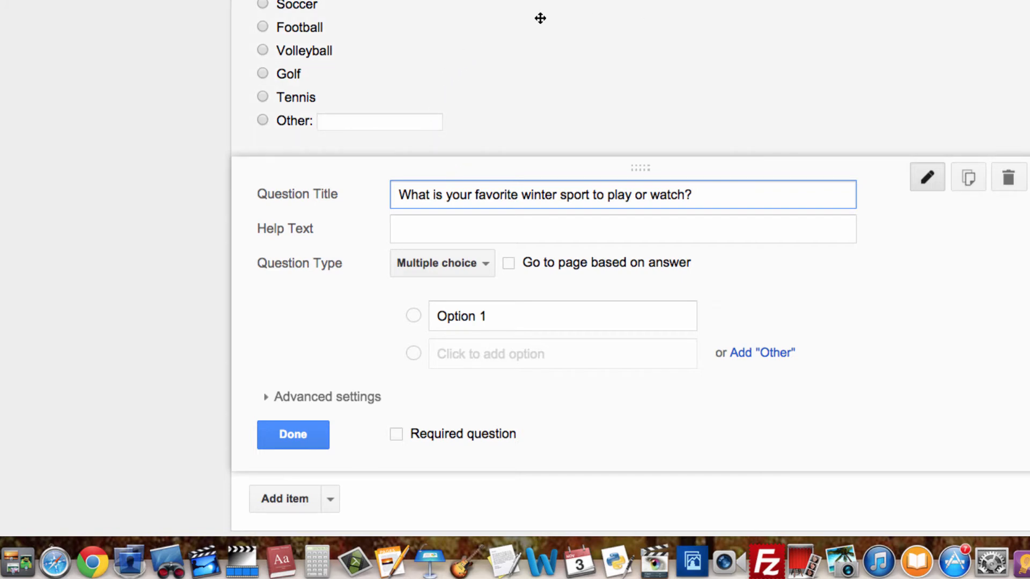
Step: Reopen the fall sport question and review its wording and answer options against the new winter sport question
{"action": "left_click", "coordinate": [522, 11]}
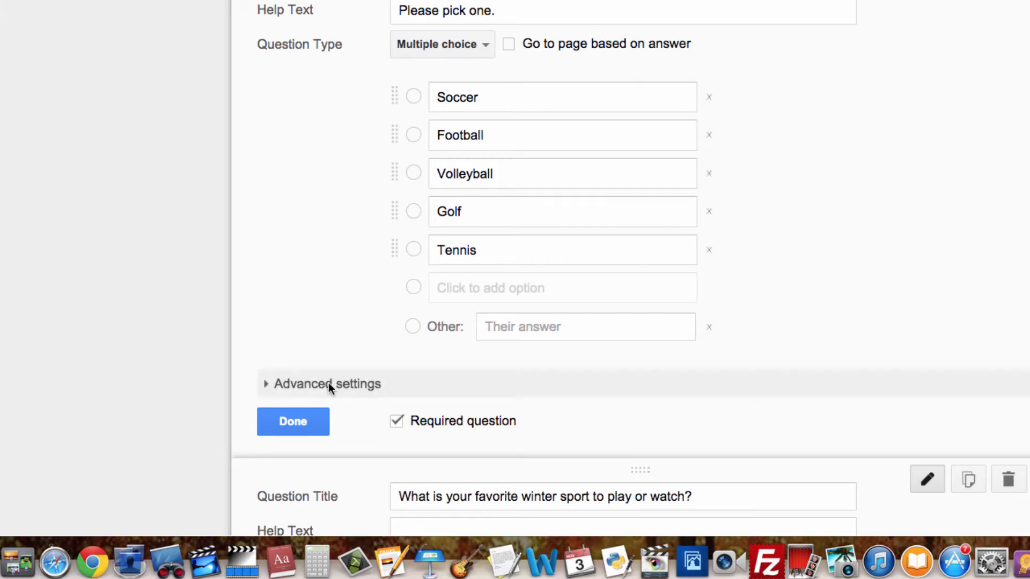
{"action": "scroll", "coordinate": [295, 408], "scroll_direction": "down", "scroll_amount": 10}
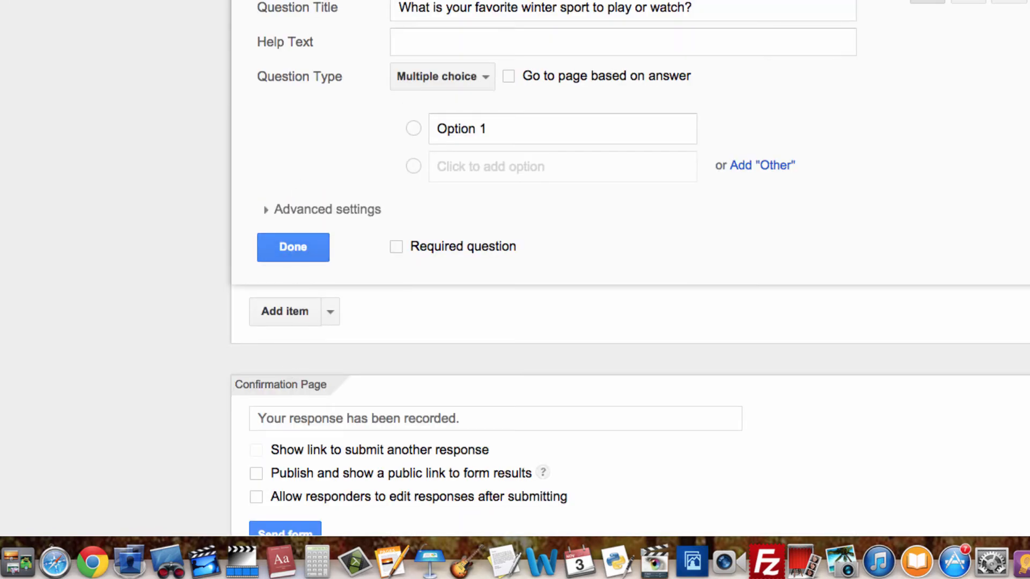
{"action": "scroll", "coordinate": [384, 30], "scroll_direction": "up", "scroll_amount": 7}
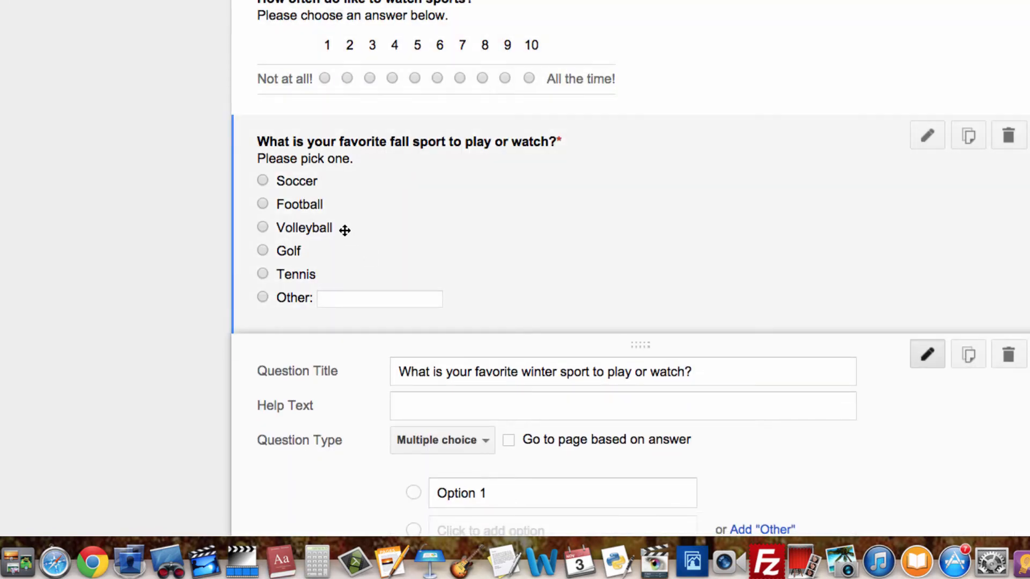
{"action": "scroll", "coordinate": [344, 231], "scroll_direction": "down", "scroll_amount": 4}
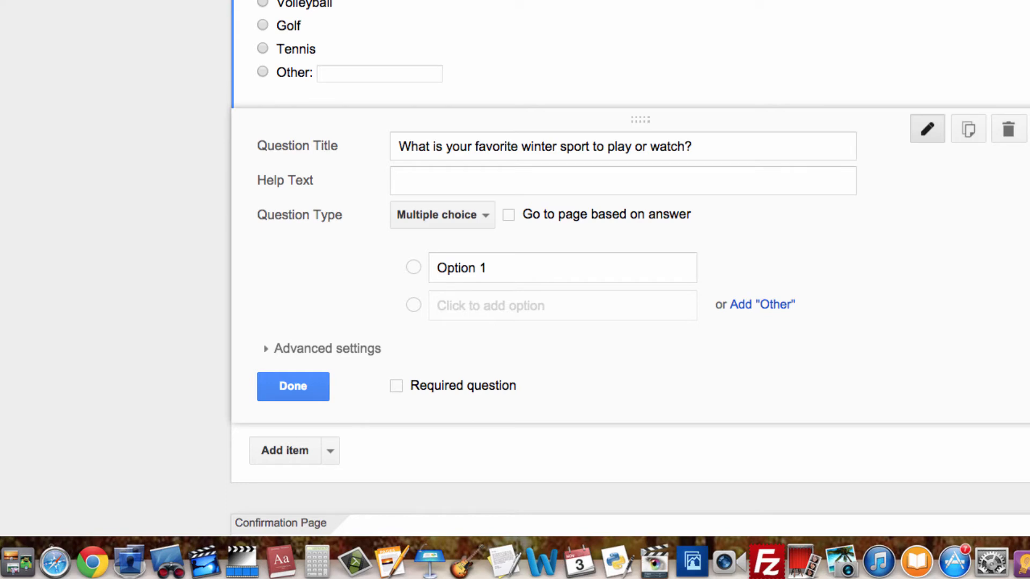
{"action": "scroll", "coordinate": [462, 250], "scroll_direction": "up", "scroll_amount": 5}
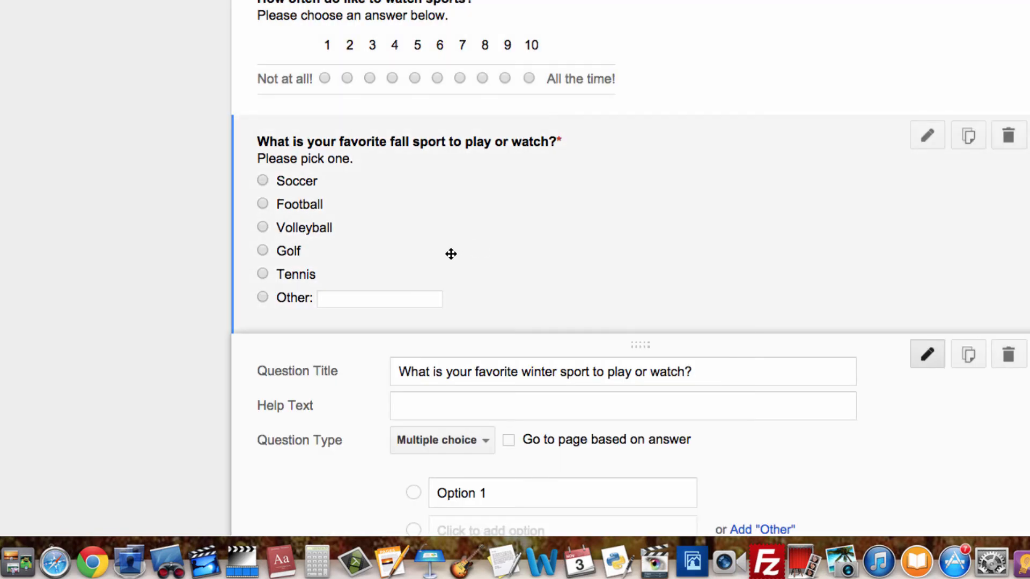
Step: Set the winter sport question's help text to "Please choose an answer below."
{"action": "scroll", "coordinate": [442, 260], "scroll_direction": "down", "scroll_amount": 2}
{"action": "scroll", "coordinate": [441, 263], "scroll_direction": "down", "scroll_amount": 1}
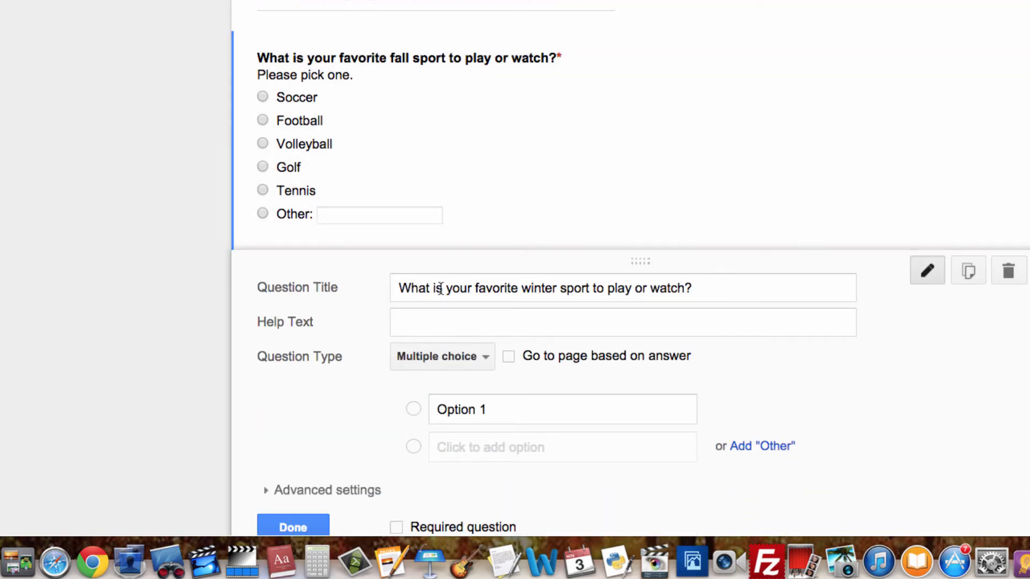
{"action": "left_click", "coordinate": [444, 325]}
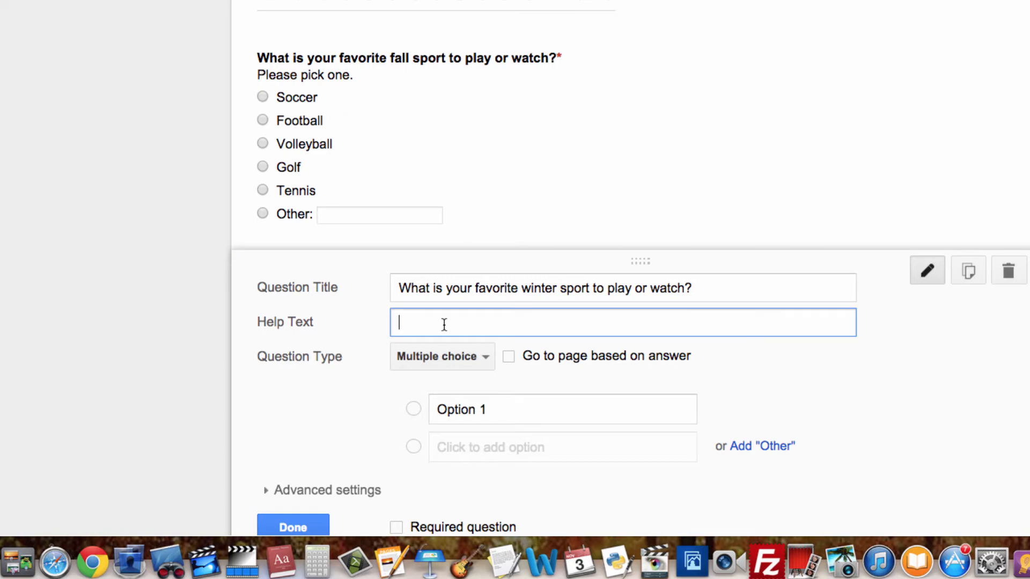
{"action": "type", "text": "Please choose ans"}
{"action": "key", "text": "BackSpace"}
{"action": "key", "text": "BackSpace"}
{"action": "type", "text": "a"}
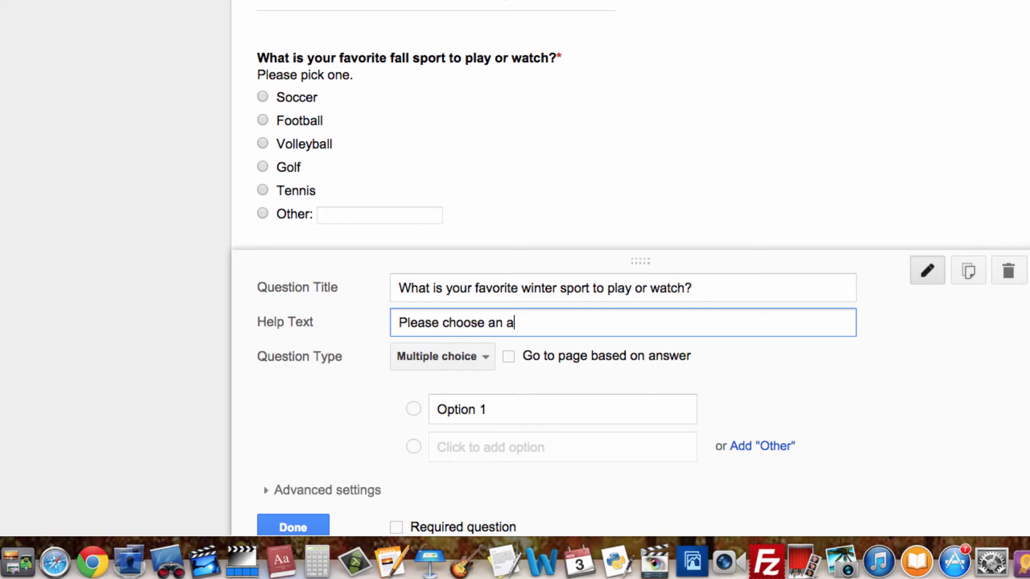
{"action": "type", "text": "nswer below."}
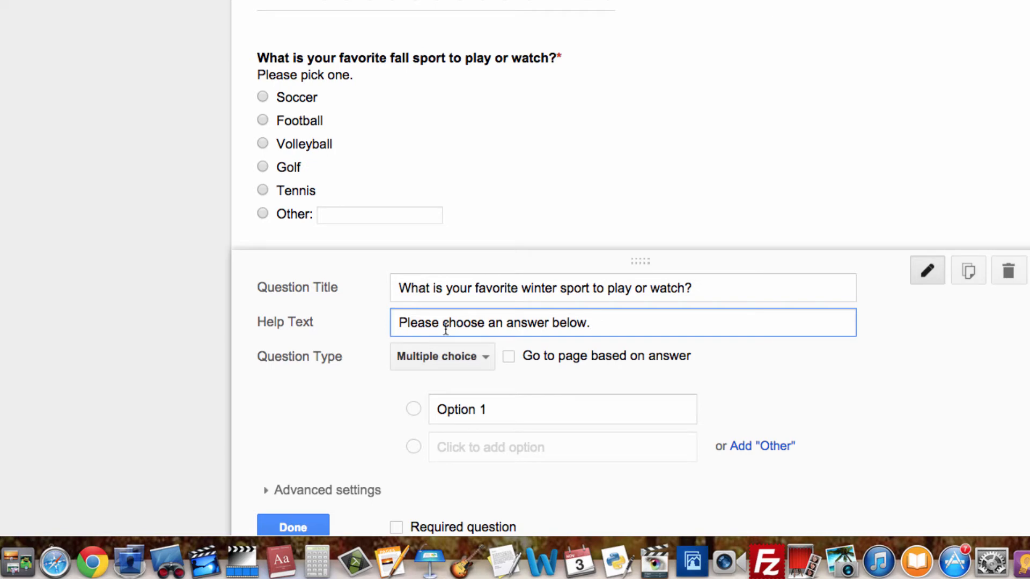
Step: Enter "Hockey" and "Basketball" as the first two answer options of the winter sport question
{"action": "scroll", "coordinate": [443, 331], "scroll_direction": "down", "scroll_amount": 1}
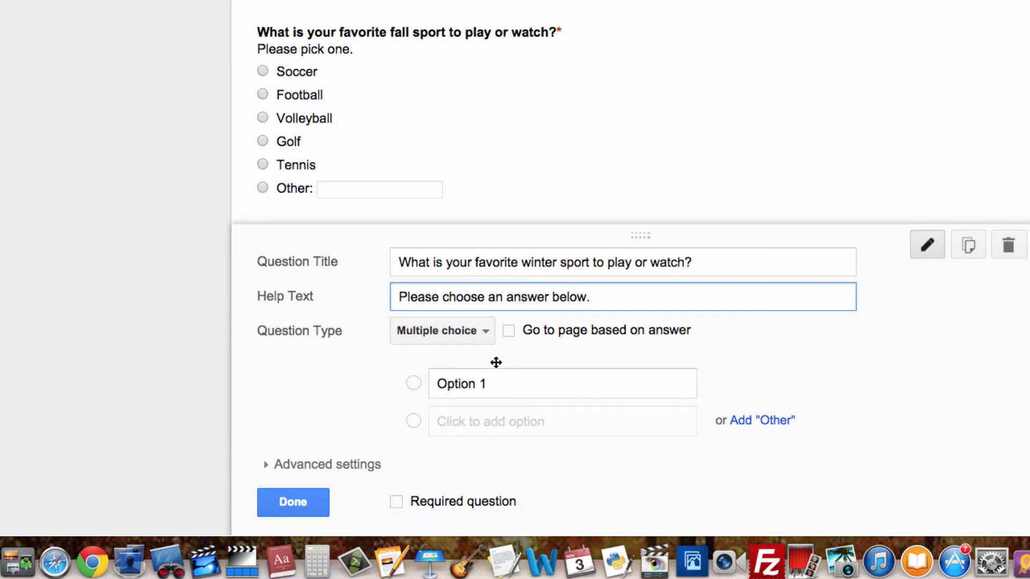
{"action": "left_click", "coordinate": [490, 382]}
{"action": "type", "text": "Hockey"}
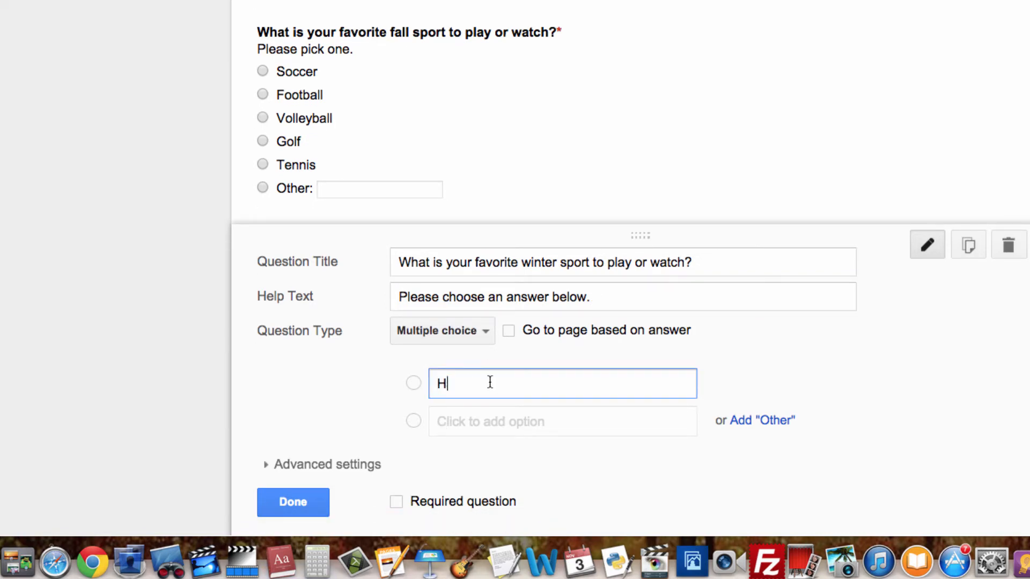
{"action": "left_click", "coordinate": [487, 420]}
{"action": "type", "text": "Basek"}
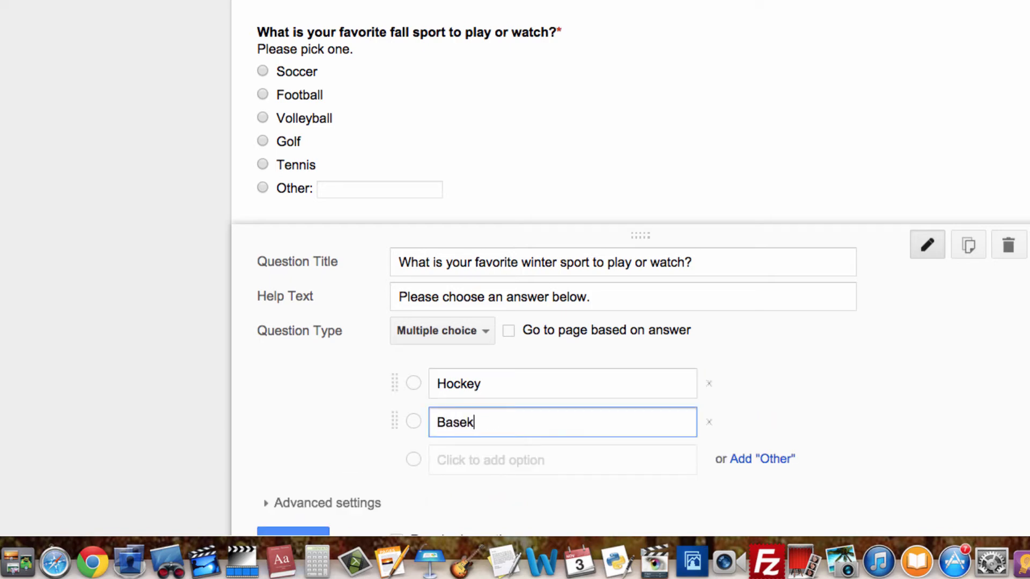
{"action": "key", "text": "BackSpace"}
{"action": "key", "text": "BackSpace"}
{"action": "type", "text": "ketball"}
Step: Add "Skiing/Snowboarding" and "Wrestling" as the third and fourth answer options of the winter sport question
{"action": "left_click", "coordinate": [473, 464]}
{"action": "type", "text": "Sk"}
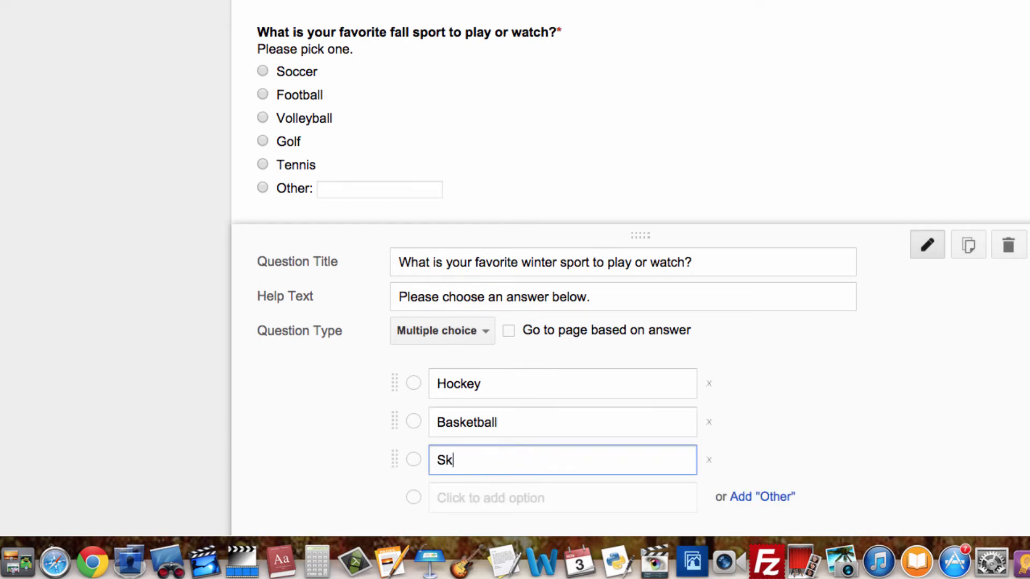
{"action": "type", "text": "iing/Snowboarding"}
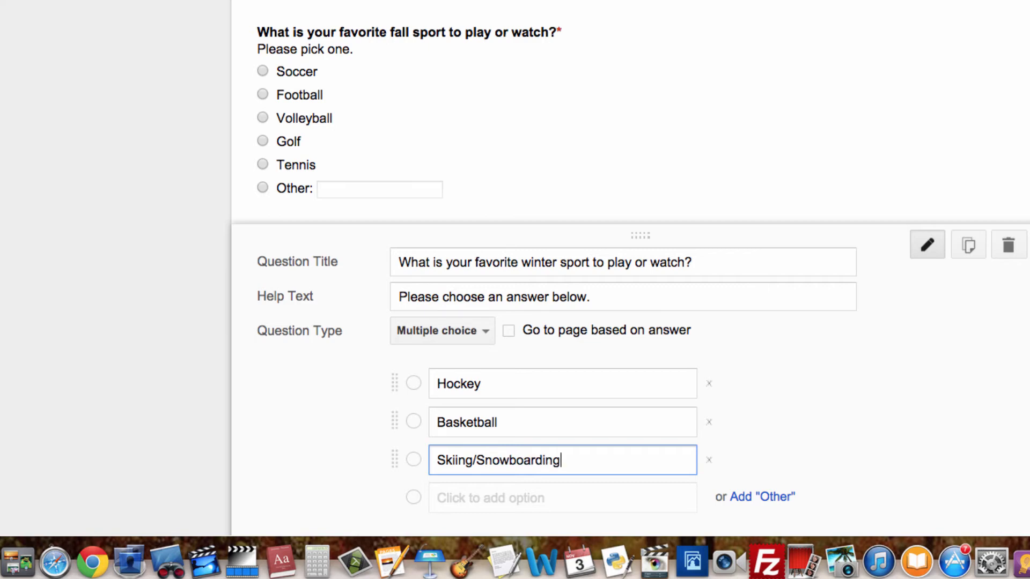
{"action": "left_click", "coordinate": [492, 501]}
{"action": "type", "text": "Wr"}
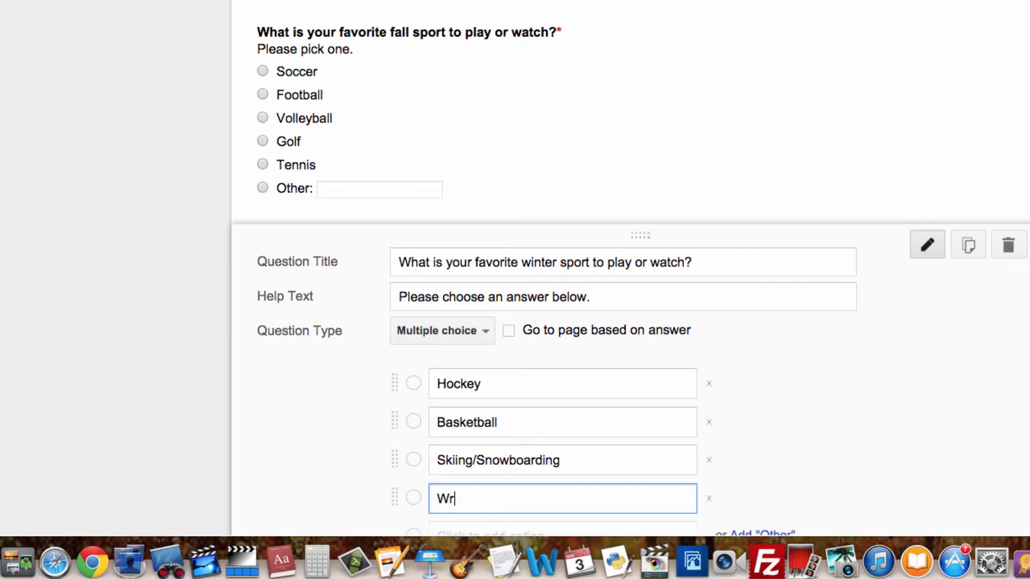
{"action": "type", "text": "el"}
{"action": "type", "text": "tling"}
Step: Add an "Other" answer choice to the winter sport question and make the question required
{"action": "scroll", "coordinate": [325, 441], "scroll_direction": "down", "scroll_amount": 3}
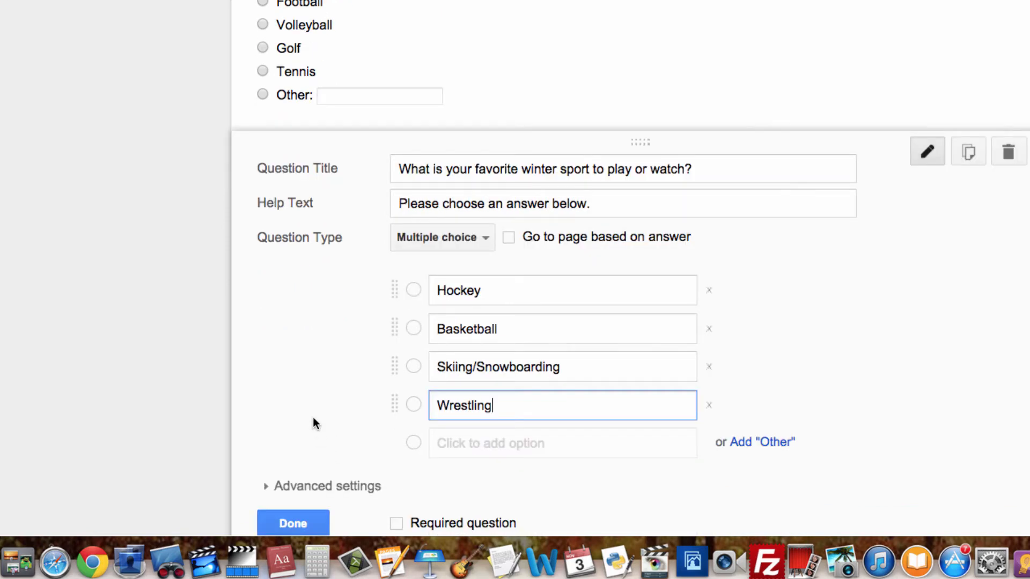
{"action": "left_click", "coordinate": [778, 445]}
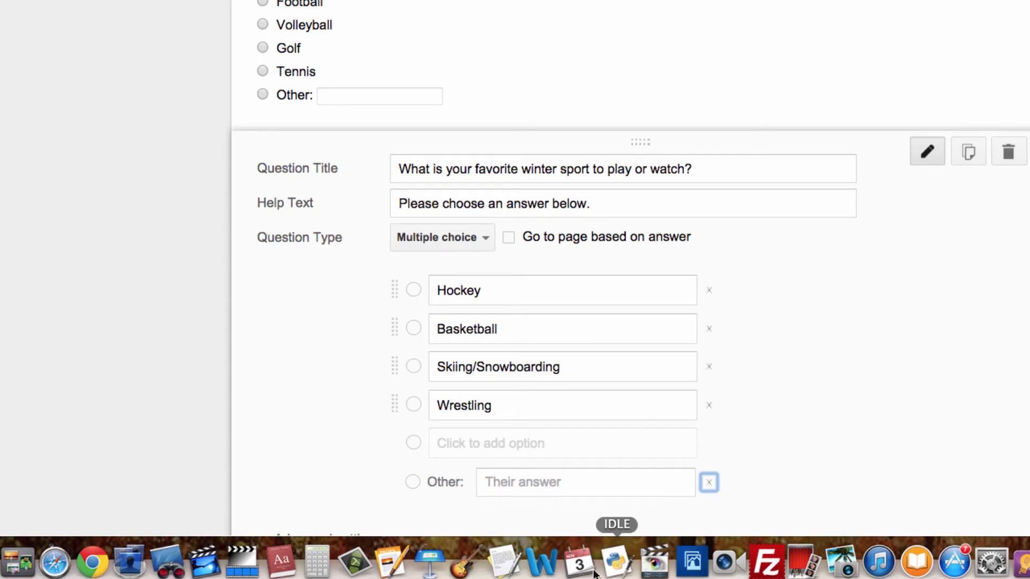
{"action": "scroll", "coordinate": [131, 309], "scroll_direction": "down", "scroll_amount": 5}
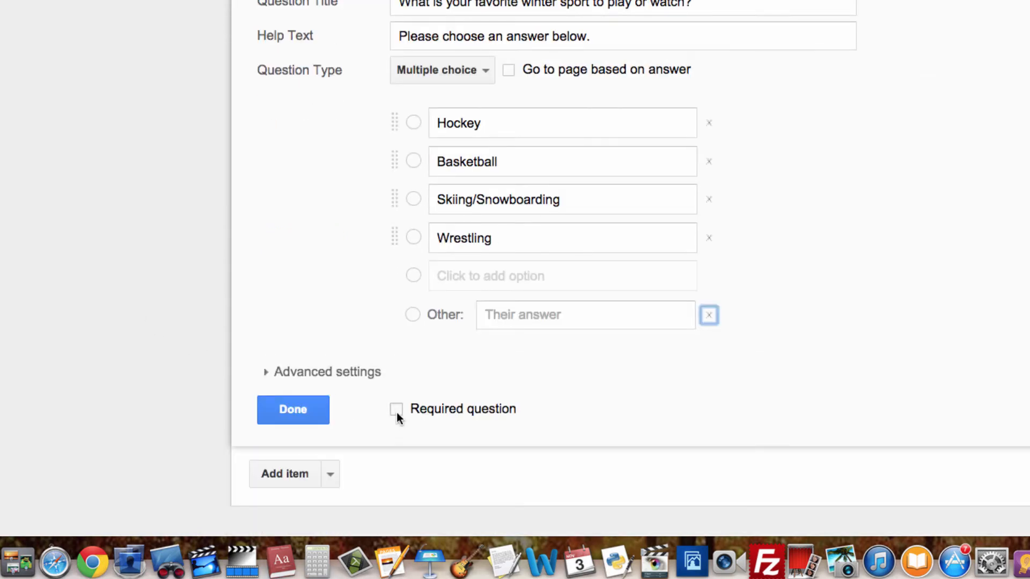
{"action": "left_click", "coordinate": [397, 411]}
Step: Add another question below, titled "Which spring sport do you like to play or watch the most?"
{"action": "left_click", "coordinate": [281, 474]}
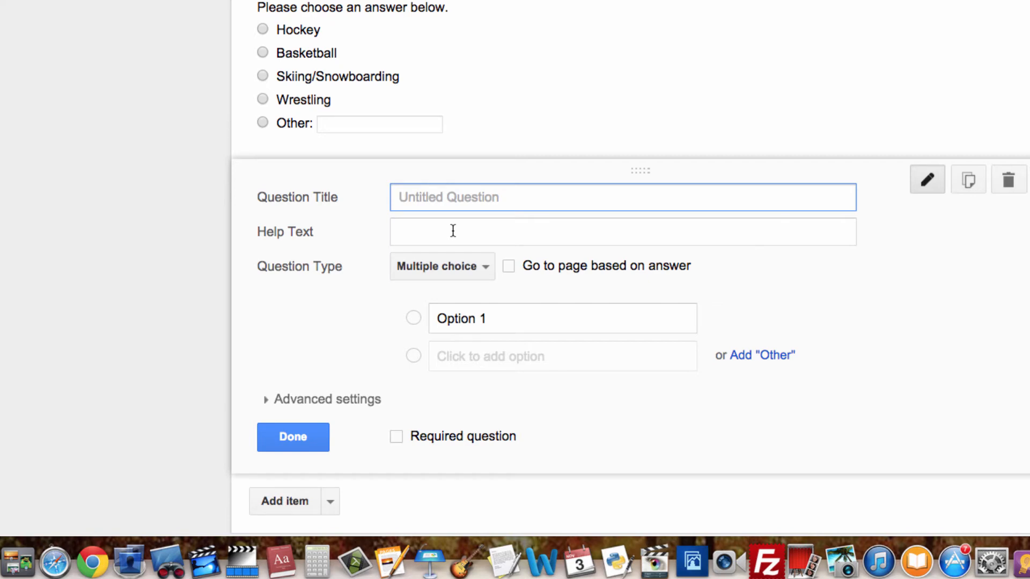
{"action": "type", "text": "Which spr"}
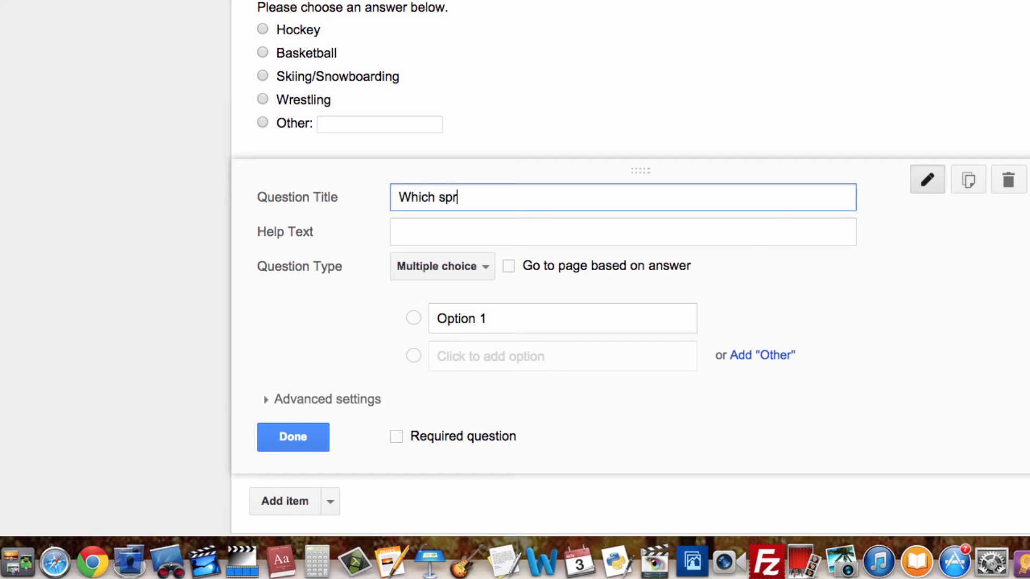
{"action": "type", "text": "ing sport w"}
{"action": "key", "text": "BackSpace"}
{"action": "type", "text": "do you "}
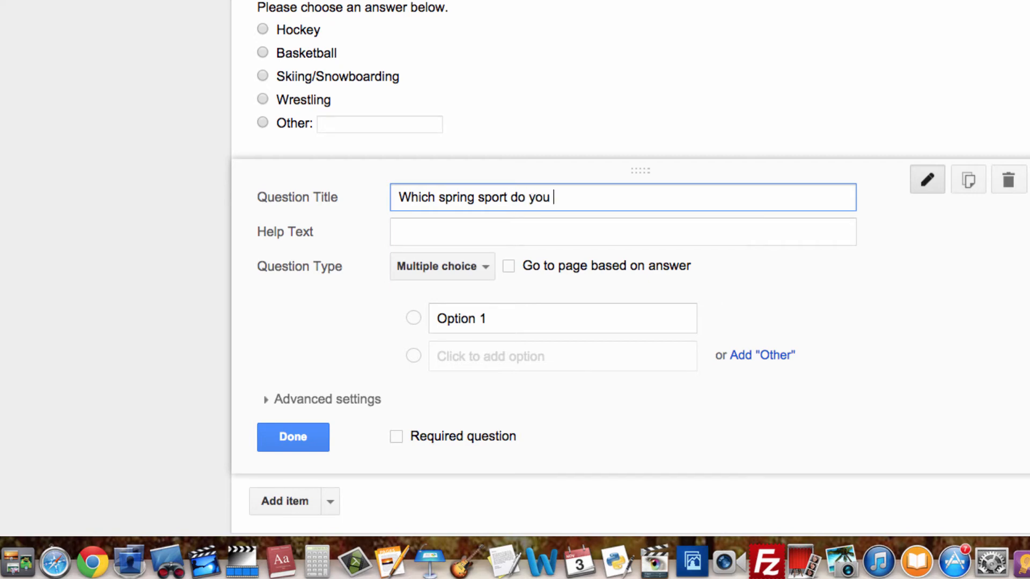
{"action": "type", "text": "like to play "}
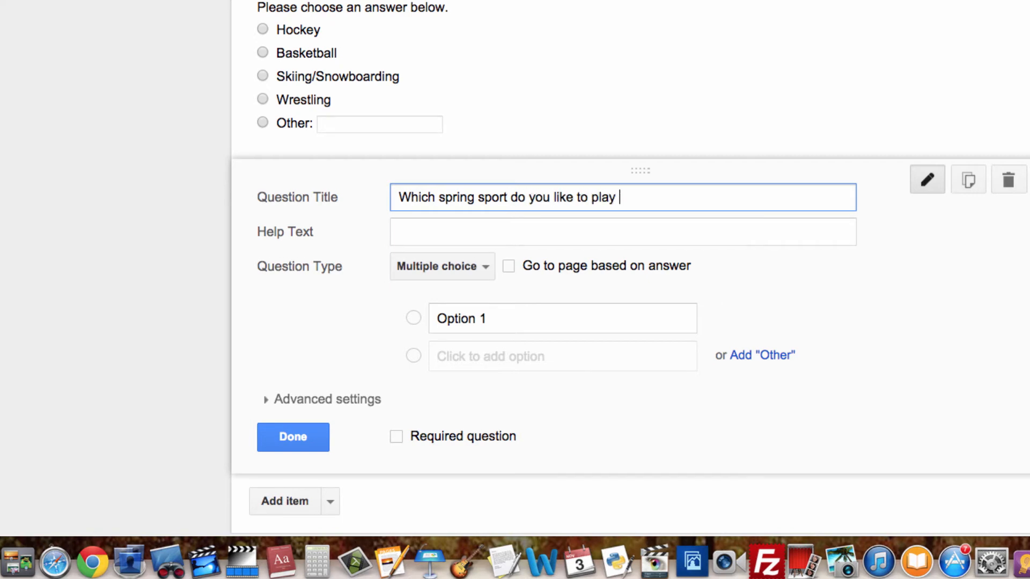
{"action": "type", "text": "or watch th em"}
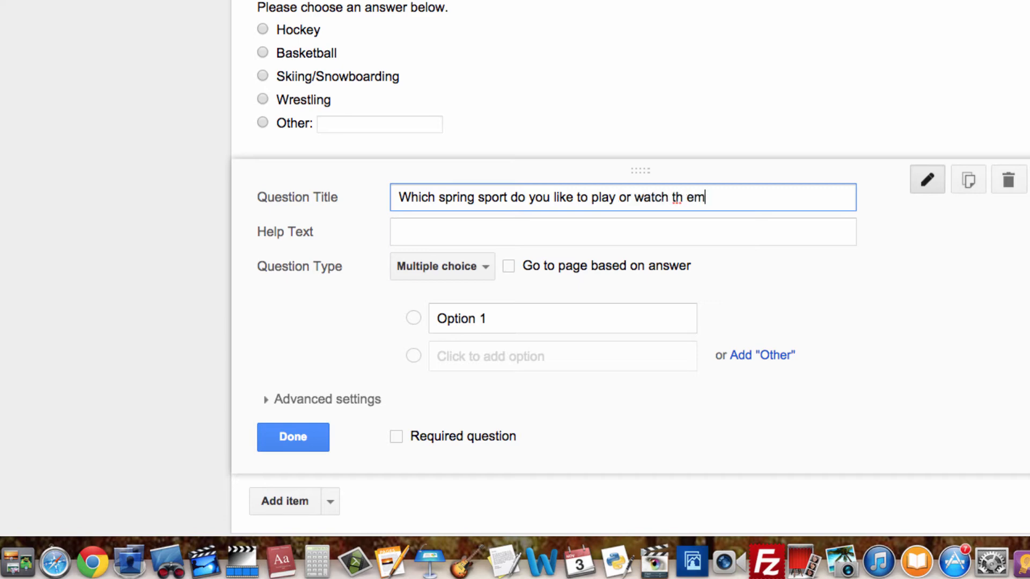
{"action": "key", "text": "BackSpace"}
{"action": "key", "text": "BackSpace"}
{"action": "key", "text": "BackSpace"}
{"action": "type", "text": "e mose"}
{"action": "key", "text": "BackSpace"}
{"action": "type", "text": "t?"}
Step: Give the spring sport question the help text "Choose one from this list." and change its question type to Choose from a list
{"action": "left_click", "coordinate": [432, 232]}
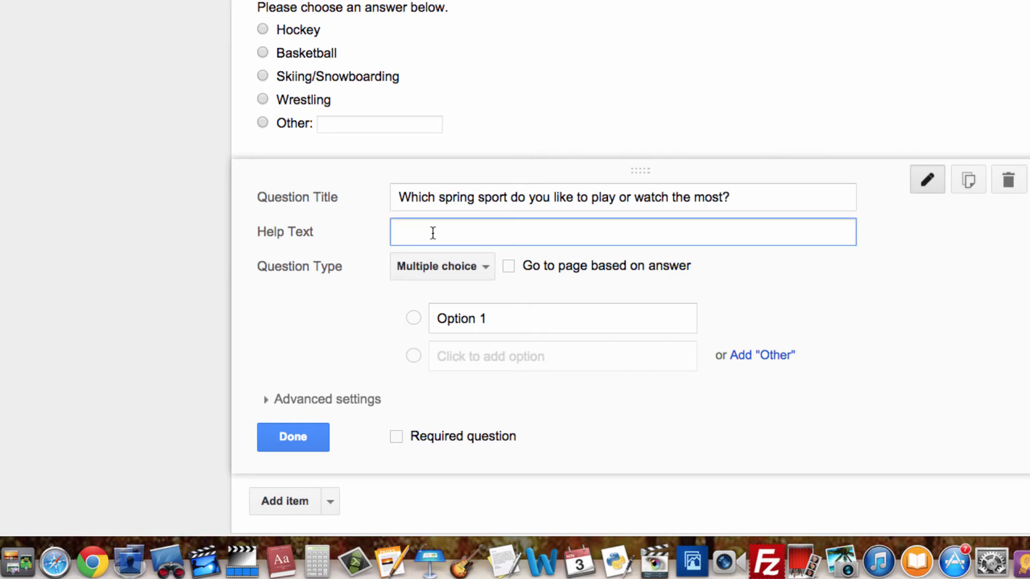
{"action": "type", "text": "Choose one from this list."}
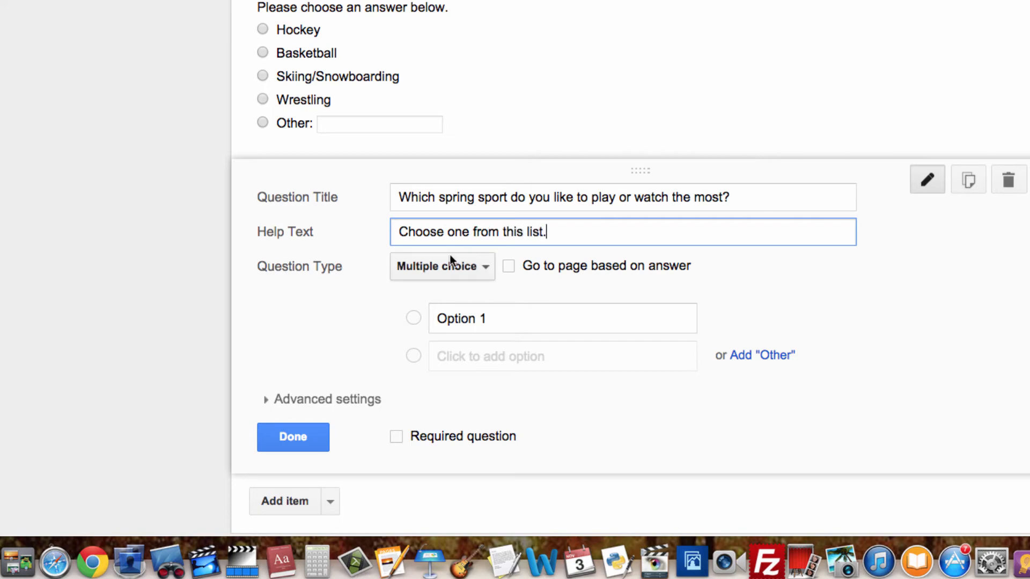
{"action": "left_click", "coordinate": [484, 266]}
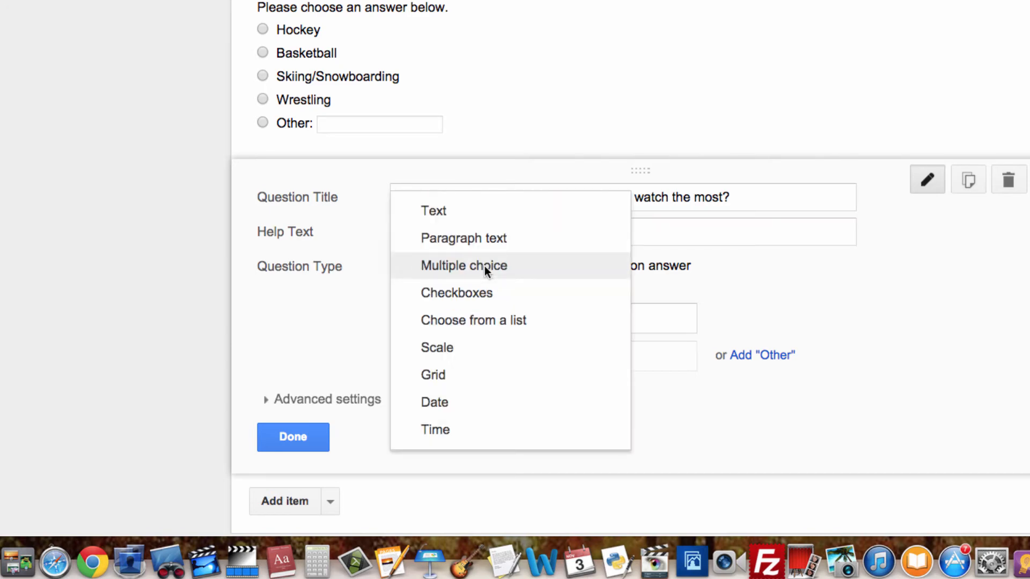
{"action": "left_click", "coordinate": [501, 324]}
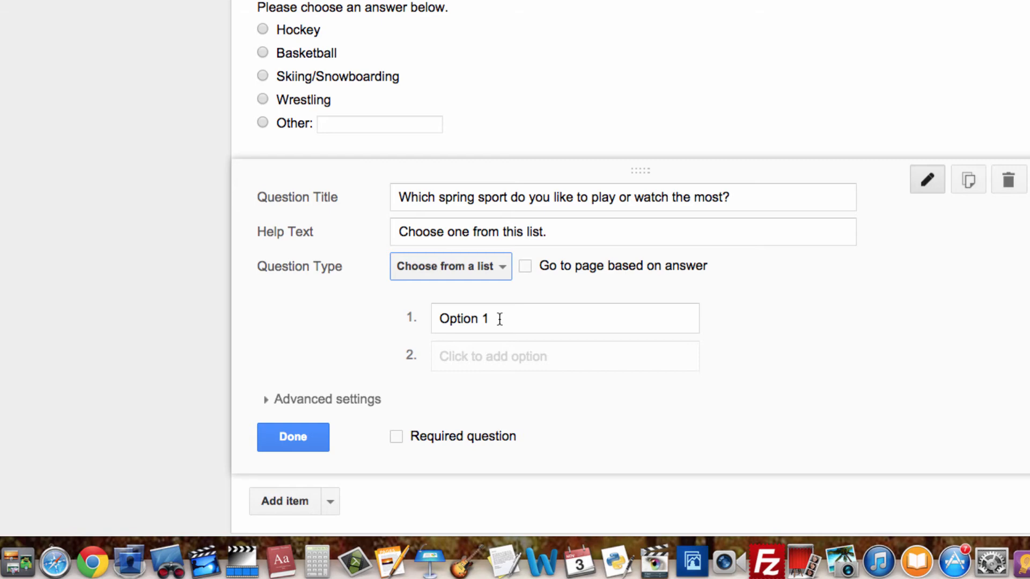
Step: Enter "Baseball" and "Soccer" as the first and second answer options of the spring sport question
{"action": "left_click", "coordinate": [500, 319]}
{"action": "type", "text": "Baseball"}
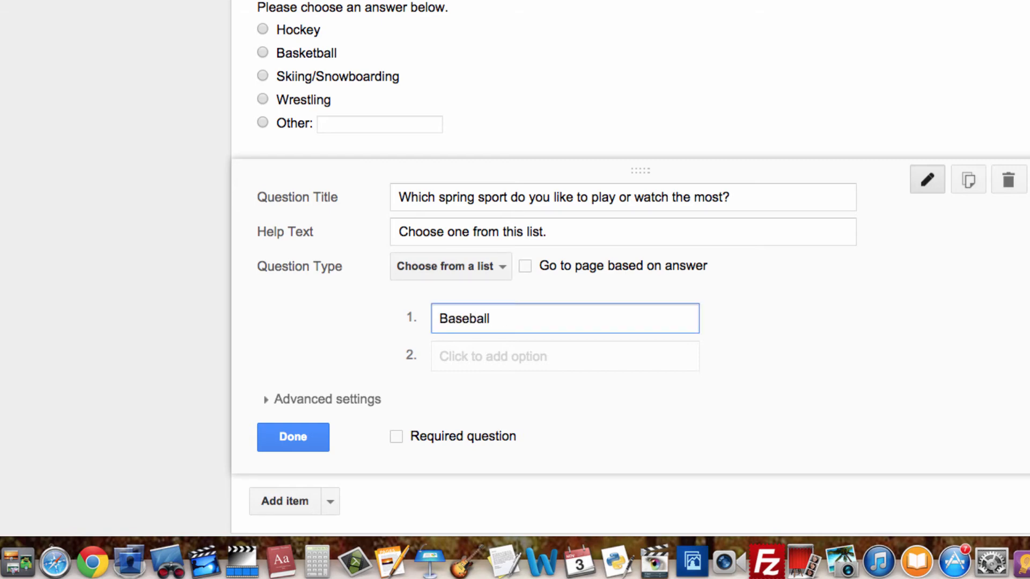
{"action": "left_click", "coordinate": [495, 358]}
{"action": "type", "text": "ja"}
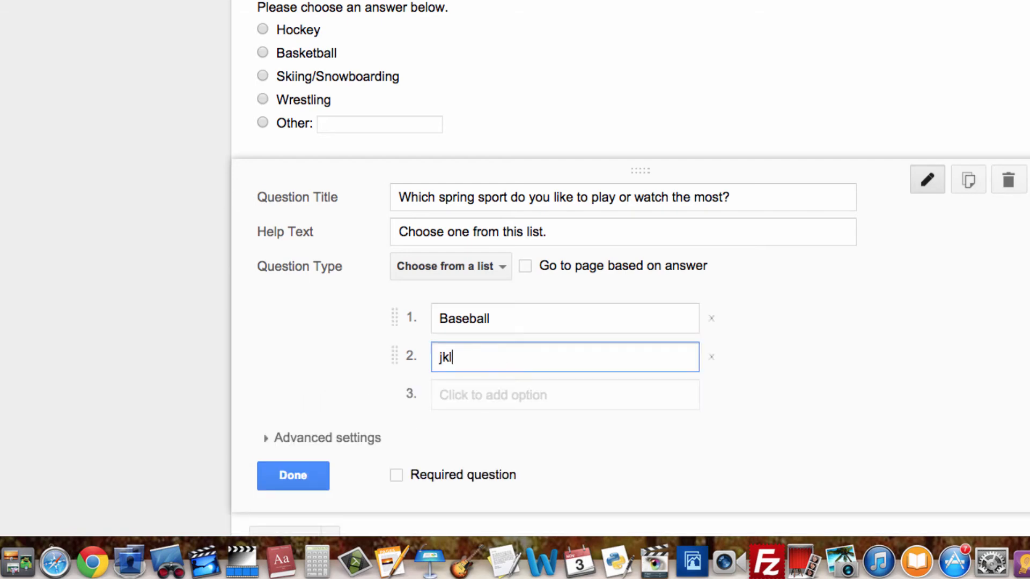
{"action": "key", "text": "BackSpace"}
{"action": "key", "text": "BackSpace"}
{"action": "type", "text": "AS"}
{"action": "key", "text": "BackSpace"}
{"action": "key", "text": "BackSpace"}
{"action": "type", "text": "Scio"}
{"action": "key", "text": "BackSpace"}
{"action": "key", "text": "BackSpace"}
{"action": "key", "text": "BackSpace"}
{"action": "type", "text": "ic"}
{"action": "key", "text": "BackSpace"}
{"action": "key", "text": "BackSpace"}
{"action": "type", "text": "occer"}
Step: Add "Golf" and "Softball" as the third and fourth answer options of the spring sport question
{"action": "left_click", "coordinate": [541, 396]}
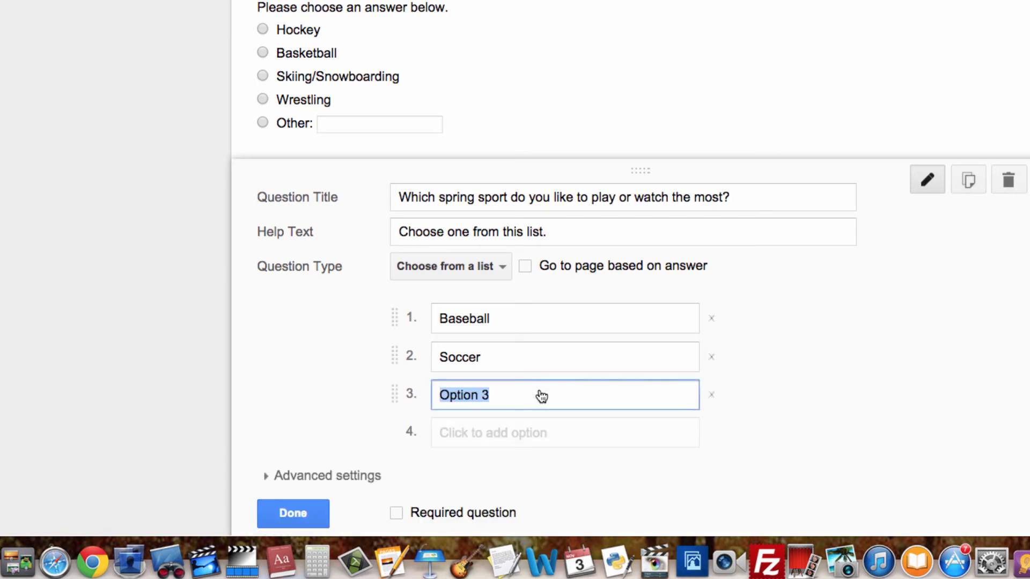
{"action": "type", "text": "Golf"}
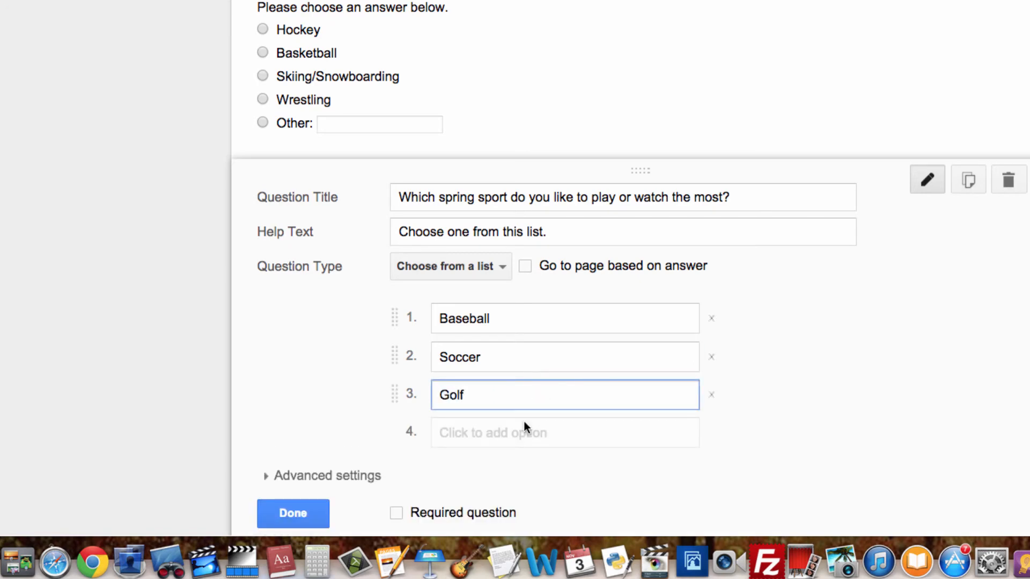
{"action": "left_click", "coordinate": [508, 434]}
{"action": "type", "text": "Fof"}
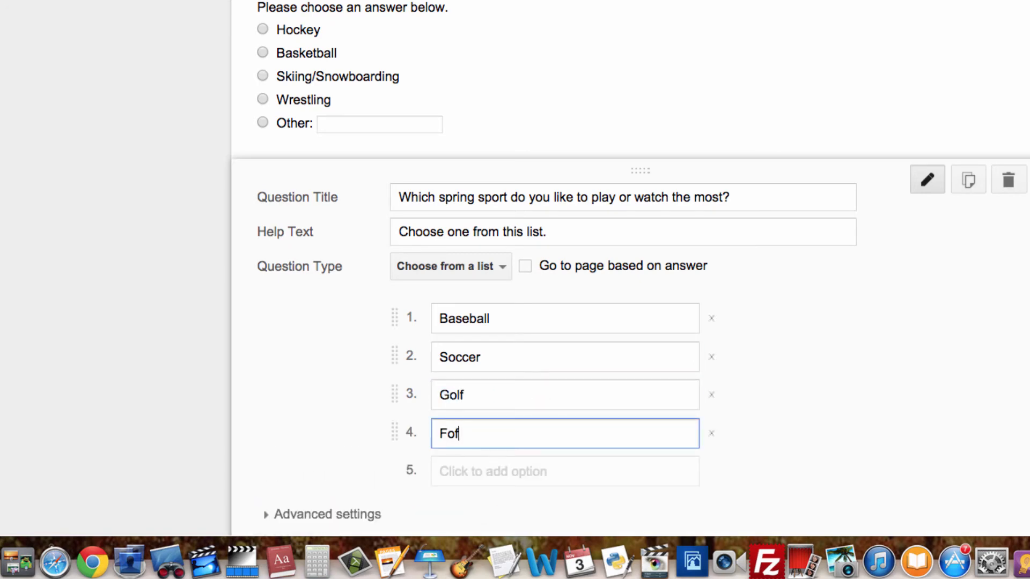
{"action": "key", "text": "BackSpace"}
{"action": "key", "text": "BackSpace"}
{"action": "type", "text": "Softball"}
Step: Make the spring sport question required
{"action": "scroll", "coordinate": [224, 330], "scroll_direction": "down", "scroll_amount": 2}
{"action": "scroll", "coordinate": [224, 330], "scroll_direction": "down", "scroll_amount": 2}
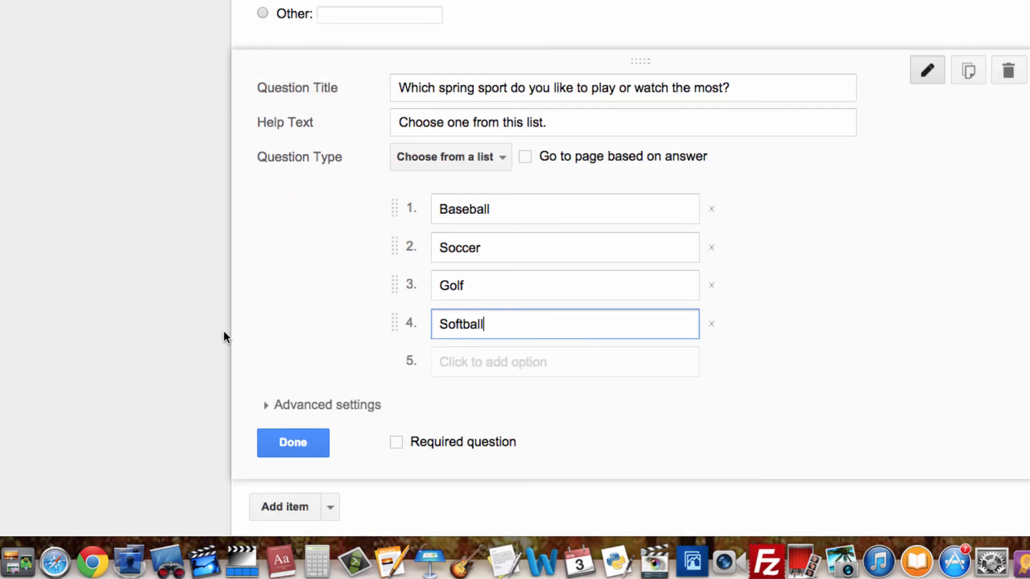
{"action": "left_click", "coordinate": [397, 443]}
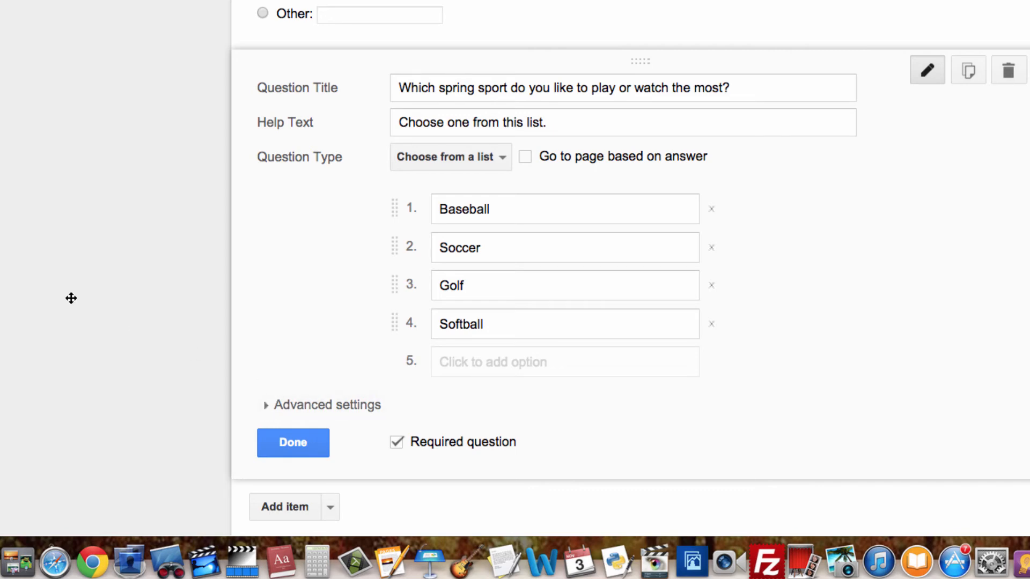
Step: Review the scale, fall, winter and spring sport questions already built in the form
{"action": "scroll", "coordinate": [70, 289], "scroll_direction": "up", "scroll_amount": 2}
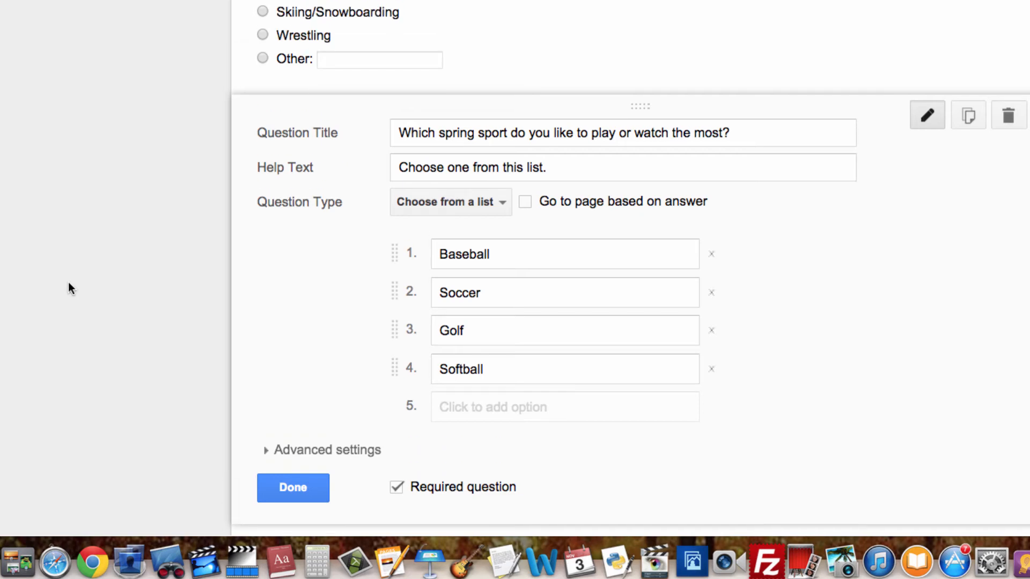
{"action": "scroll", "coordinate": [66, 281], "scroll_direction": "up", "scroll_amount": 10}
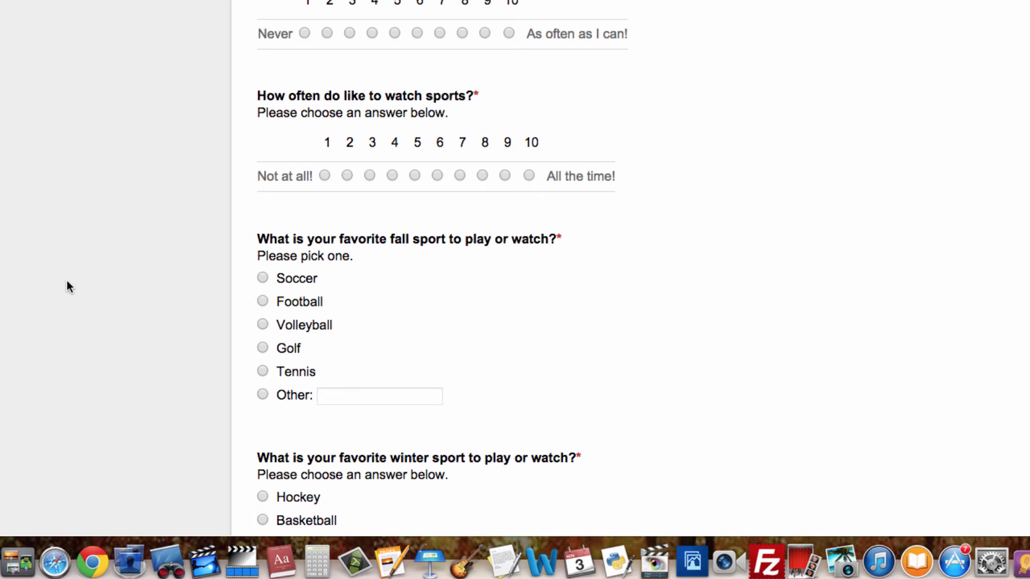
{"action": "scroll", "coordinate": [66, 281], "scroll_direction": "down", "scroll_amount": 2}
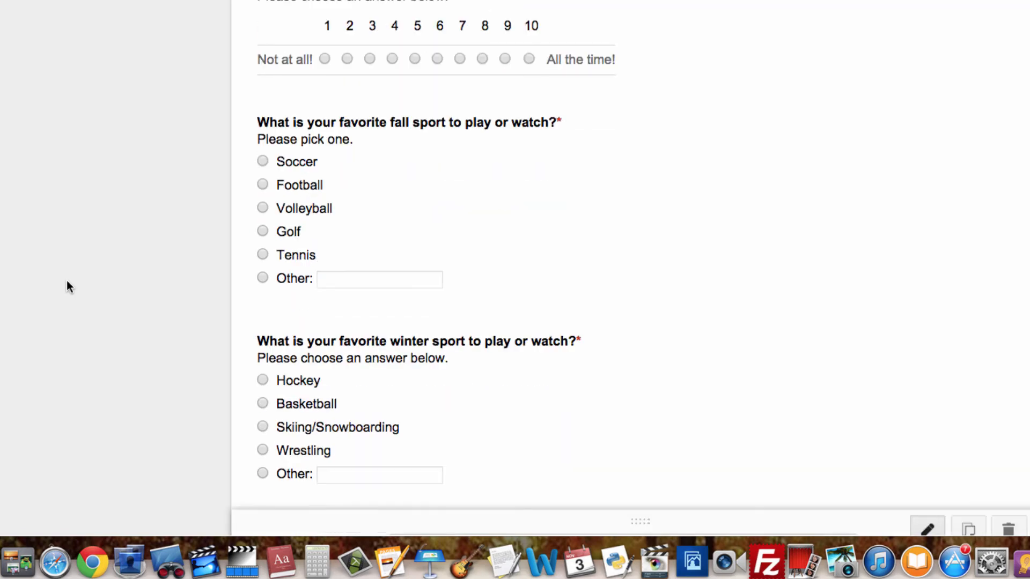
{"action": "scroll", "coordinate": [67, 281], "scroll_direction": "down", "scroll_amount": 5}
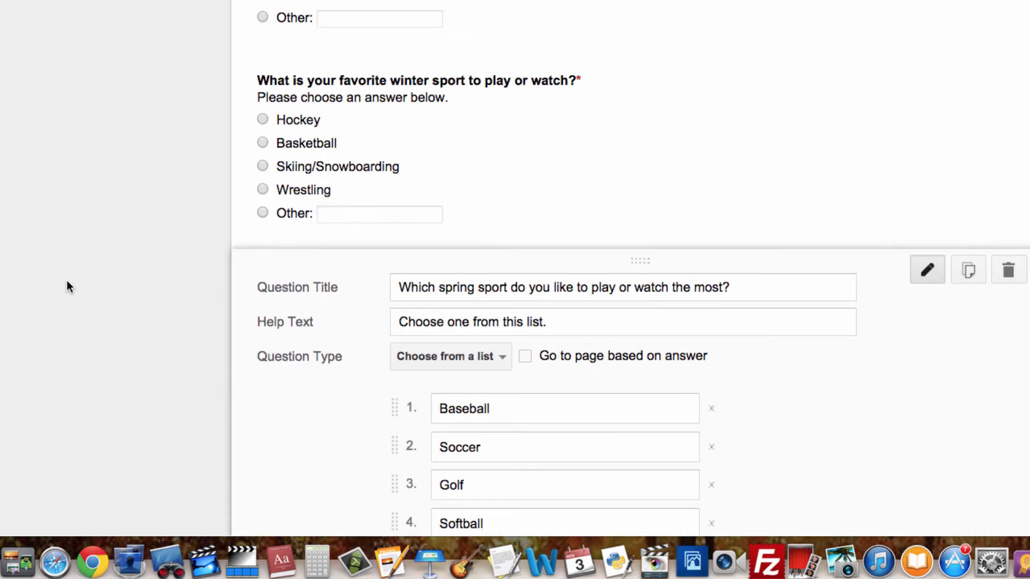
{"action": "scroll", "coordinate": [67, 281], "scroll_direction": "down", "scroll_amount": 5}
{"action": "scroll", "coordinate": [67, 286], "scroll_direction": "down", "scroll_amount": 1}
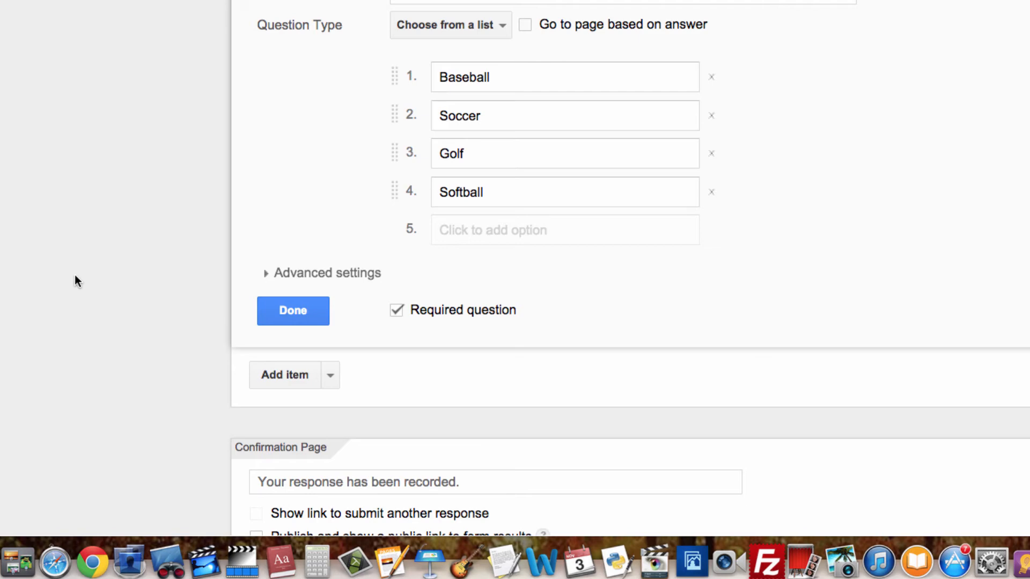
{"action": "scroll", "coordinate": [265, 221], "scroll_direction": "up", "scroll_amount": 10}
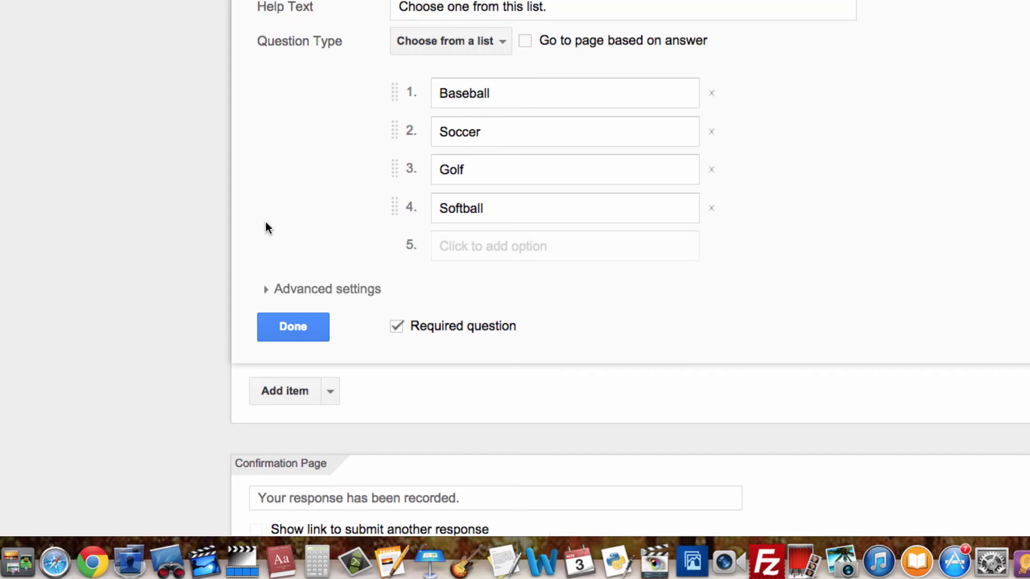
{"action": "scroll", "coordinate": [266, 221], "scroll_direction": "up", "scroll_amount": 2}
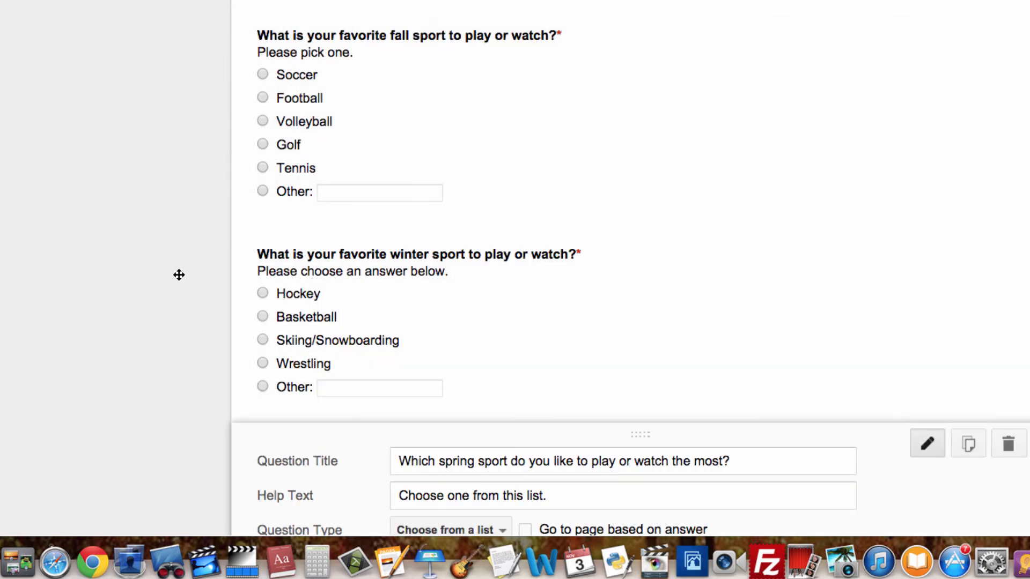
{"action": "scroll", "coordinate": [178, 272], "scroll_direction": "down", "scroll_amount": 6}
{"action": "scroll", "coordinate": [178, 272], "scroll_direction": "down", "scroll_amount": 3}
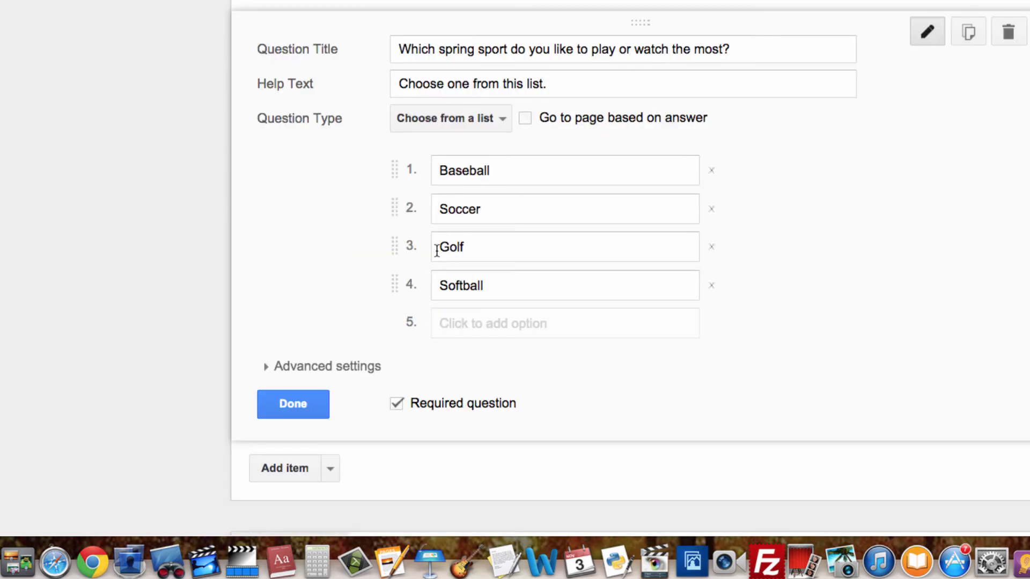
Step: Add a Choose from a list question titled "What is your favorite summer sport to play or watch?"
{"action": "scroll", "coordinate": [103, 259], "scroll_direction": "down", "scroll_amount": 5}
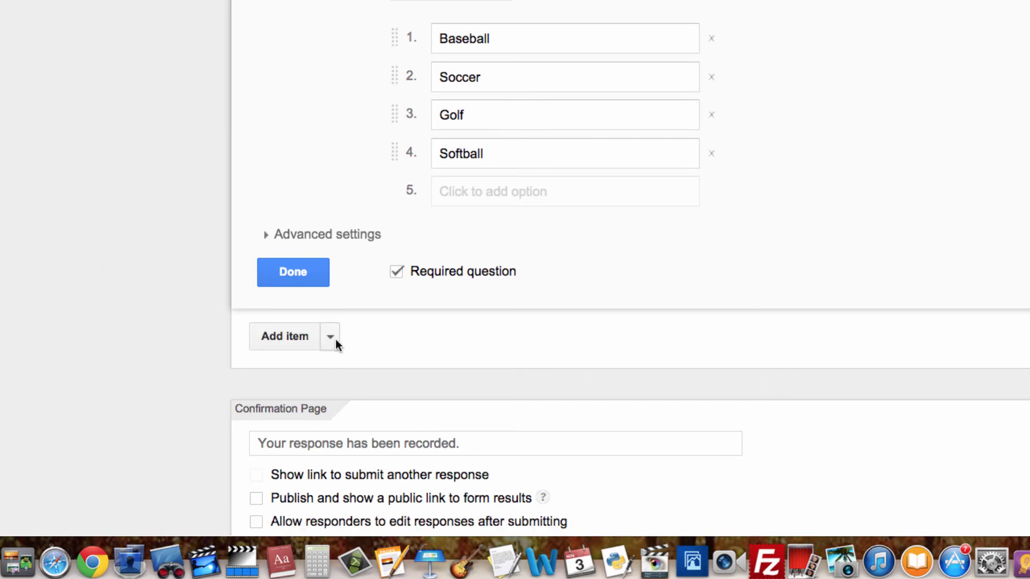
{"action": "left_click", "coordinate": [330, 338]}
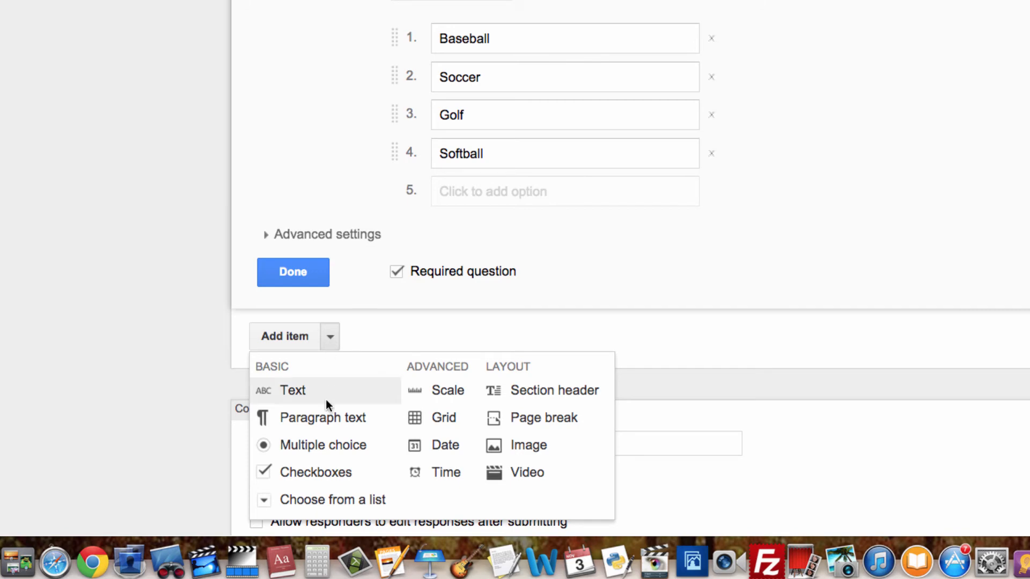
{"action": "left_click", "coordinate": [328, 505]}
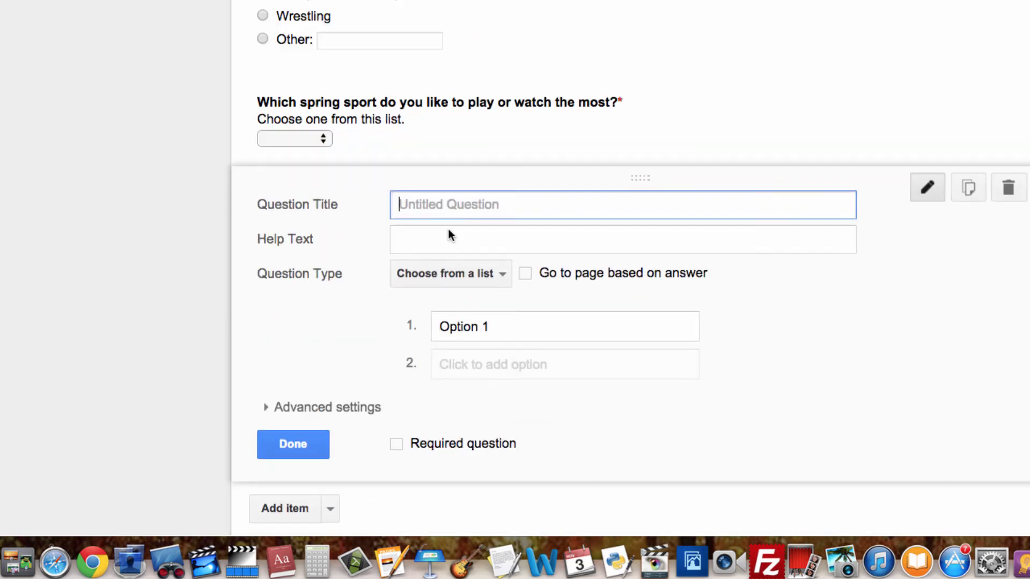
{"action": "type", "text": "What is "}
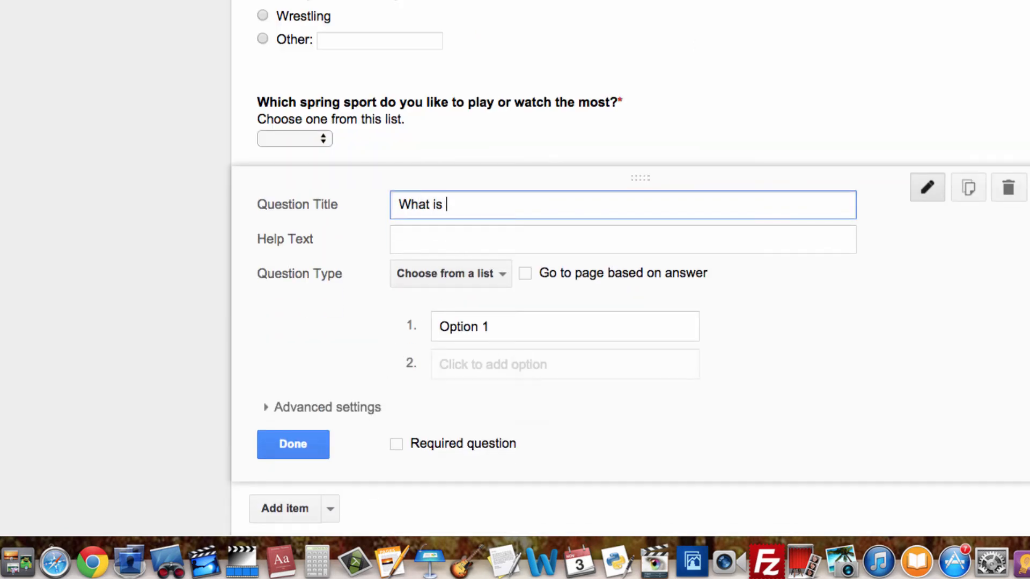
{"action": "type", "text": "your favorite summer sp"}
{"action": "type", "text": "ort "}
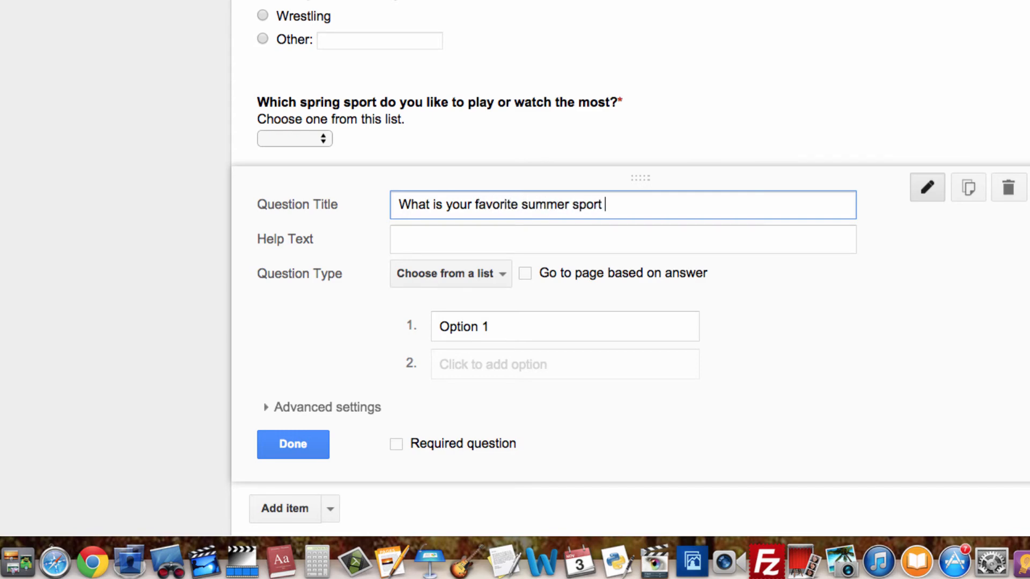
{"action": "type", "text": "to play or watch?"}
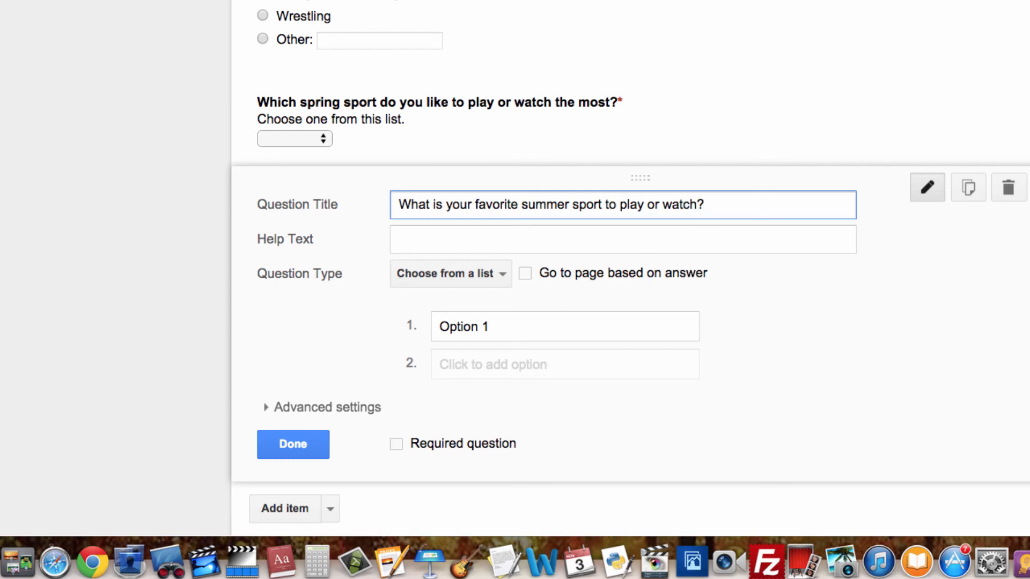
Step: Give the summer sport question the help text "Choose one from this list."
{"action": "left_click", "coordinate": [428, 236]}
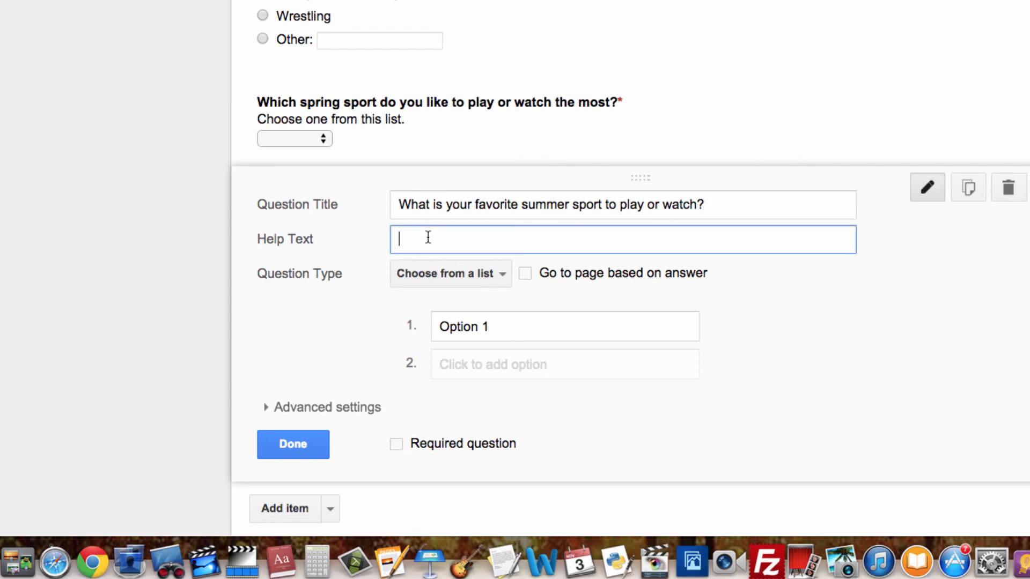
{"action": "type", "text": "Choo"}
{"action": "type", "text": "se from"}
{"action": "key", "text": "BackSpace"}
{"action": "key", "text": "BackSpace"}
{"action": "key", "text": "BackSpace"}
{"action": "key", "text": "BackSpace"}
{"action": "key", "text": "BackSpace"}
{"action": "type", "text": "one from this list."}
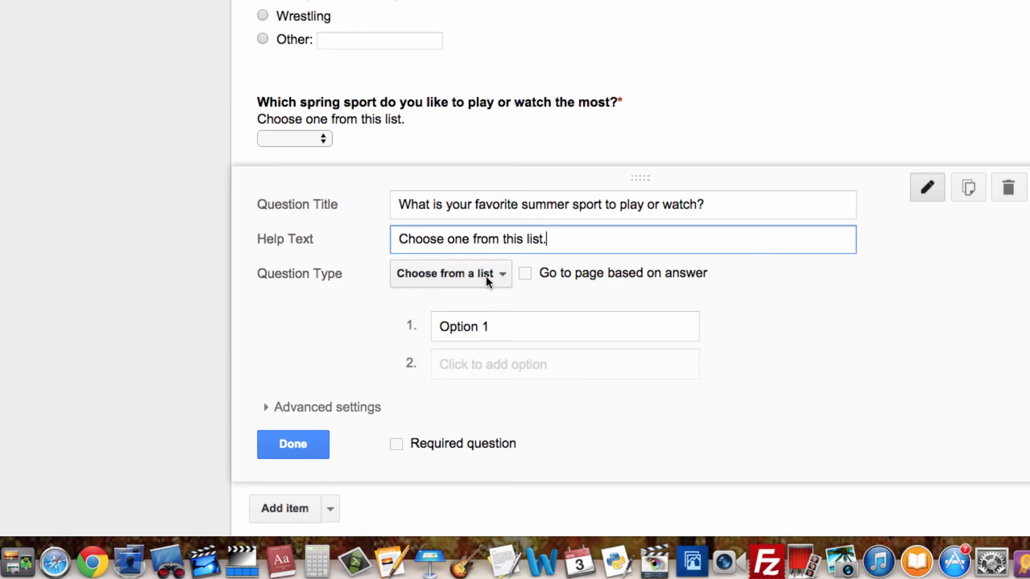
Step: Enter "Swimming" and "Golf" as the first and second answer options of the summer sport question
{"action": "left_click", "coordinate": [484, 334]}
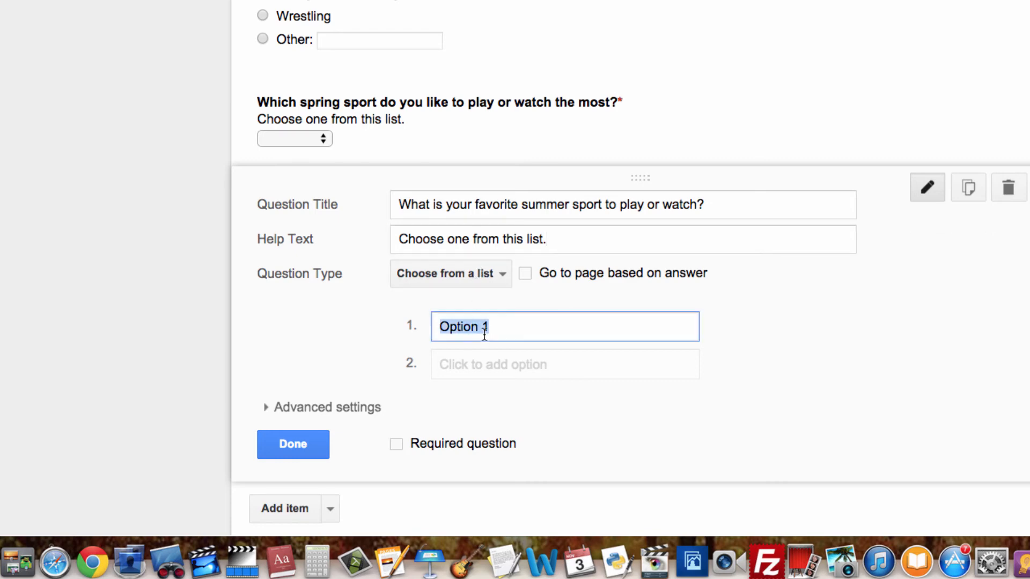
{"action": "type", "text": "Swimming"}
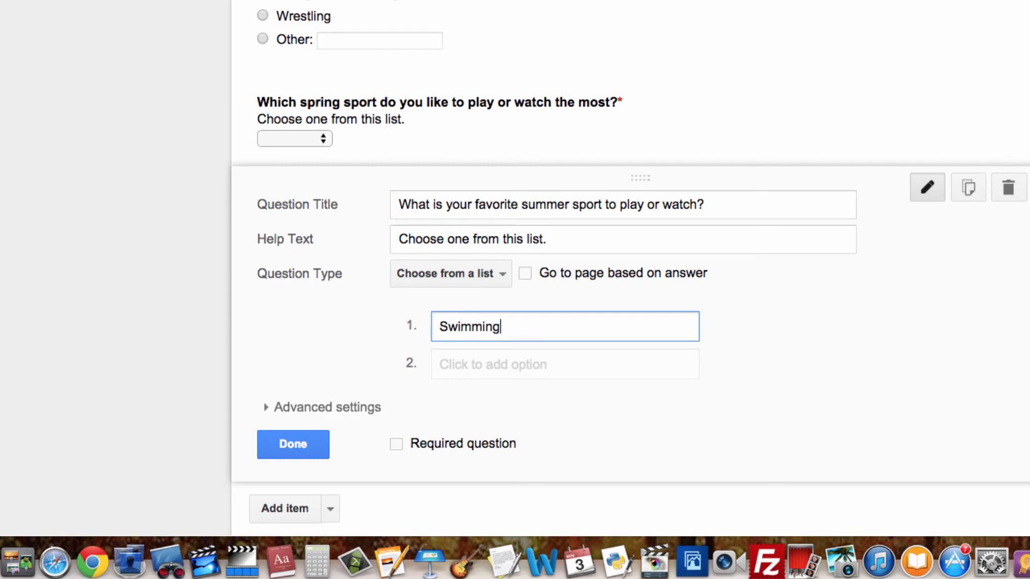
{"action": "key", "text": "Tab"}
{"action": "type", "text": "Golf"}
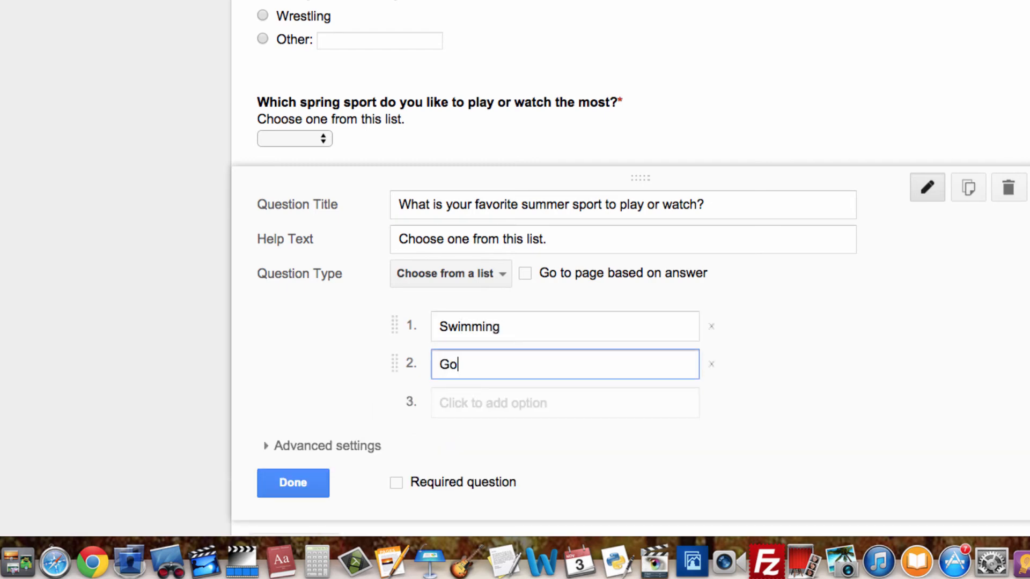
Step: Add "Running" as the third answer option of the summer sport question
{"action": "left_click", "coordinate": [494, 407]}
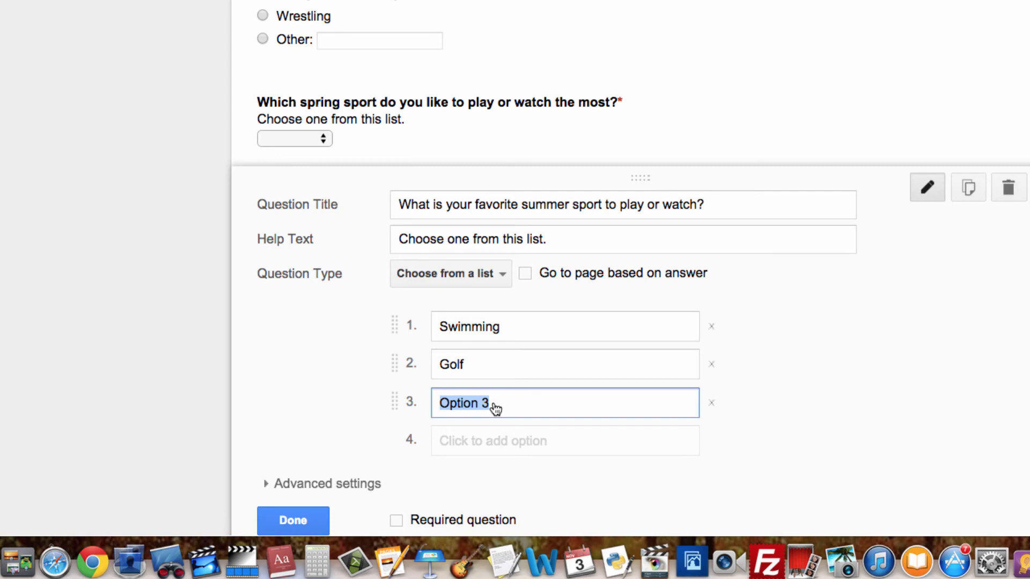
{"action": "type", "text": "Track and"}
{"action": "key", "text": "BackSpace"}
{"action": "key", "text": "BackSpace"}
{"action": "key", "text": "BackSpace"}
{"action": "key", "text": "BackSpace"}
{"action": "key", "text": "BackSpace"}
{"action": "key", "text": "BackSpace"}
{"action": "key", "text": "BackSpace"}
{"action": "key", "text": "BackSpace"}
{"action": "key", "text": "BackSpace"}
{"action": "key", "text": "BackSpace"}
{"action": "type", "text": "Running"}
Step: Make the summer sport question required
{"action": "left_click", "coordinate": [159, 373]}
{"action": "scroll", "coordinate": [162, 375], "scroll_direction": "down", "scroll_amount": 3}
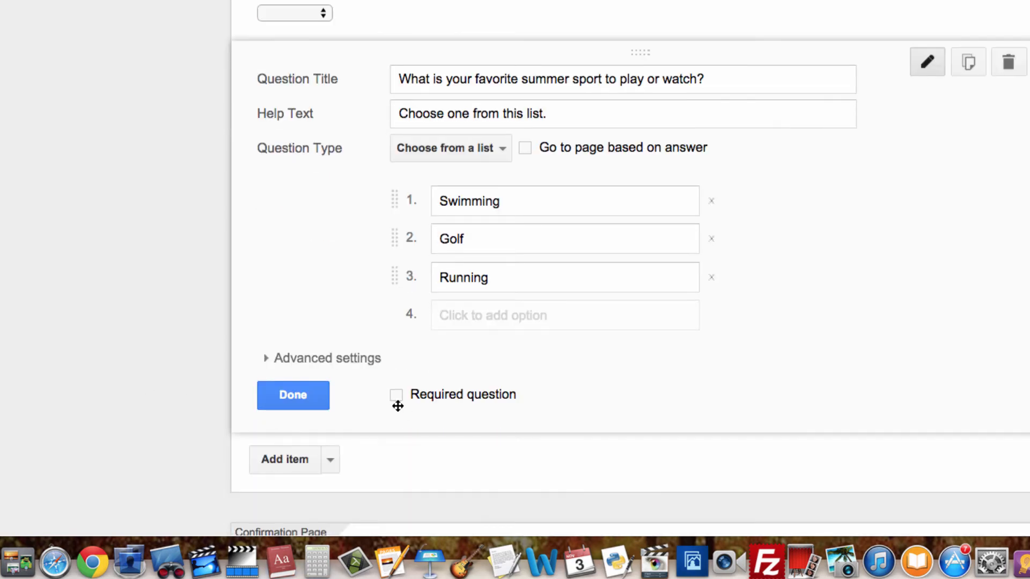
{"action": "left_click", "coordinate": [397, 397]}
Step: Set the confirmation page message to "Thanks, for taking my survey!" and enable publishing a public link to the form results
{"action": "scroll", "coordinate": [492, 354], "scroll_direction": "down", "scroll_amount": 3}
{"action": "scroll", "coordinate": [492, 353], "scroll_direction": "down", "scroll_amount": 2}
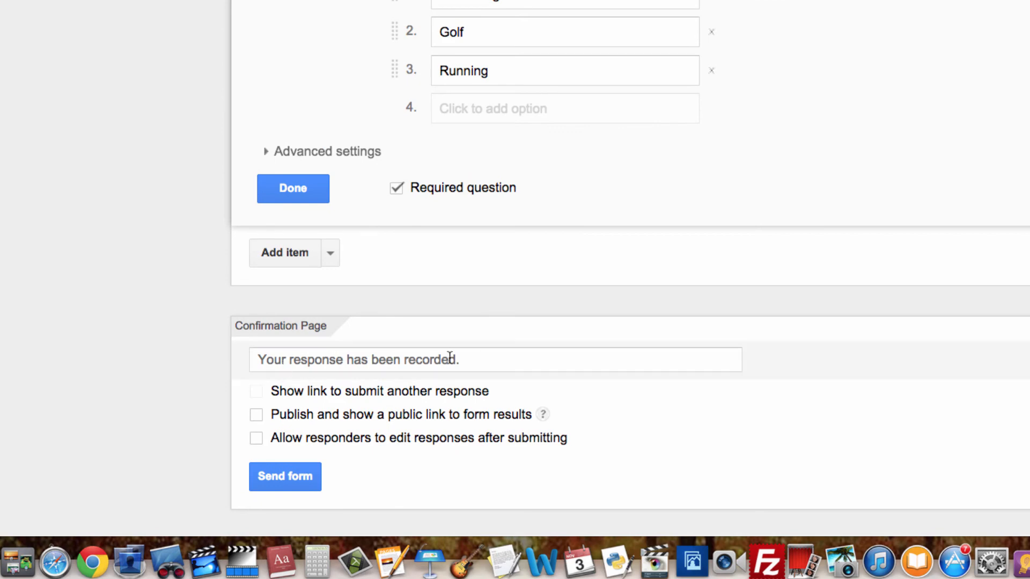
{"action": "left_click", "coordinate": [479, 360]}
{"action": "left_click_drag", "start_coordinate": [478, 360], "coordinate": [68, 358]}
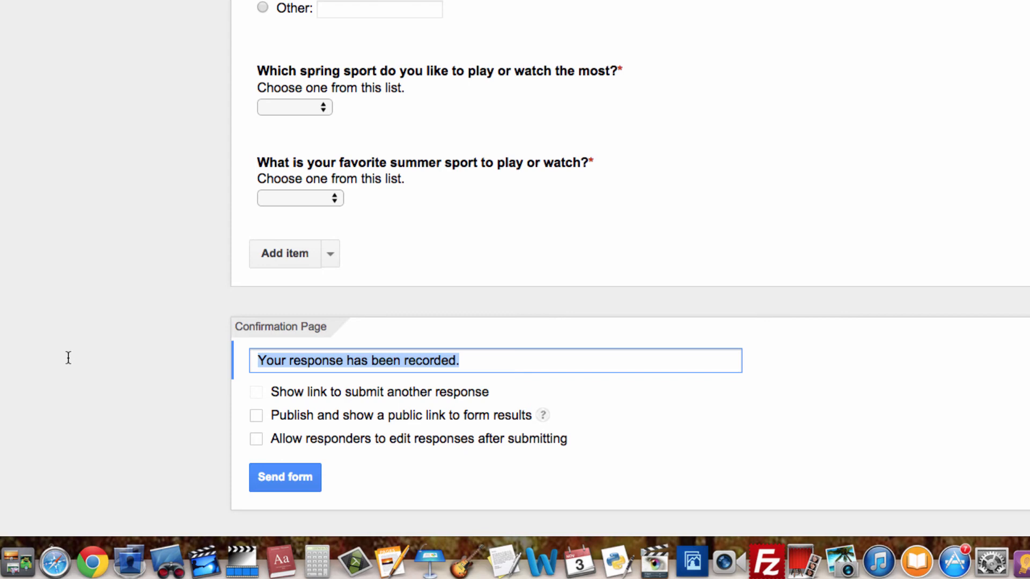
{"action": "type", "text": "Thanks, for "}
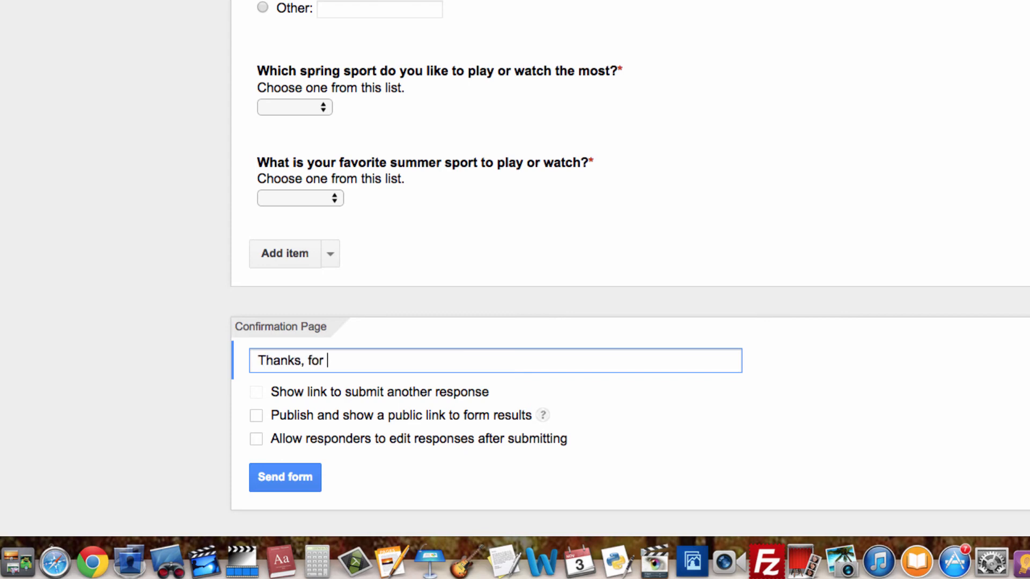
{"action": "type", "text": "taking my sur"}
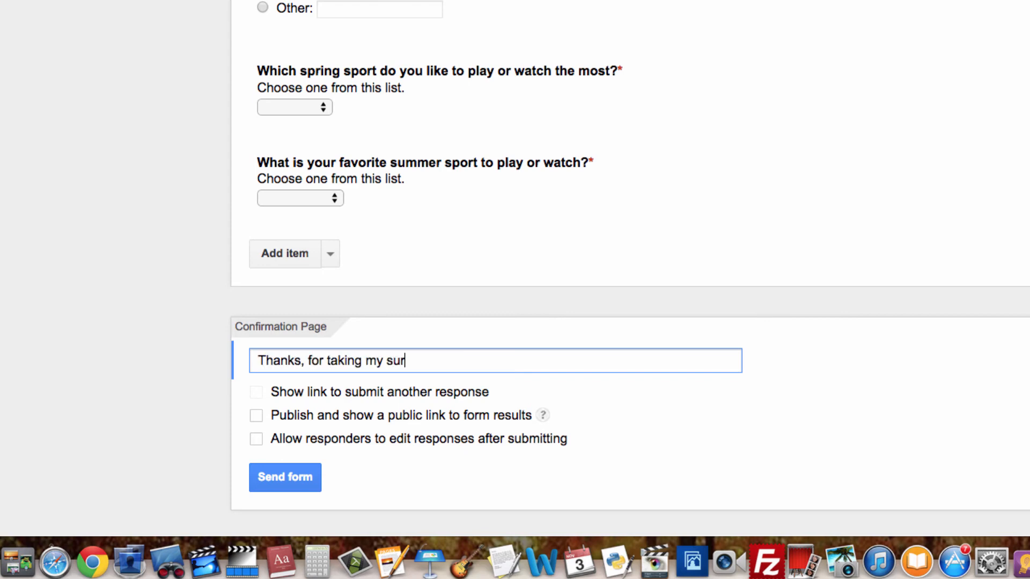
{"action": "type", "text": "vey!"}
{"action": "left_click", "coordinate": [256, 417]}
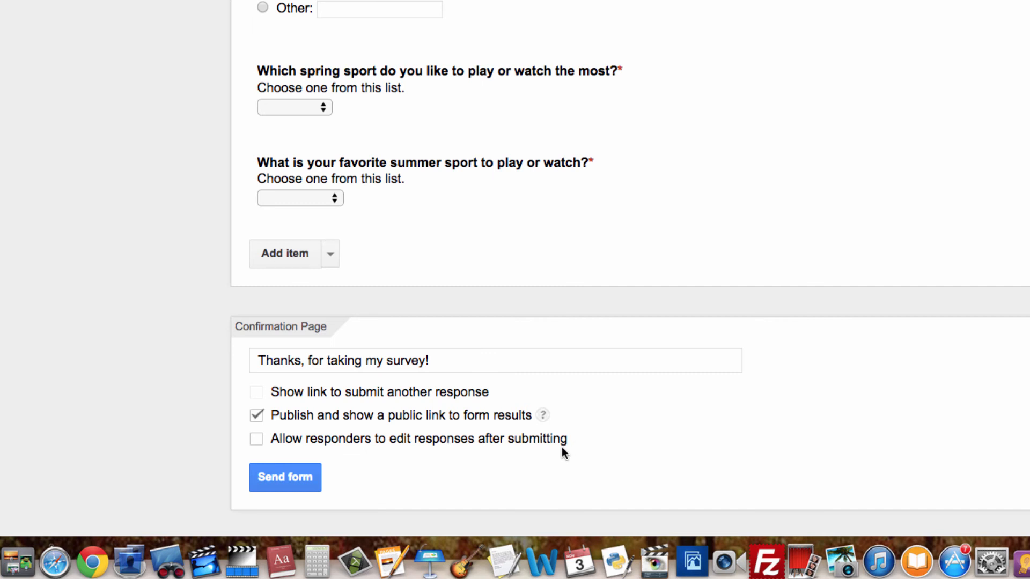
Step: Browse the default themes and apply the Ski Lift theme to the Favorite Sports form
{"action": "scroll", "coordinate": [579, 338], "scroll_direction": "up", "scroll_amount": 10}
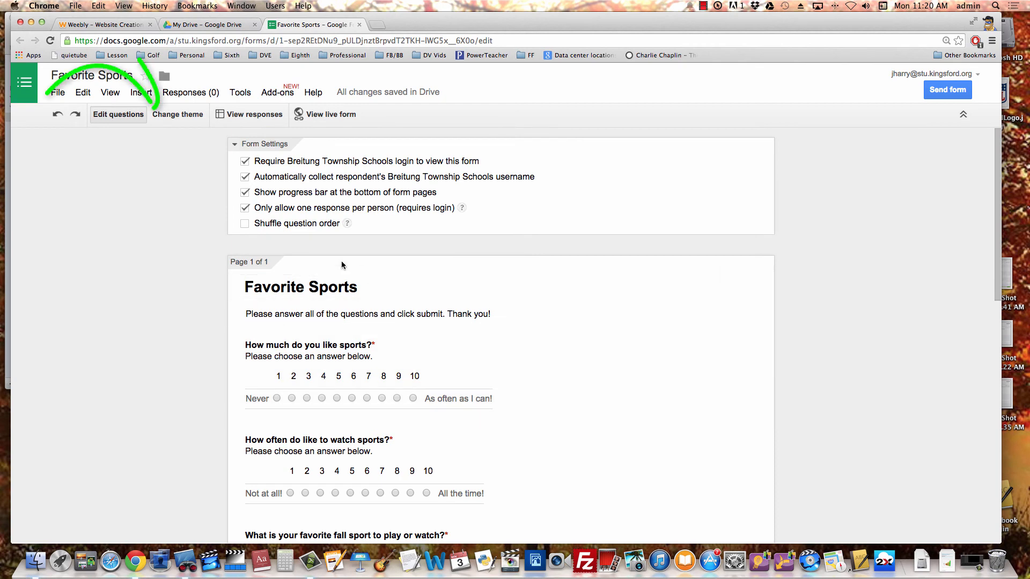
{"action": "left_click", "coordinate": [178, 115]}
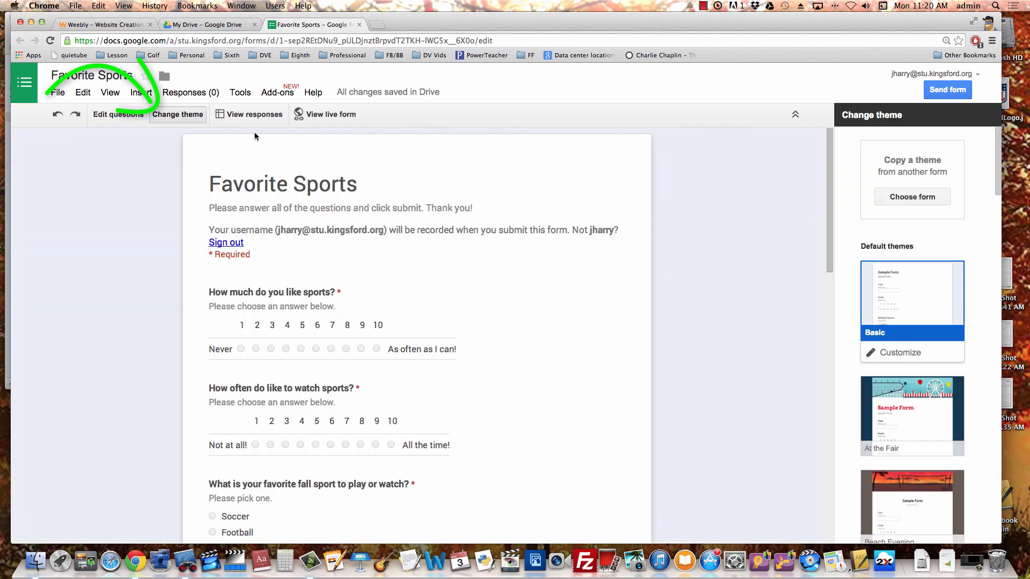
{"action": "scroll", "coordinate": [931, 308], "scroll_direction": "down", "scroll_amount": 1}
{"action": "scroll", "coordinate": [931, 311], "scroll_direction": "down", "scroll_amount": 15}
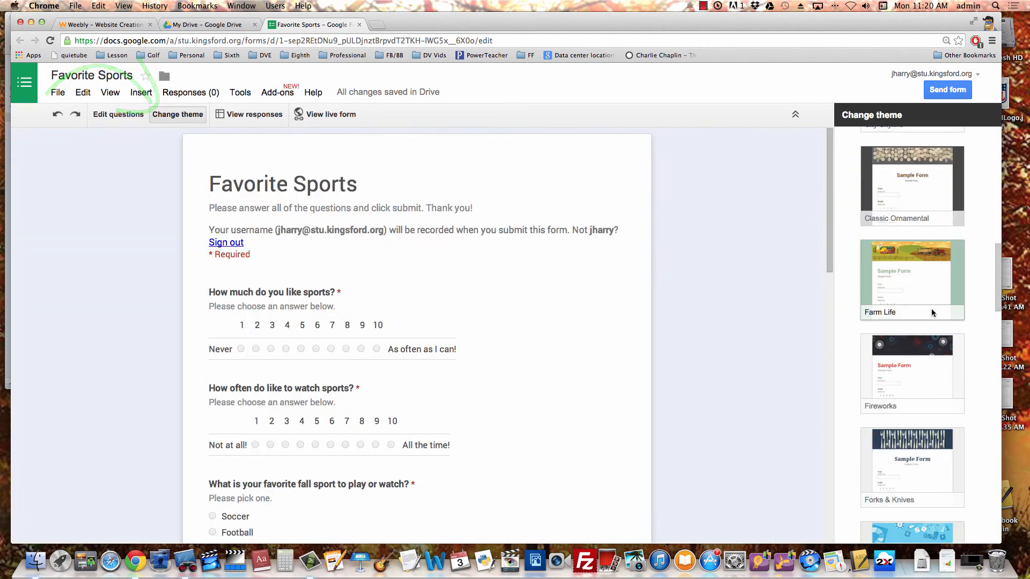
{"action": "scroll", "coordinate": [932, 312], "scroll_direction": "down", "scroll_amount": 7}
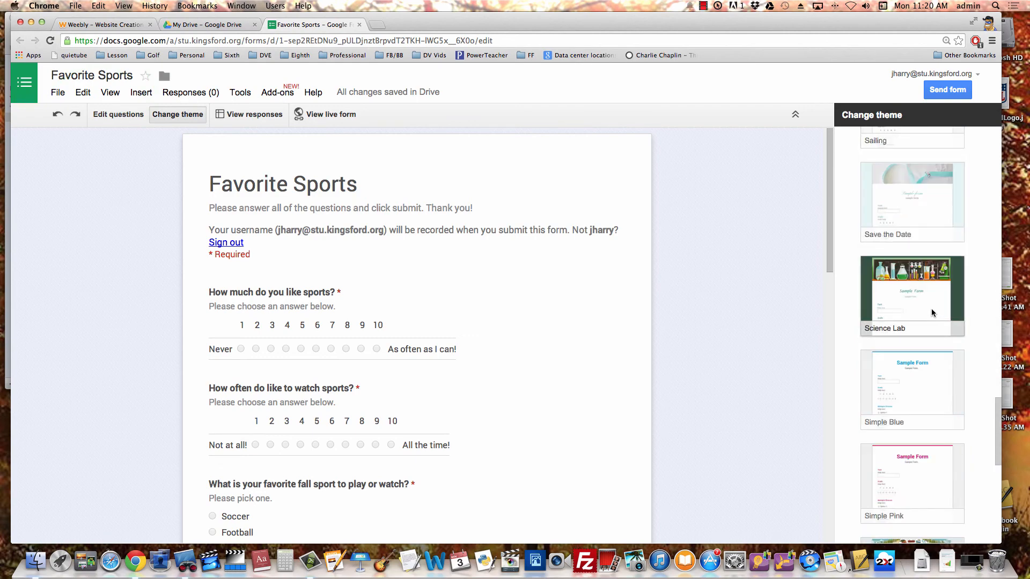
{"action": "scroll", "coordinate": [932, 313], "scroll_direction": "up", "scroll_amount": 12}
{"action": "scroll", "coordinate": [931, 313], "scroll_direction": "up", "scroll_amount": 1}
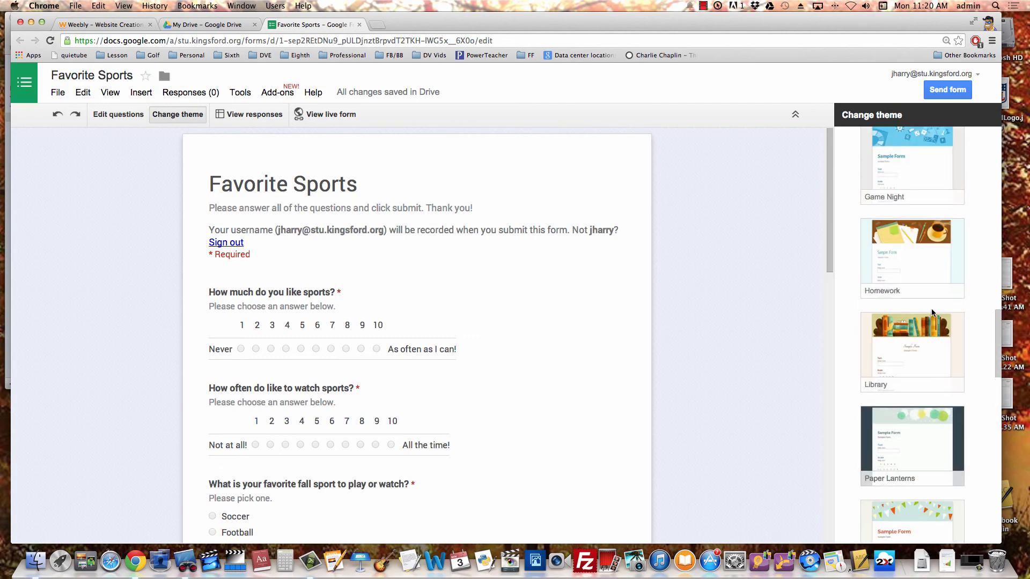
{"action": "scroll", "coordinate": [932, 313], "scroll_direction": "down", "scroll_amount": 3}
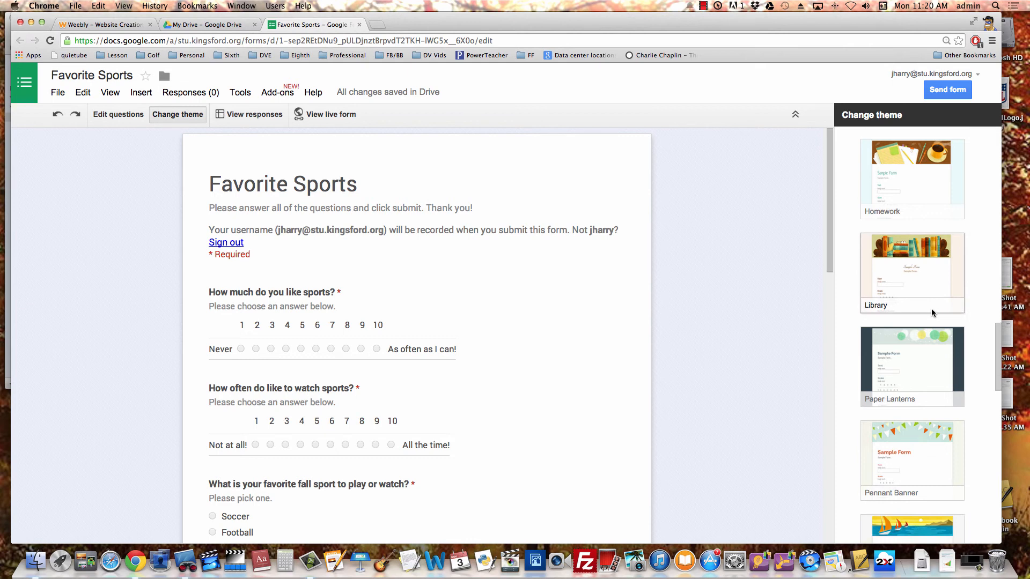
{"action": "scroll", "coordinate": [932, 313], "scroll_direction": "down", "scroll_amount": 3}
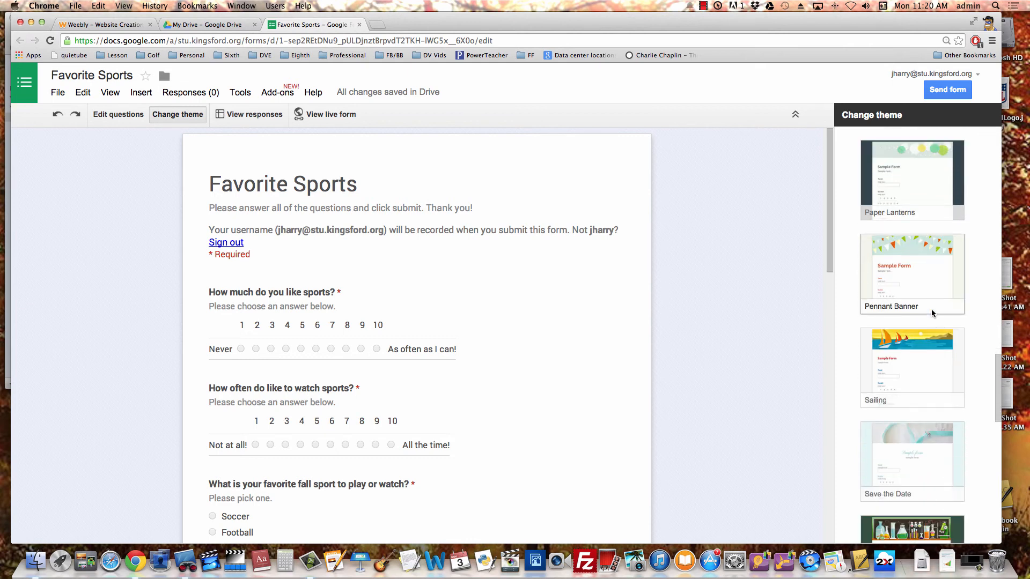
{"action": "scroll", "coordinate": [932, 314], "scroll_direction": "down", "scroll_amount": 4}
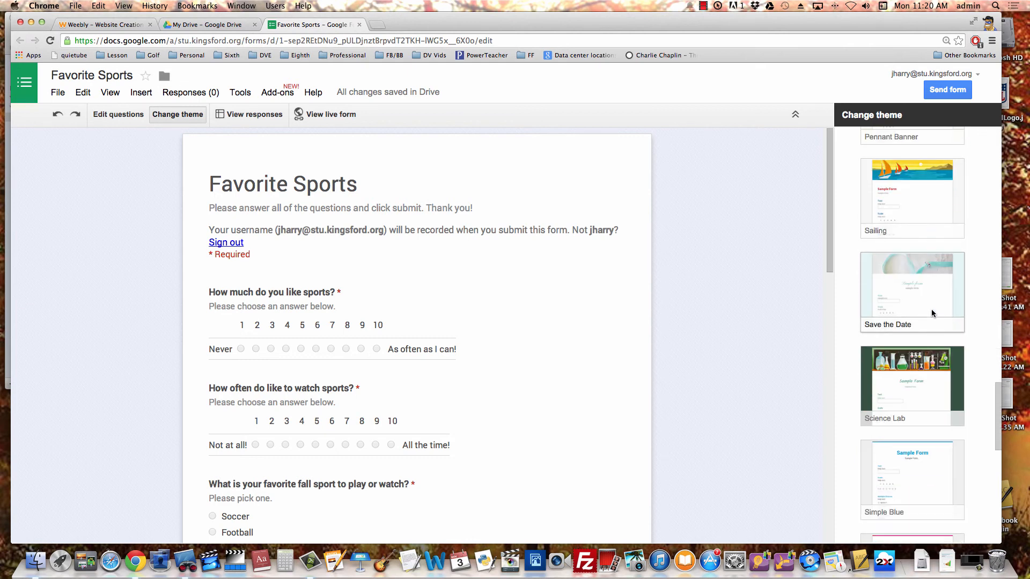
{"action": "scroll", "coordinate": [932, 311], "scroll_direction": "down", "scroll_amount": 6}
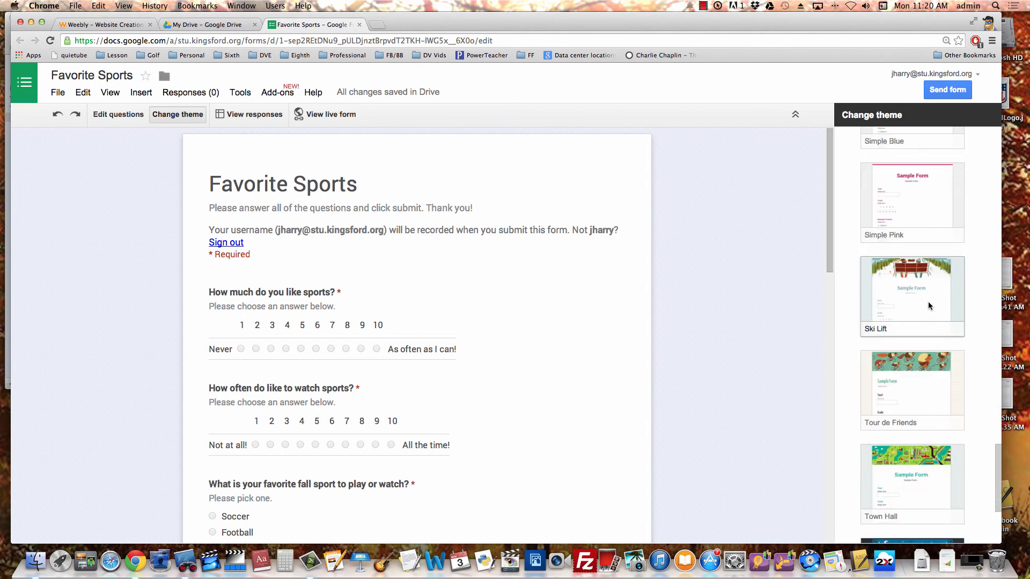
{"action": "scroll", "coordinate": [926, 304], "scroll_direction": "down", "scroll_amount": 4}
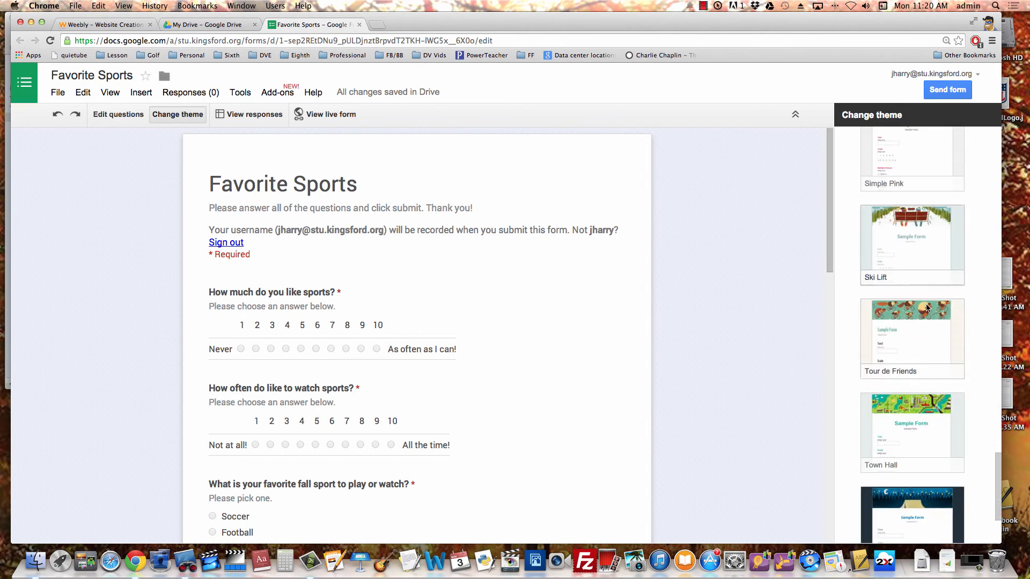
{"action": "scroll", "coordinate": [926, 308], "scroll_direction": "down", "scroll_amount": 1}
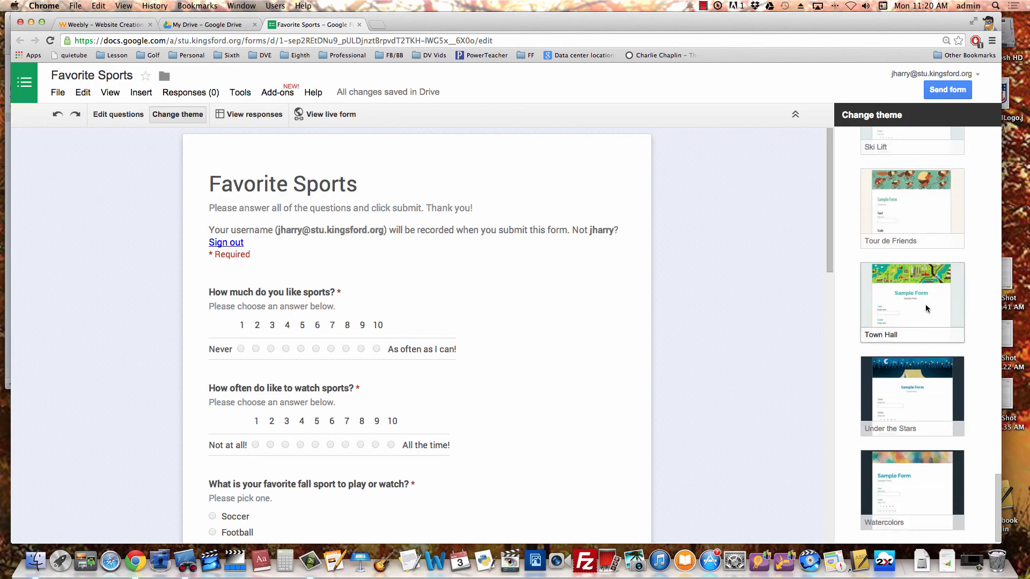
{"action": "scroll", "coordinate": [927, 308], "scroll_direction": "up", "scroll_amount": 6}
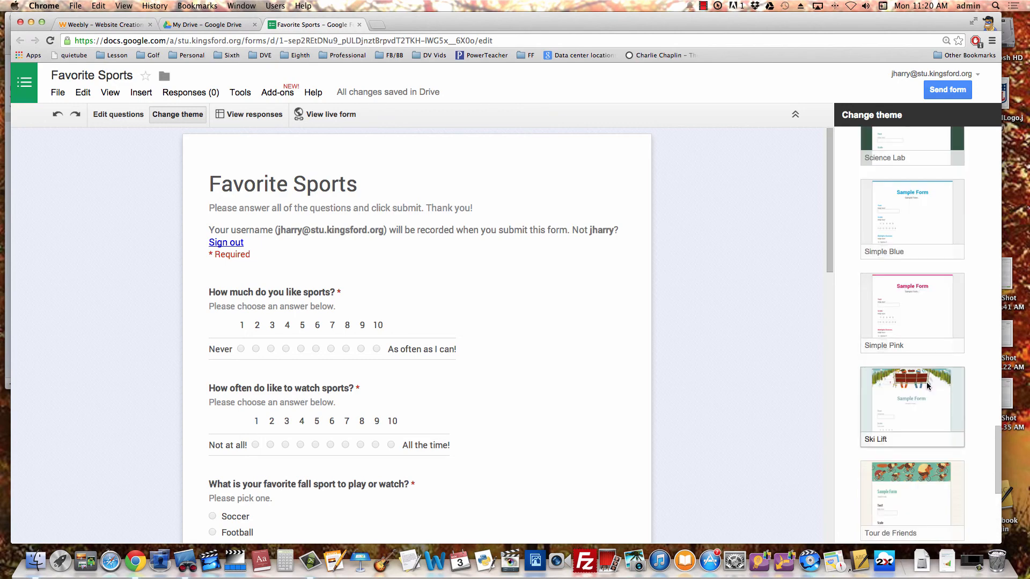
{"action": "left_click", "coordinate": [927, 385]}
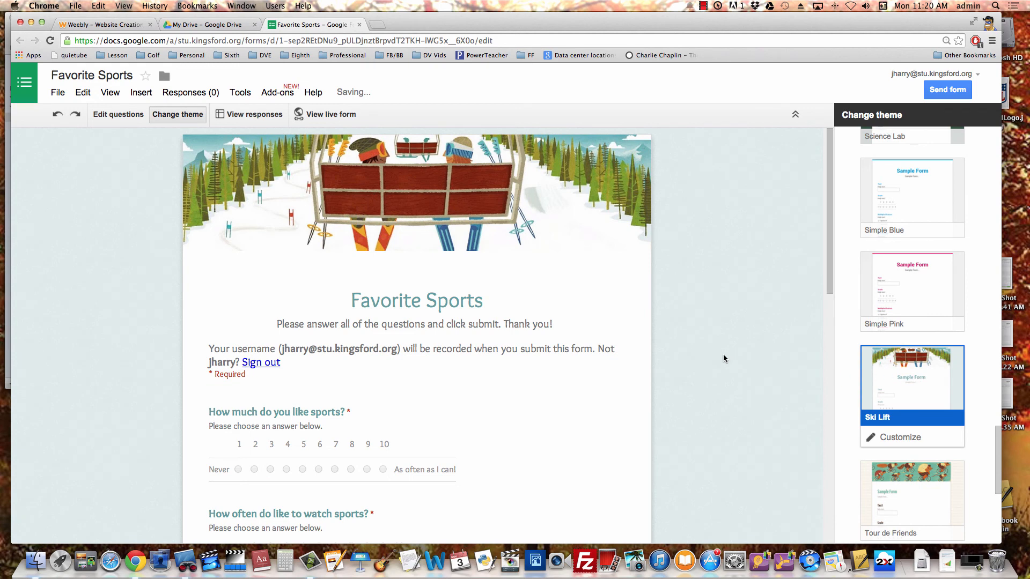
{"action": "scroll", "coordinate": [943, 365], "scroll_direction": "down", "scroll_amount": 15}
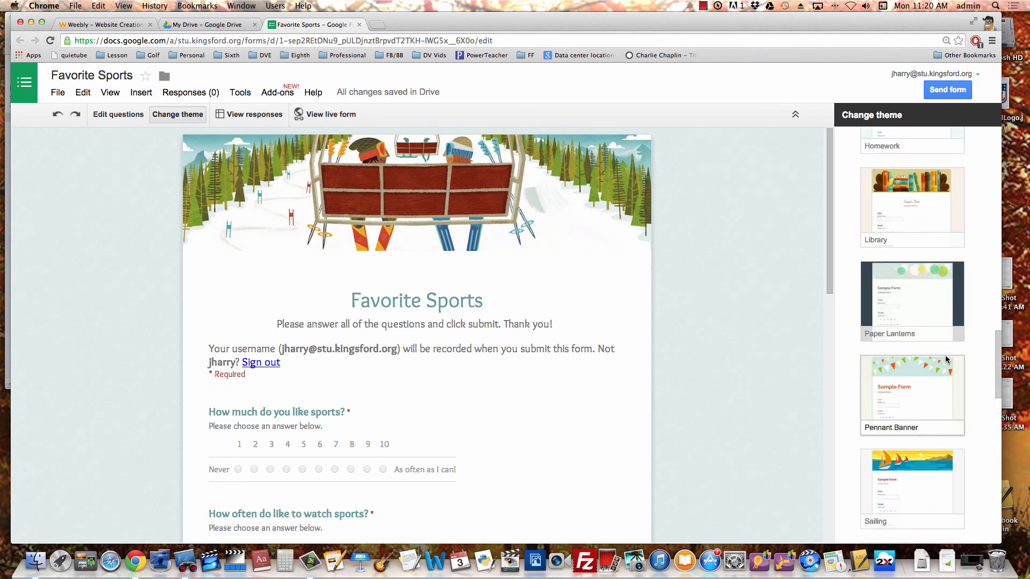
{"action": "scroll", "coordinate": [947, 360], "scroll_direction": "up", "scroll_amount": 15}
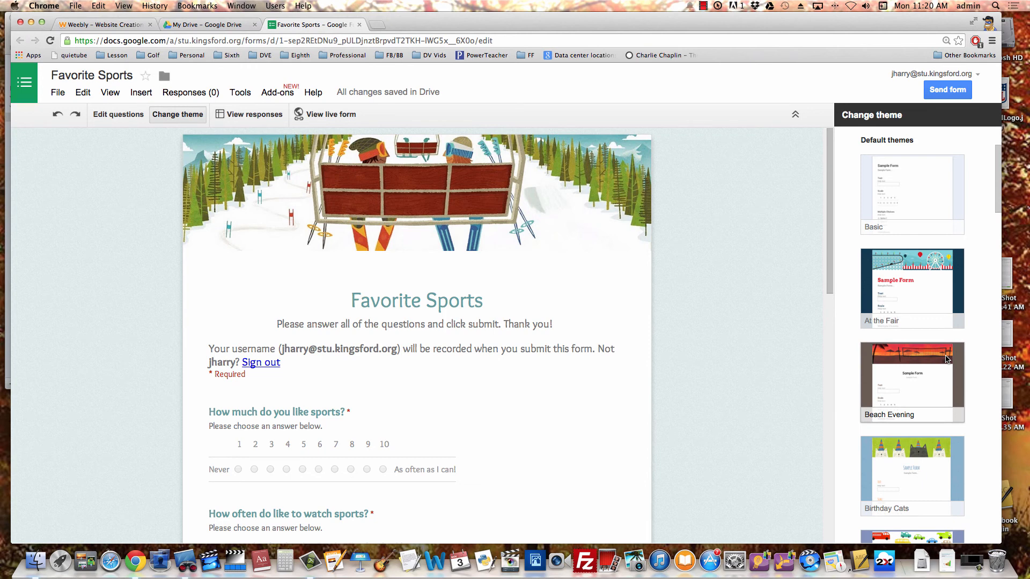
{"action": "scroll", "coordinate": [946, 359], "scroll_direction": "up", "scroll_amount": 3}
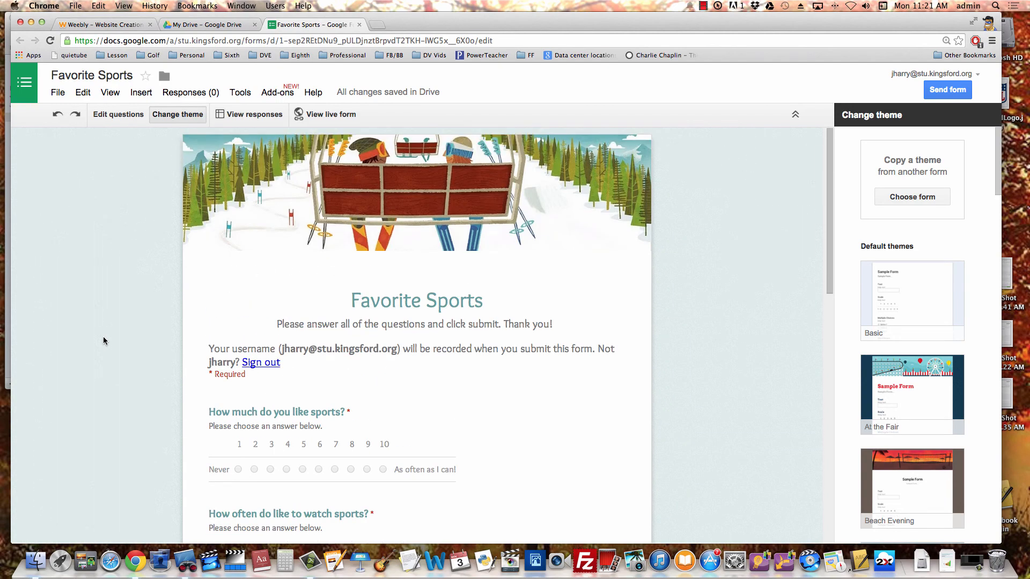
Step: Review the live version of the form from header to submission area, then return to the form editor
{"action": "left_click", "coordinate": [340, 116]}
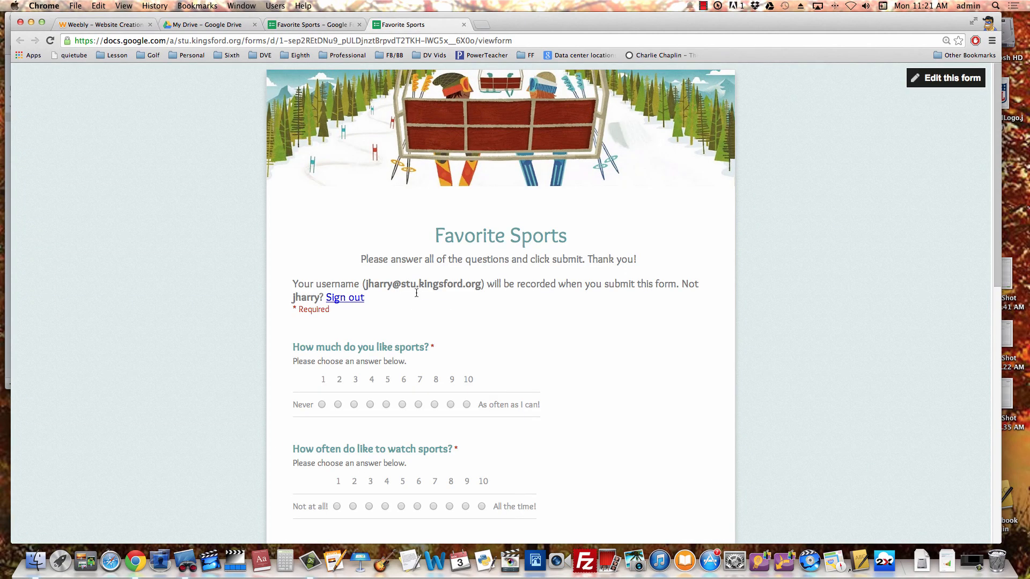
{"action": "scroll", "coordinate": [416, 295], "scroll_direction": "down", "scroll_amount": 15}
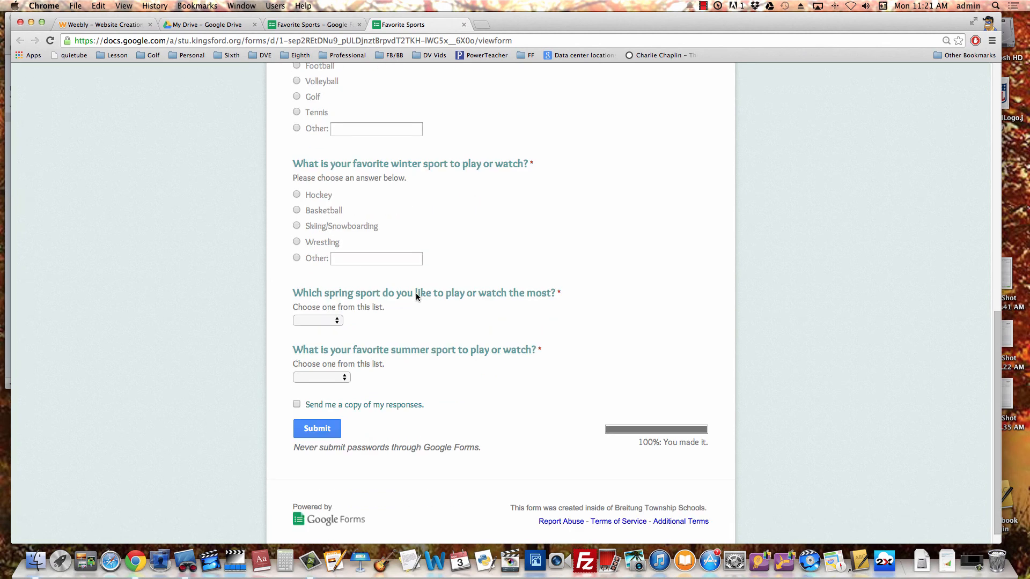
{"action": "scroll", "coordinate": [416, 294], "scroll_direction": "up", "scroll_amount": 15}
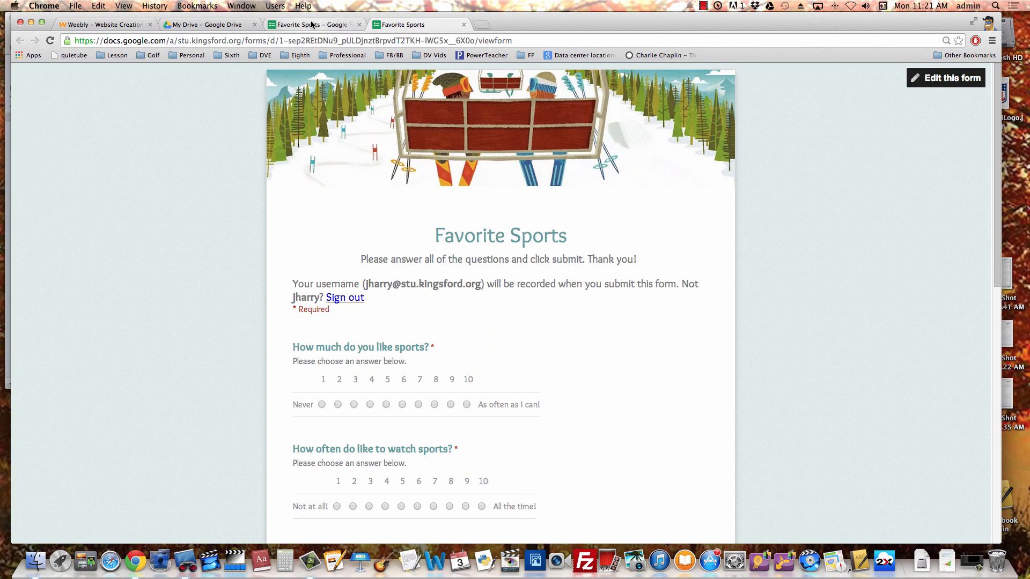
{"action": "left_click", "coordinate": [312, 25]}
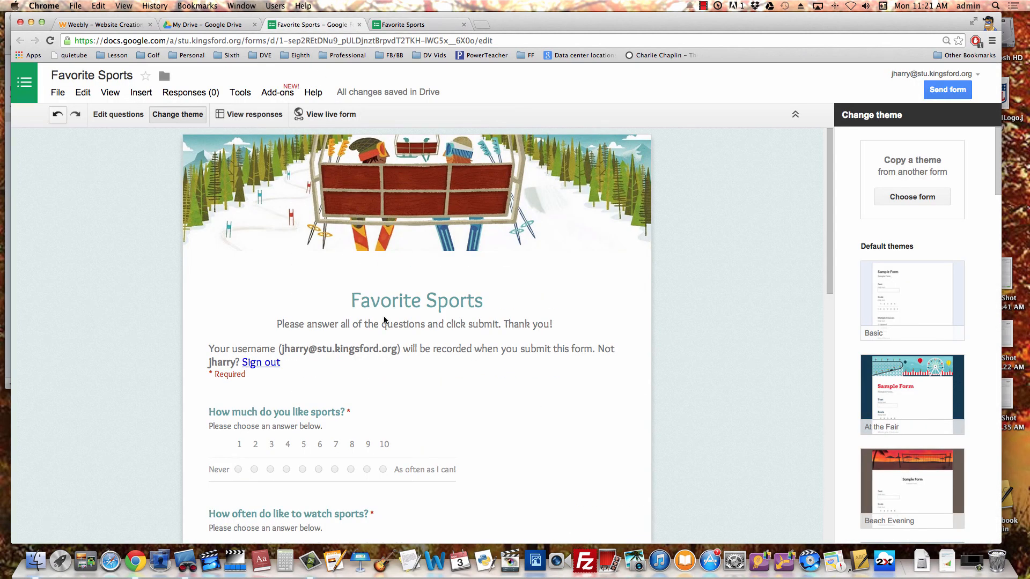
{"action": "scroll", "coordinate": [385, 321], "scroll_direction": "down", "scroll_amount": 15}
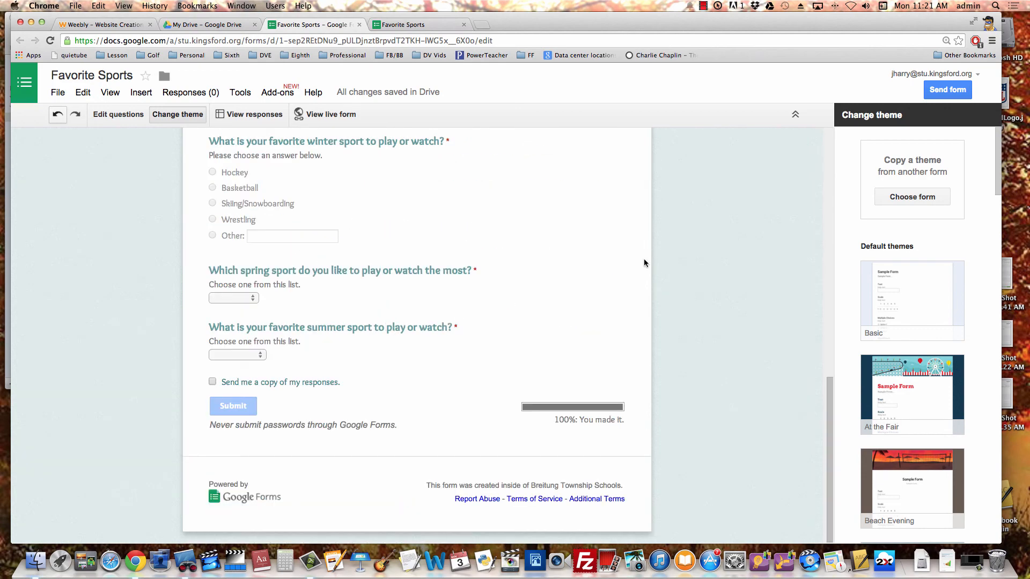
Step: Start sending the form by email and add two suggested student contacts as recipients
{"action": "left_click", "coordinate": [947, 91]}
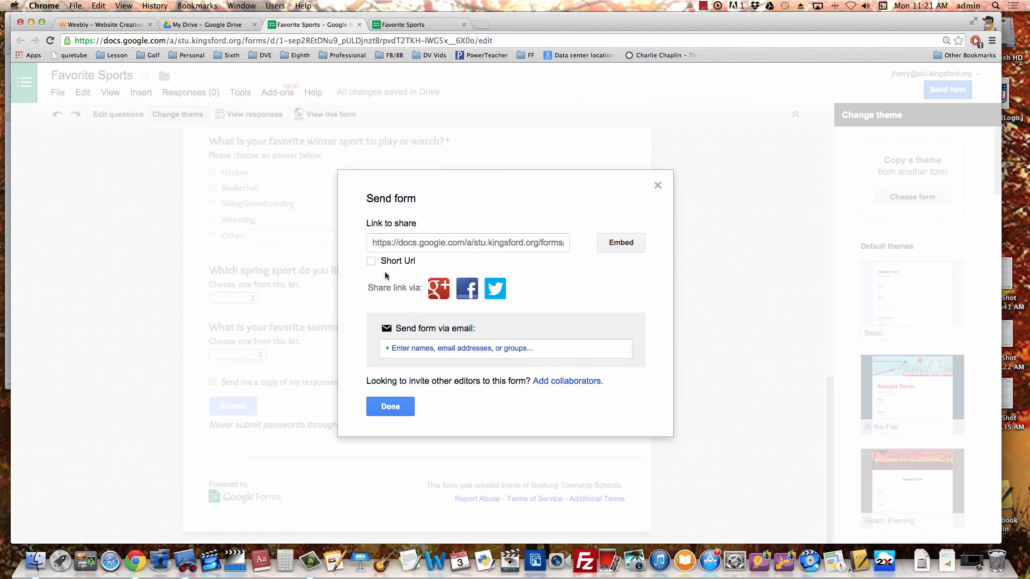
{"action": "left_click", "coordinate": [392, 353]}
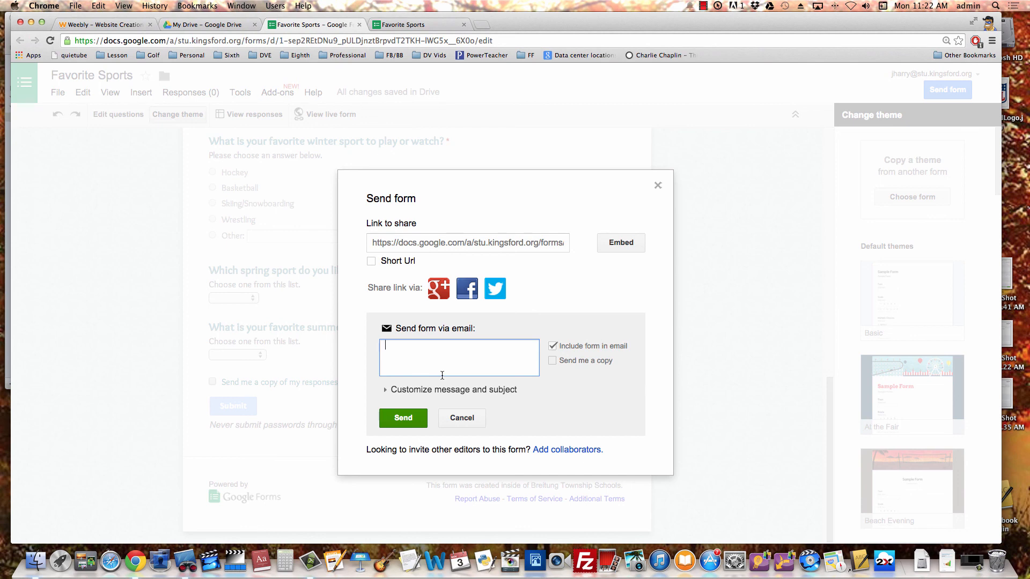
{"action": "type", "text": "PAP"}
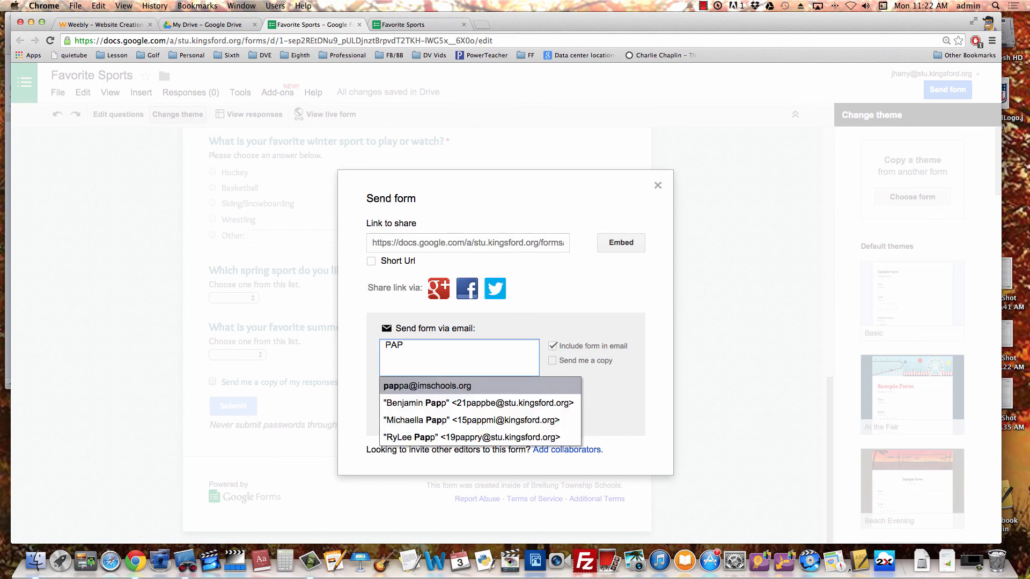
{"action": "left_click", "coordinate": [433, 408]}
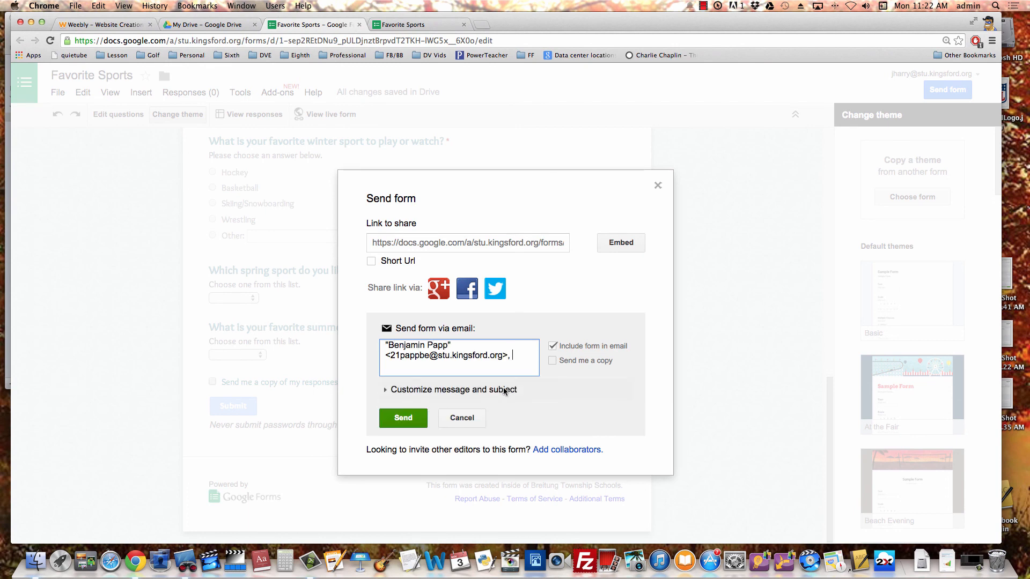
{"action": "type", "text": "ALL"}
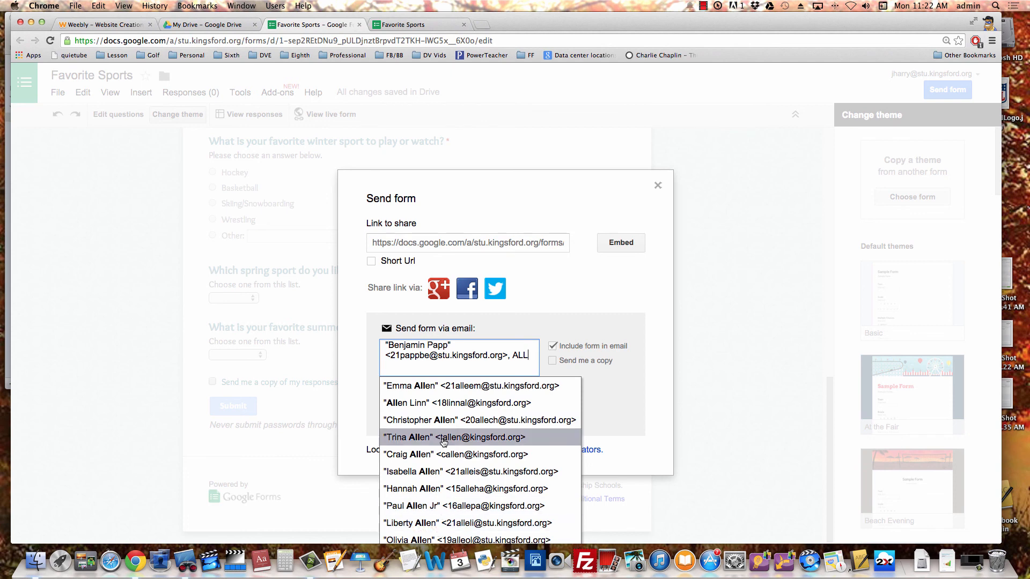
{"action": "left_click", "coordinate": [433, 388]}
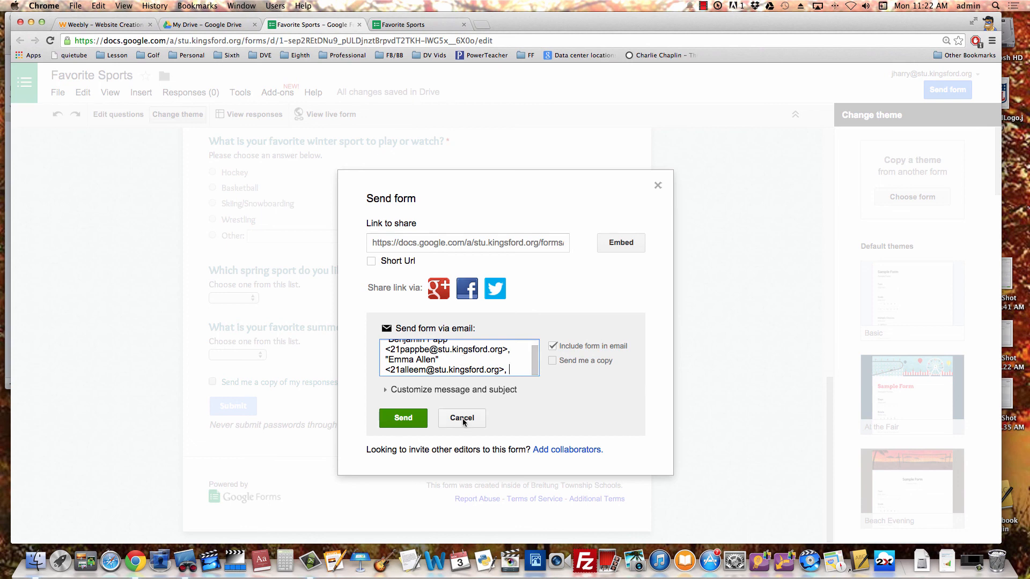
Step: Discard the email recipients and close the sending options without sending the form
{"action": "left_click_drag", "start_coordinate": [489, 368], "coordinate": [332, 333]}
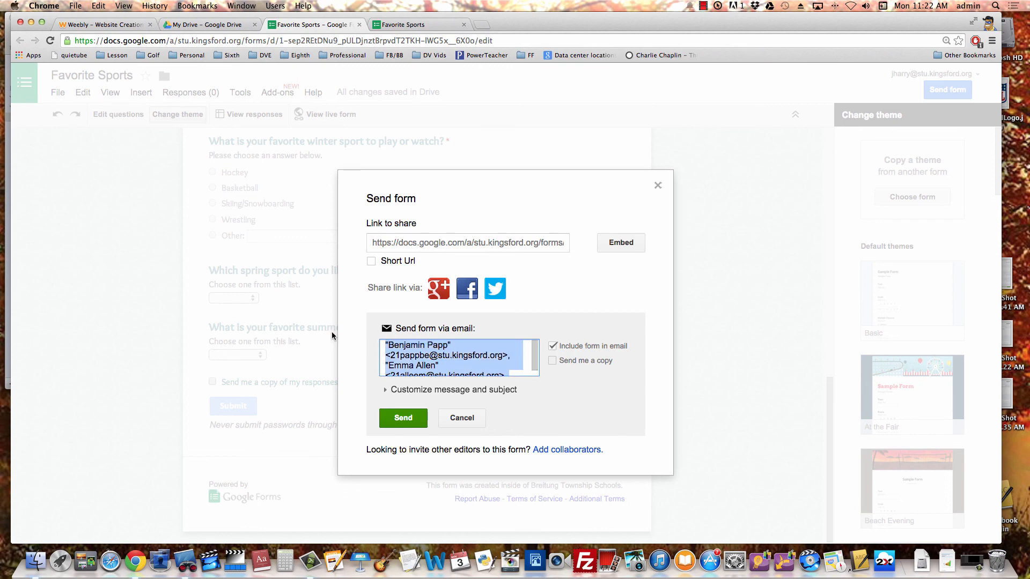
{"action": "left_click", "coordinate": [461, 418]}
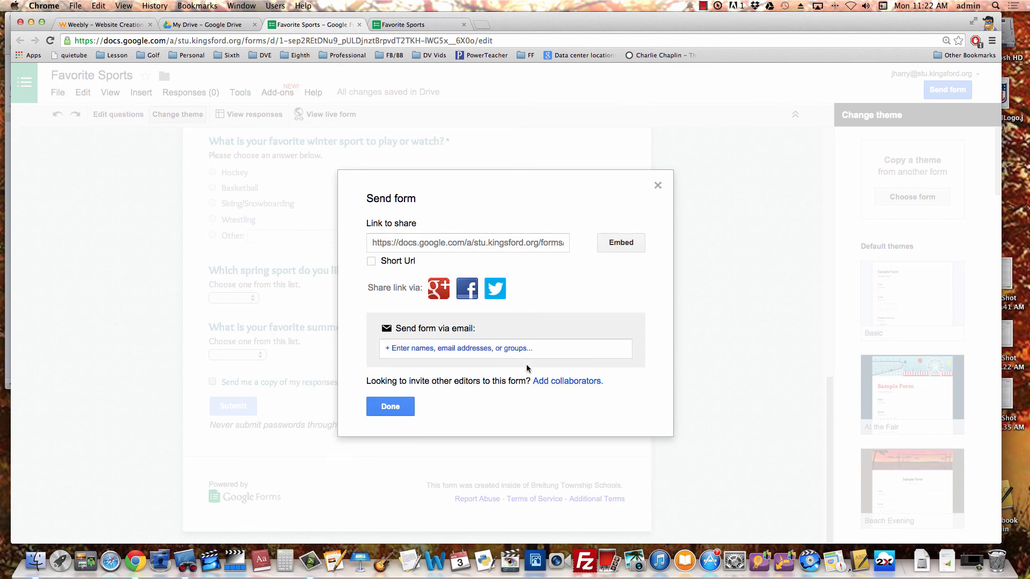
{"action": "left_click", "coordinate": [656, 185]}
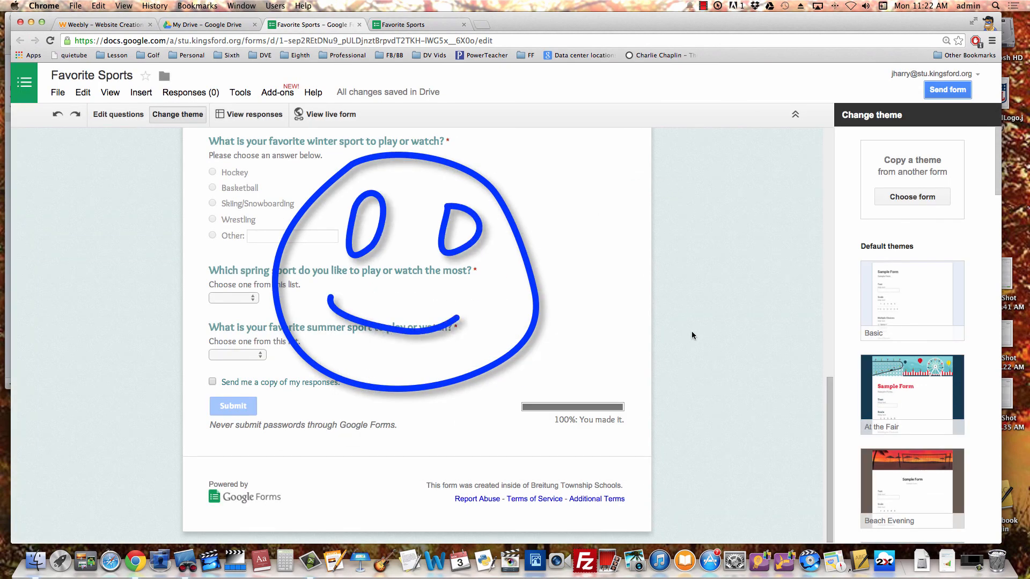
{"action": "scroll", "coordinate": [687, 341], "scroll_direction": "up", "scroll_amount": 10}
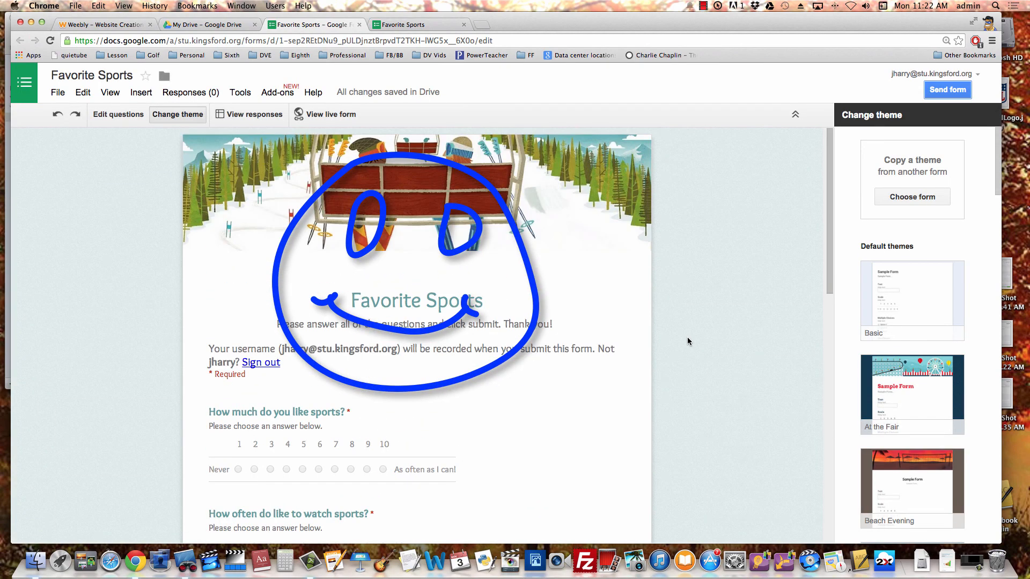
{"action": "scroll", "coordinate": [615, 334], "scroll_direction": "down", "scroll_amount": 5}
{"action": "scroll", "coordinate": [615, 330], "scroll_direction": "down", "scroll_amount": 5}
{"action": "scroll", "coordinate": [616, 330], "scroll_direction": "up", "scroll_amount": 10}
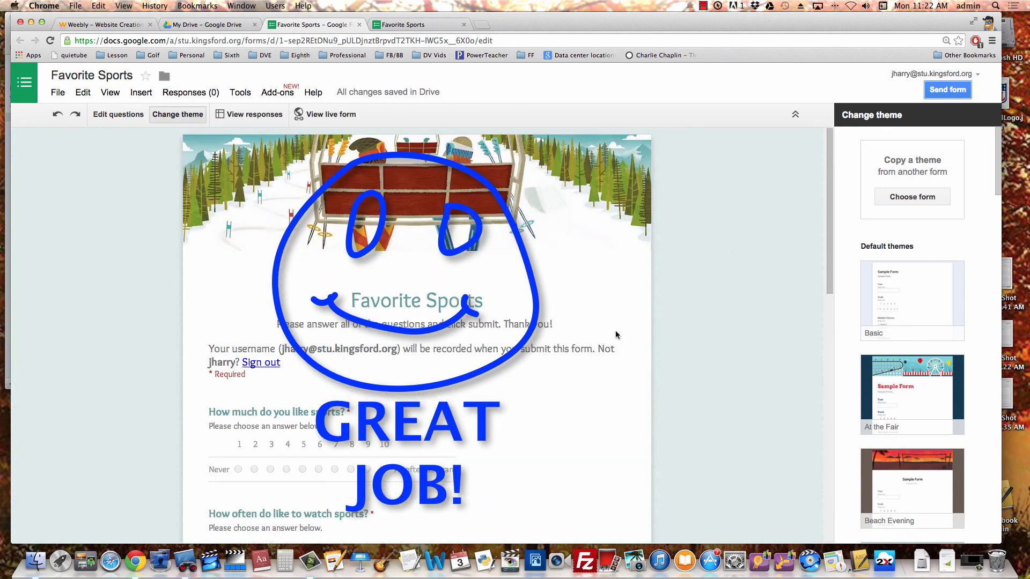